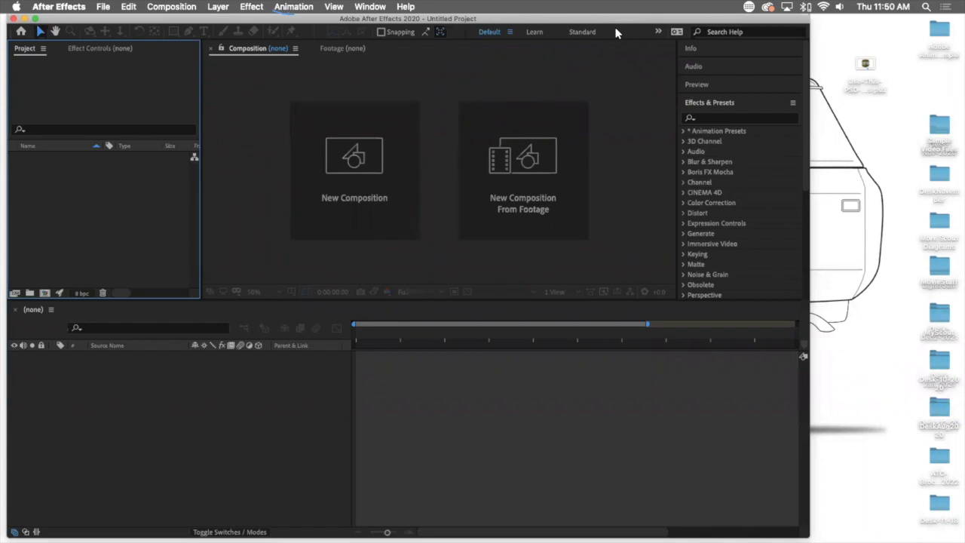
- Start importing a file and select Use-This-PSD-for-AfterEffects.psd on the Desktop, keeping All Acceptable Files enabled
{"action": "left_click_drag", "start_coordinate": [570, 46], "coordinate": [569, 41]}
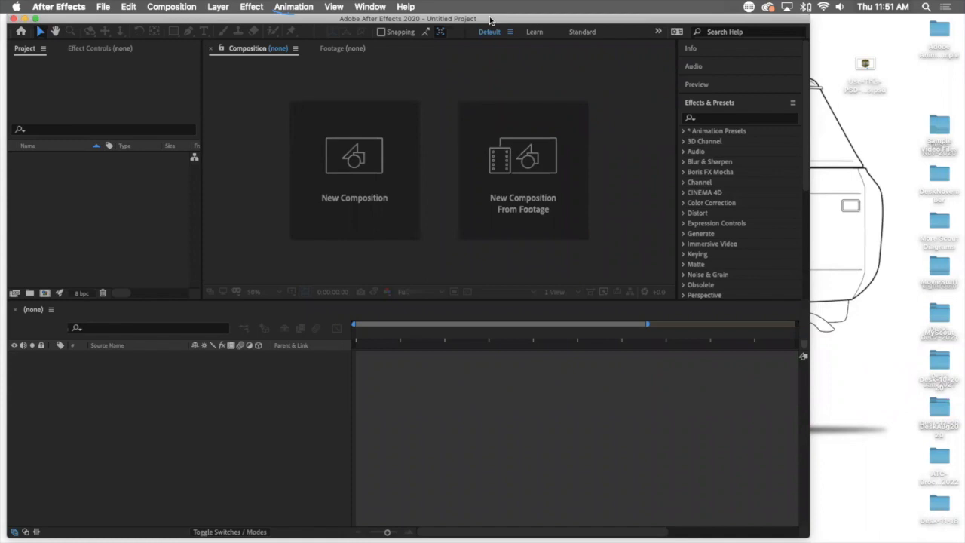
{"action": "left_click", "coordinate": [103, 7]}
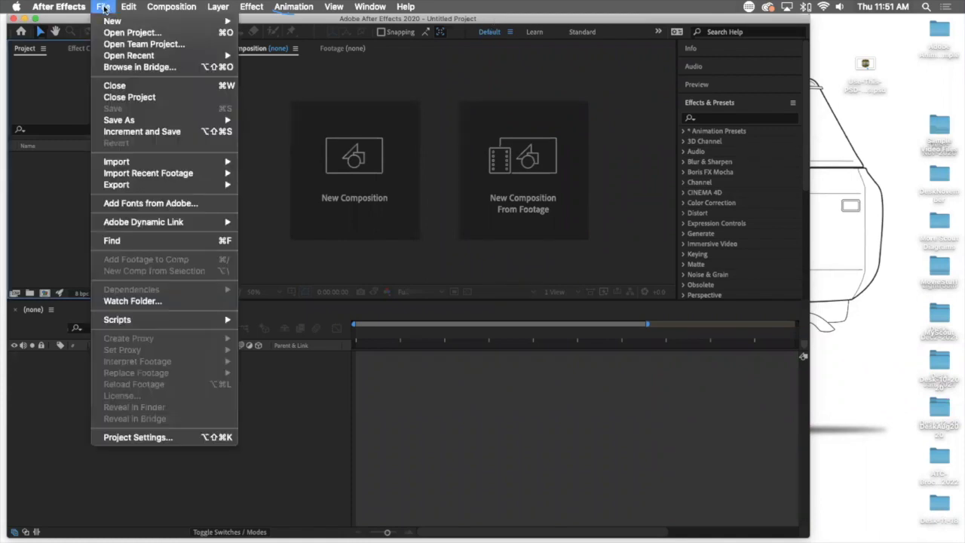
{"action": "mouse_move", "coordinate": [142, 162]}
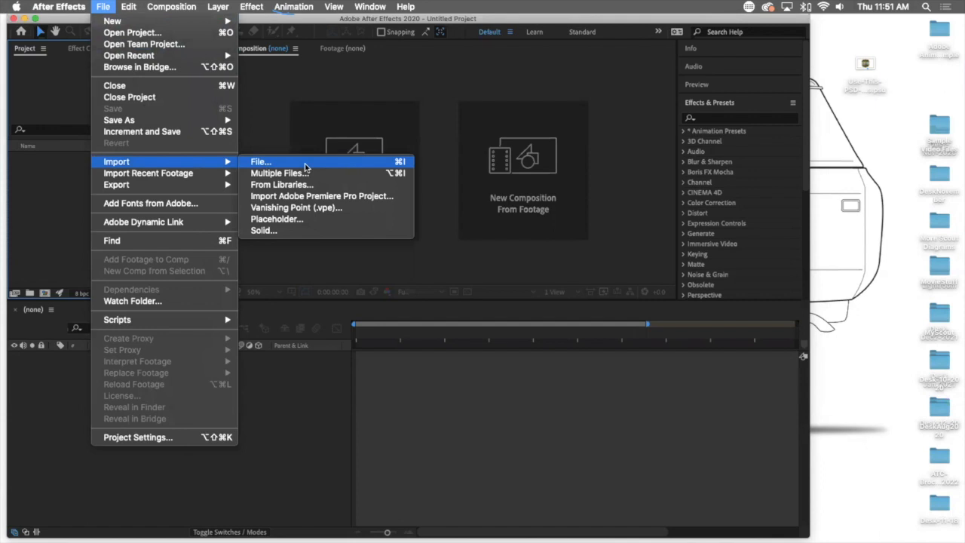
{"action": "key", "text": "shift+super+3"}
{"action": "left_click", "coordinate": [280, 164]}
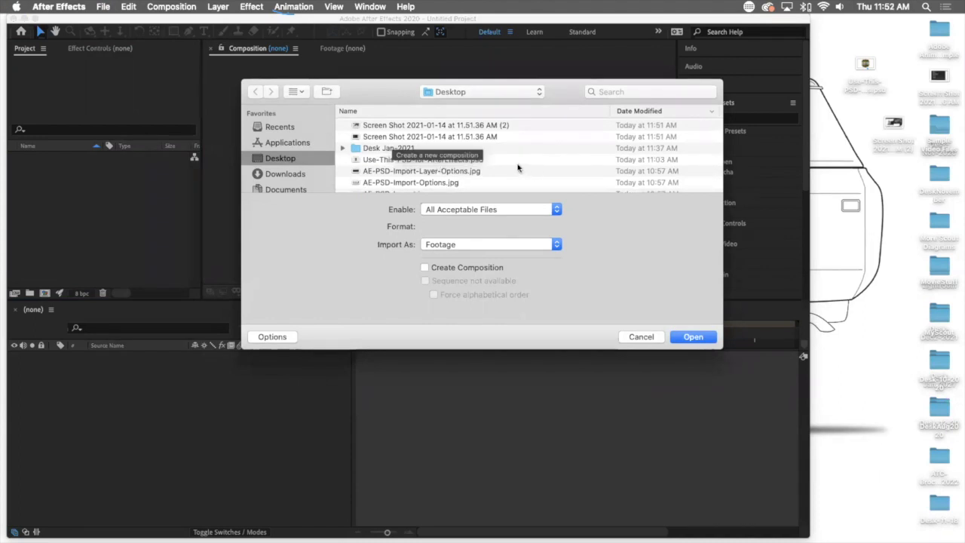
{"action": "left_click", "coordinate": [488, 169]}
{"action": "left_click", "coordinate": [485, 161]}
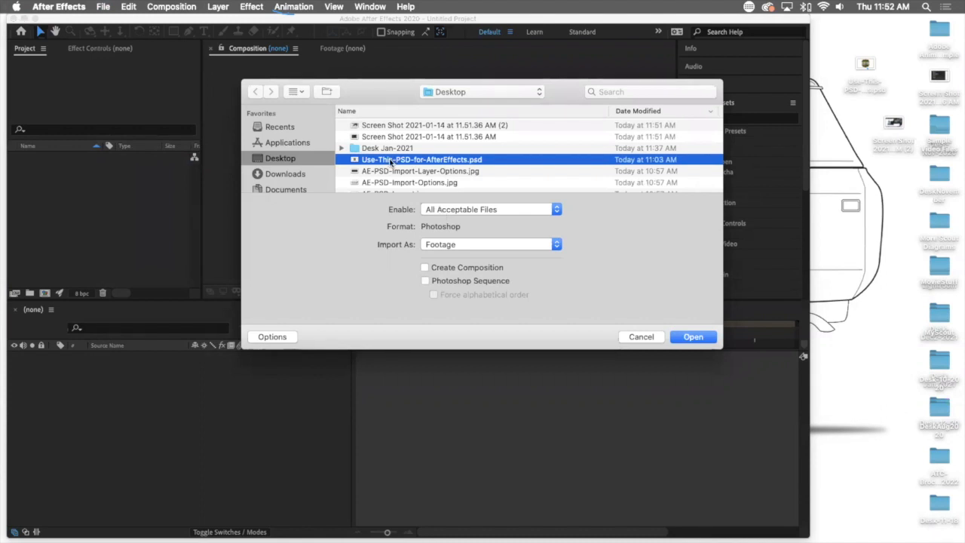
{"action": "left_click", "coordinate": [451, 214]}
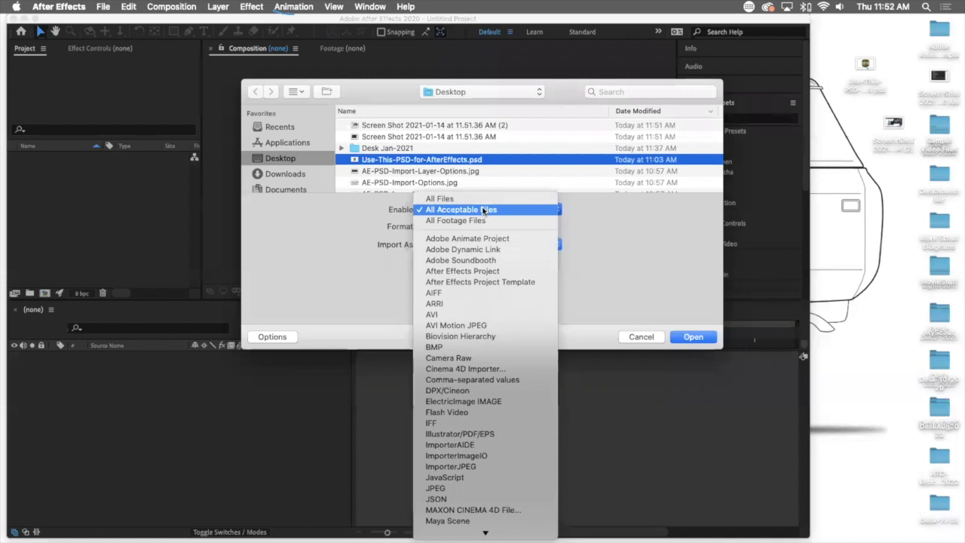
{"action": "left_click", "coordinate": [485, 210]}
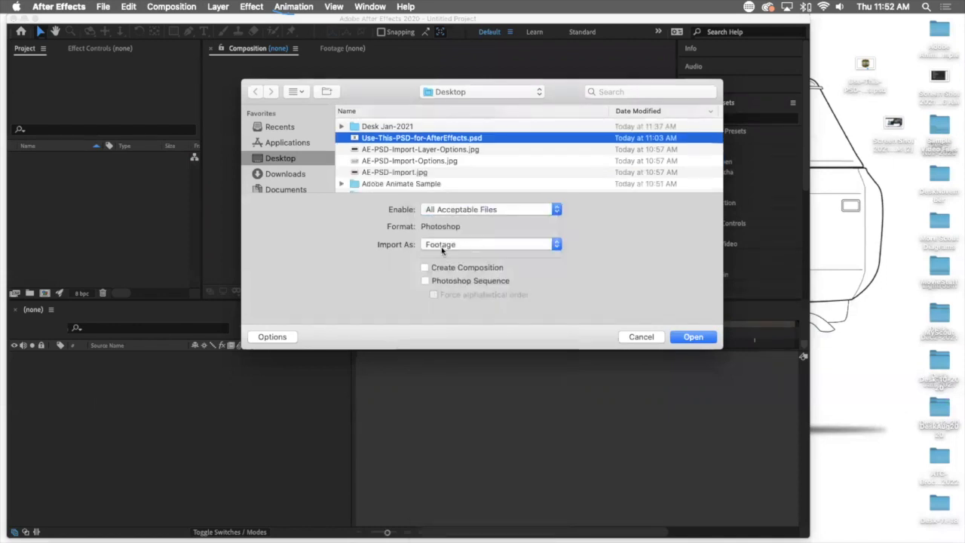
- Import the PSD as Composition - Retain Layer Sizes with Editable Layer Styles
{"action": "left_click", "coordinate": [444, 247]}
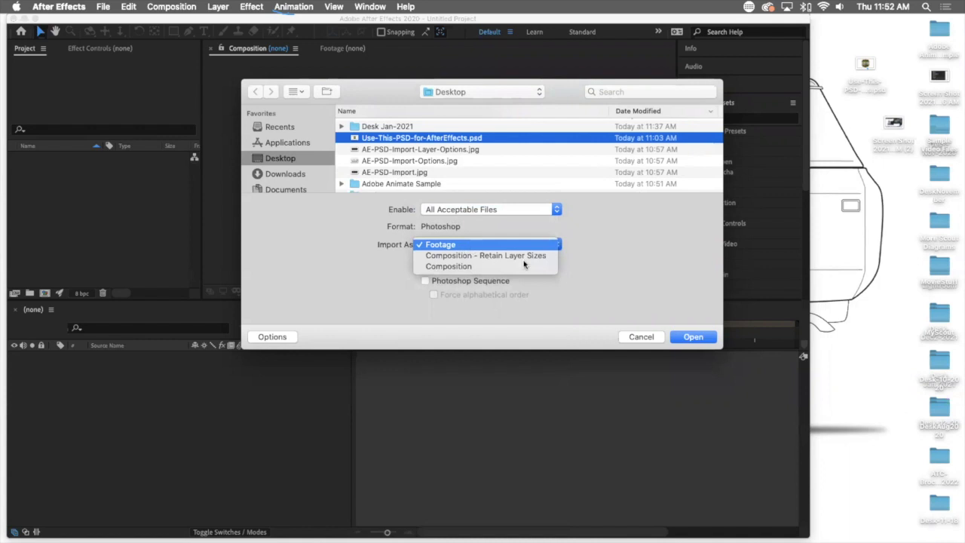
{"action": "key", "text": "super+shift+3"}
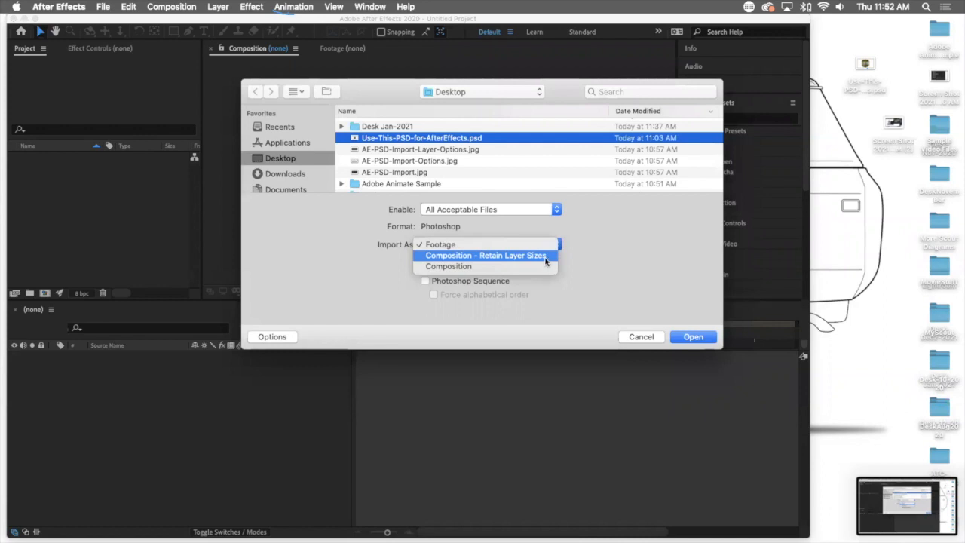
{"action": "left_click", "coordinate": [545, 258]}
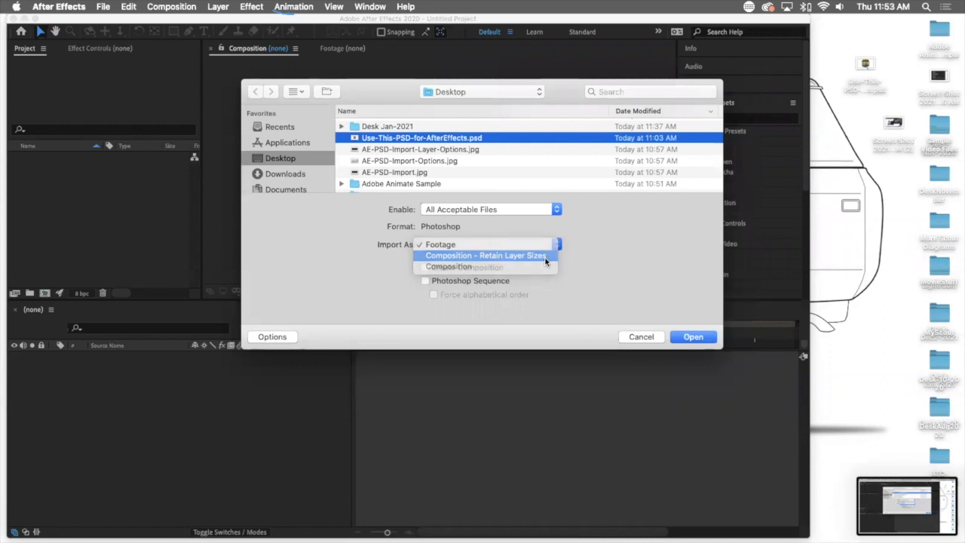
{"action": "left_click", "coordinate": [693, 337]}
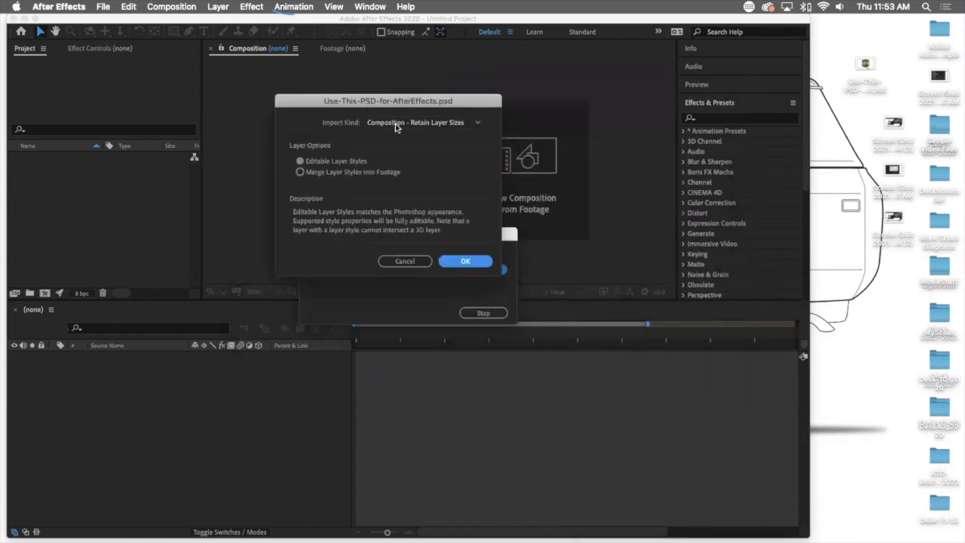
{"action": "left_click", "coordinate": [395, 125]}
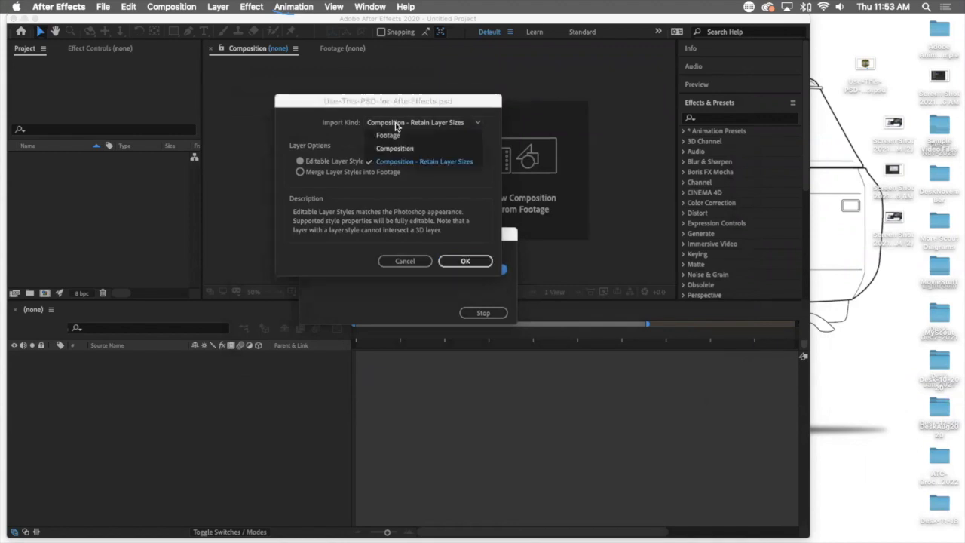
{"action": "left_click", "coordinate": [419, 162]}
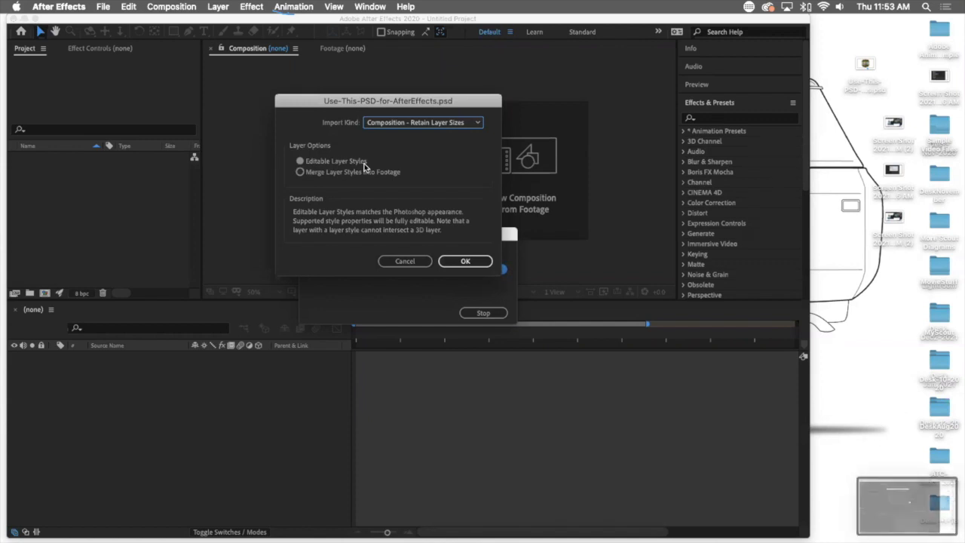
{"action": "left_click", "coordinate": [465, 263]}
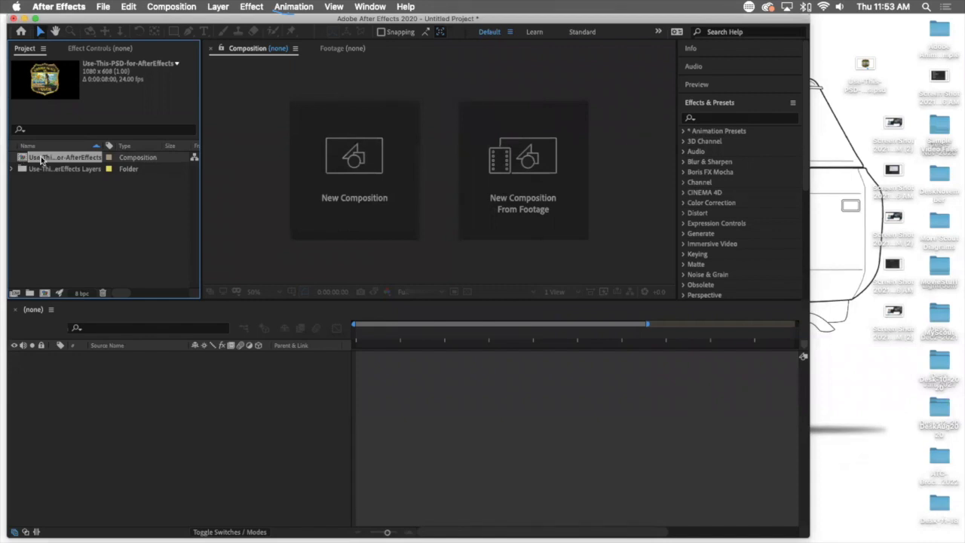
- Look through the PSD layers inside the imported layers folder and collapse it again
{"action": "left_click", "coordinate": [11, 170]}
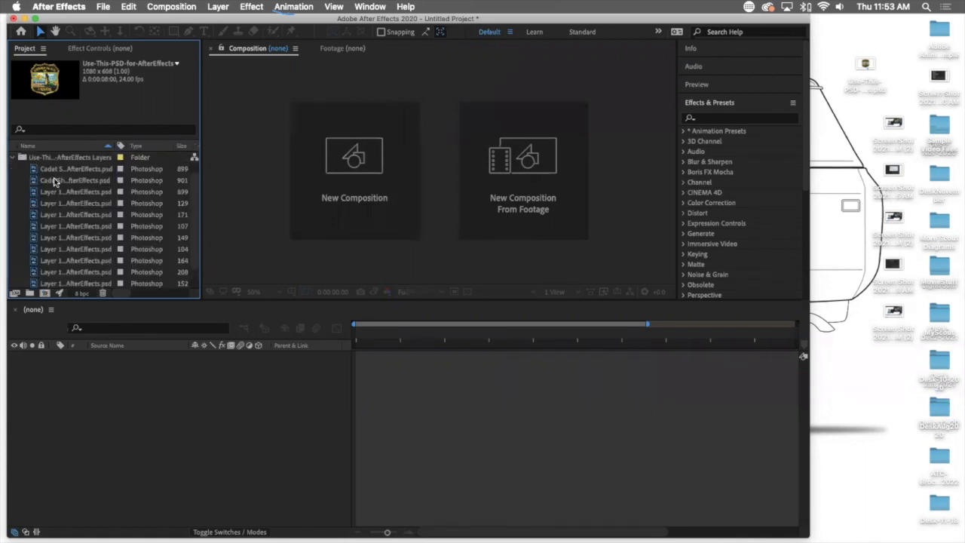
{"action": "scroll", "coordinate": [55, 179], "scroll_direction": "up", "scroll_amount": 1}
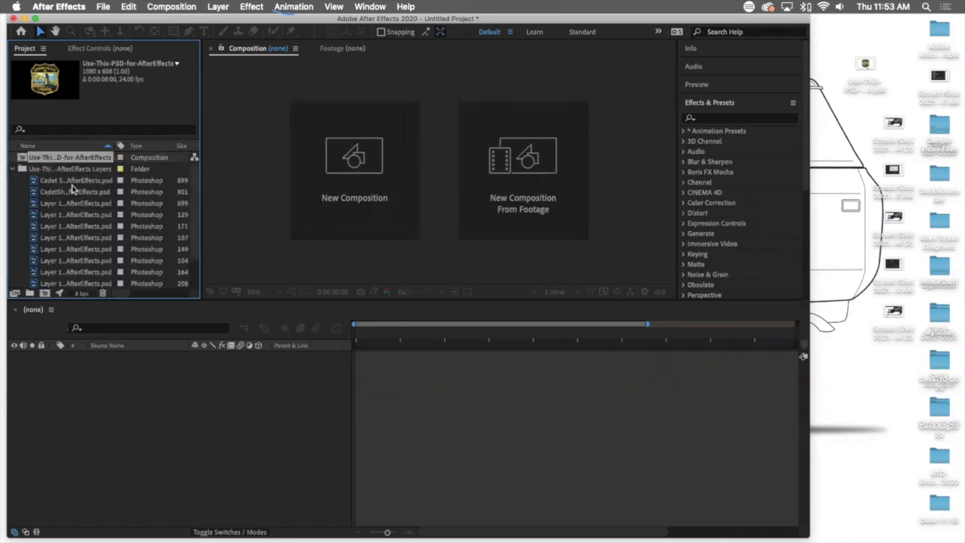
{"action": "scroll", "coordinate": [73, 188], "scroll_direction": "down", "scroll_amount": 3}
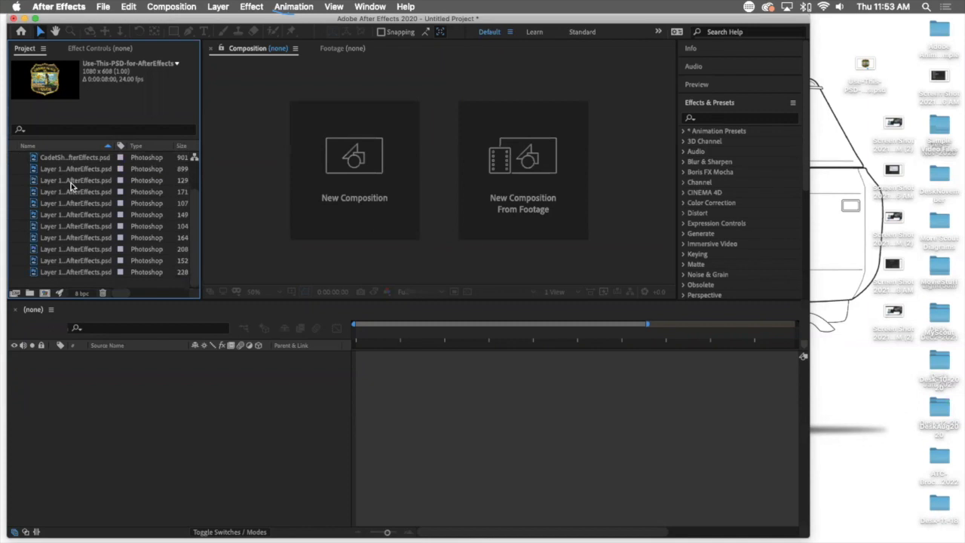
{"action": "scroll", "coordinate": [74, 249], "scroll_direction": "up", "scroll_amount": 3}
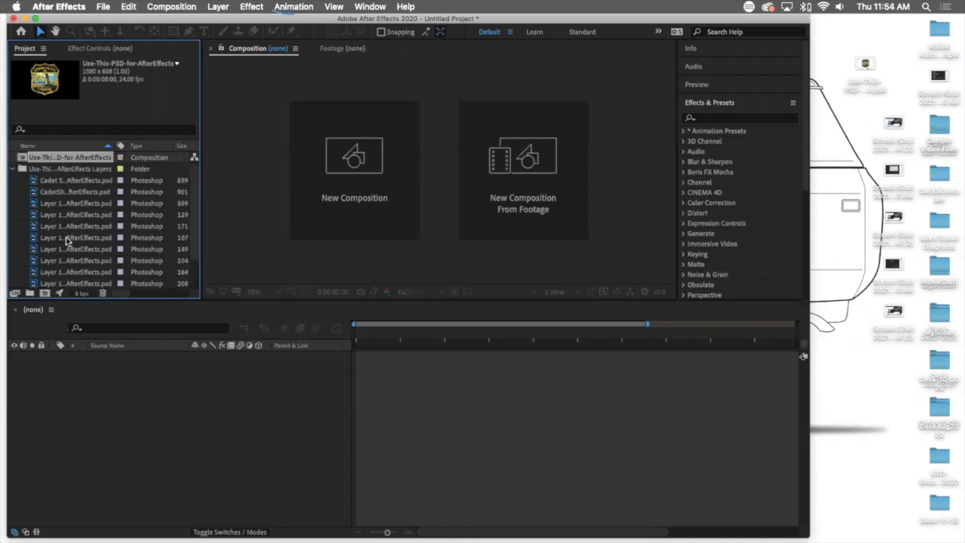
{"action": "left_click", "coordinate": [12, 169]}
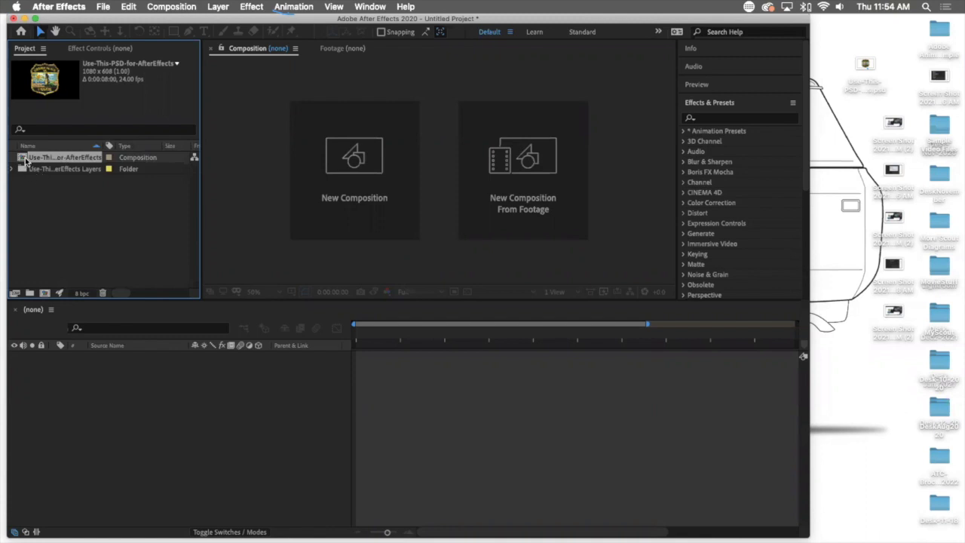
- Create a new composition from the imported PSD composition and accept its existing composition settings
{"action": "left_click_drag", "start_coordinate": [23, 158], "coordinate": [45, 292]}
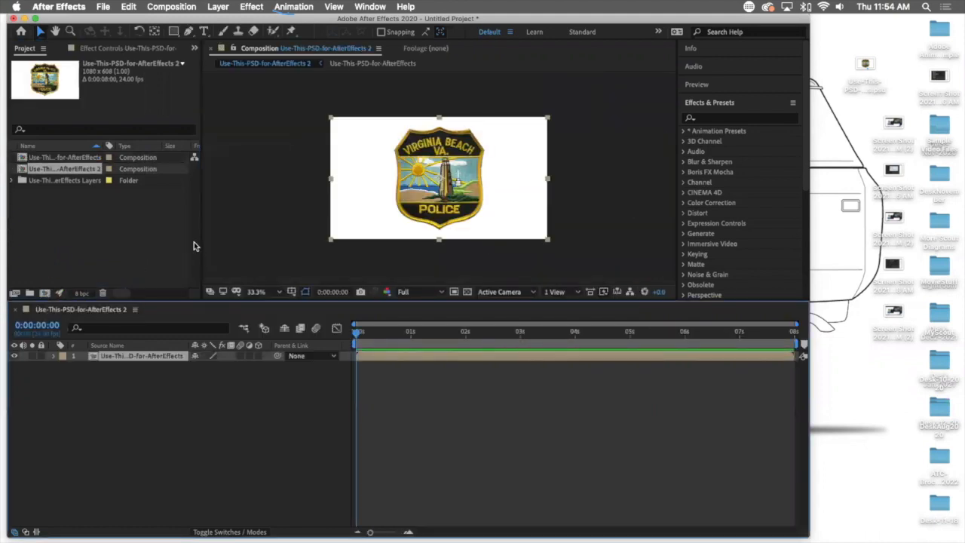
{"action": "left_click", "coordinate": [294, 131]}
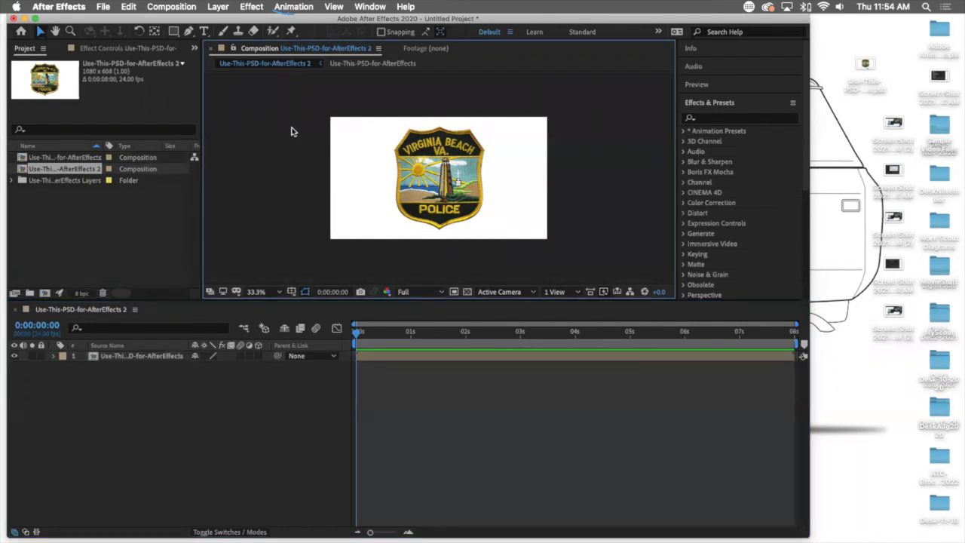
{"action": "left_click", "coordinate": [160, 6]}
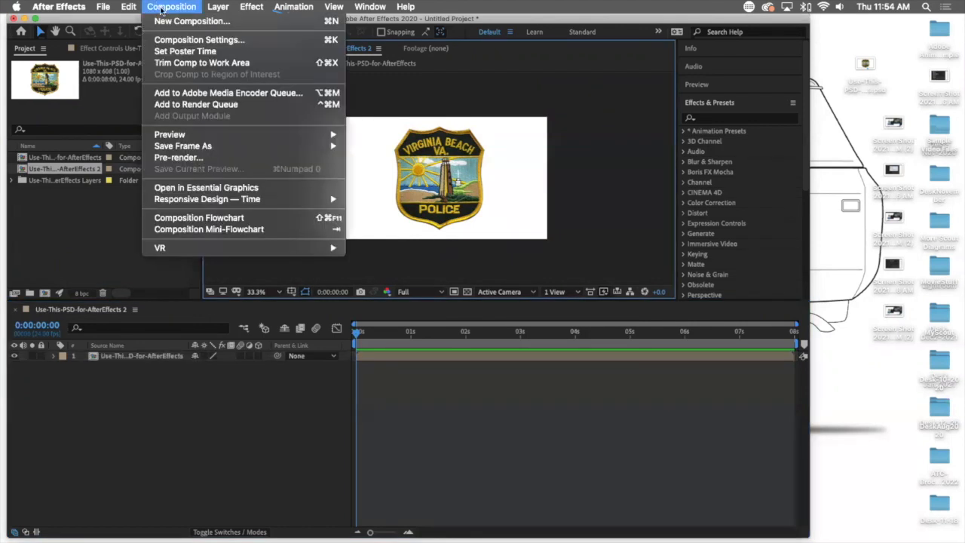
{"action": "left_click", "coordinate": [198, 40]}
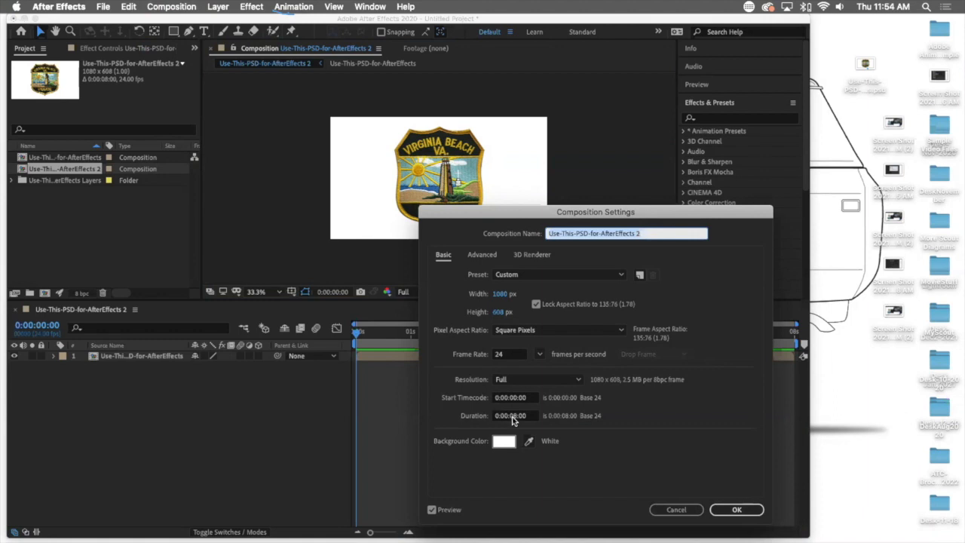
{"action": "left_click", "coordinate": [737, 510]}
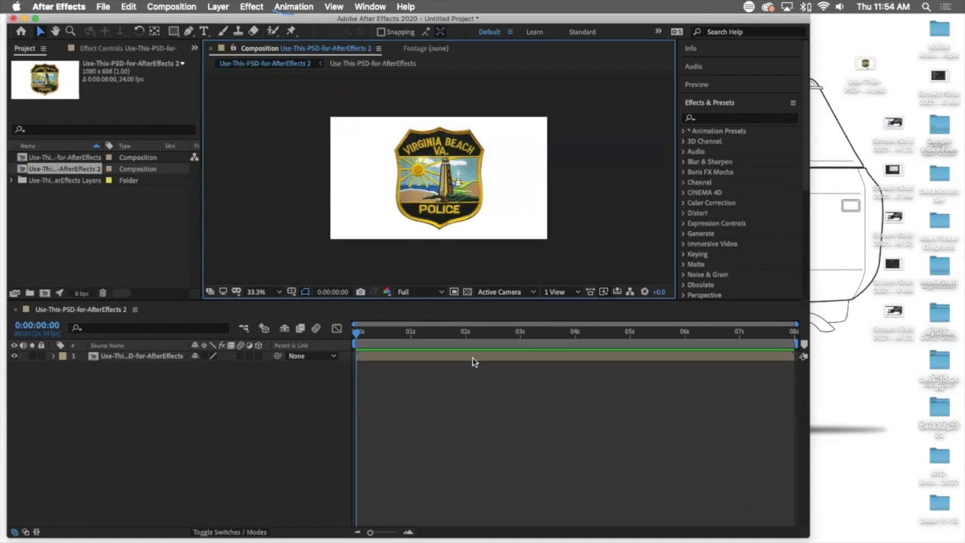
- Add all the individual PSD layers from the layers folder to the new composition, and deselect them
{"action": "left_click", "coordinate": [11, 182]}
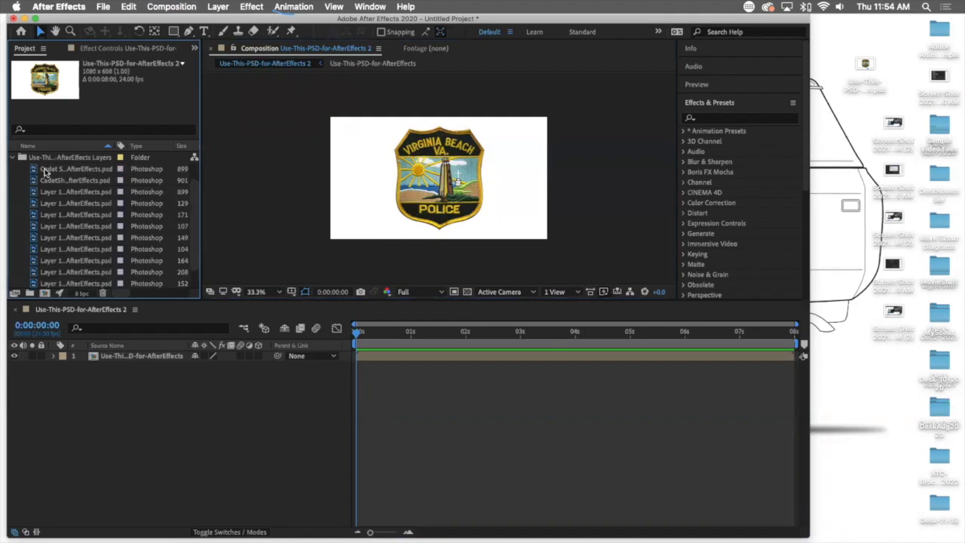
{"action": "left_click", "coordinate": [45, 171]}
{"action": "scroll", "coordinate": [98, 190], "scroll_direction": "down", "scroll_amount": 2}
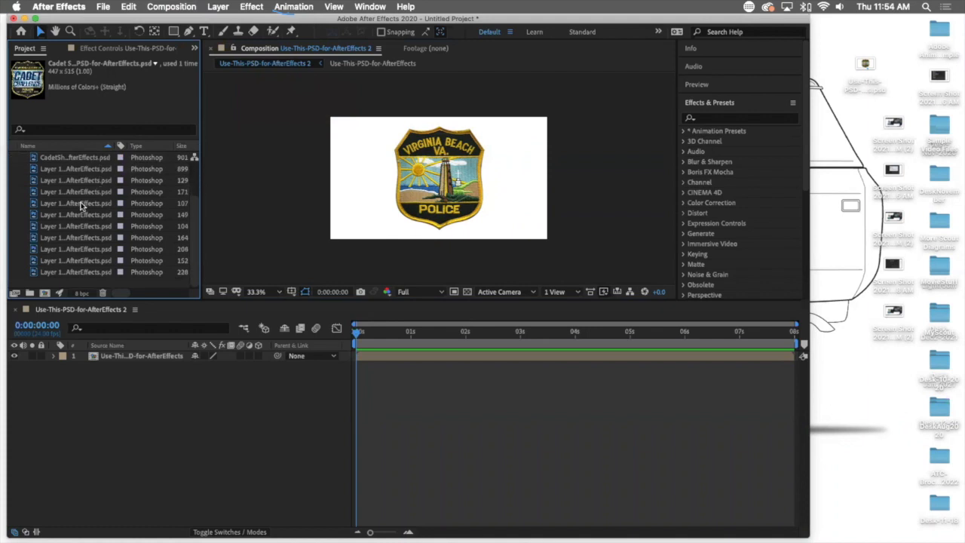
{"action": "left_click", "coordinate": [54, 273], "text": "shift"}
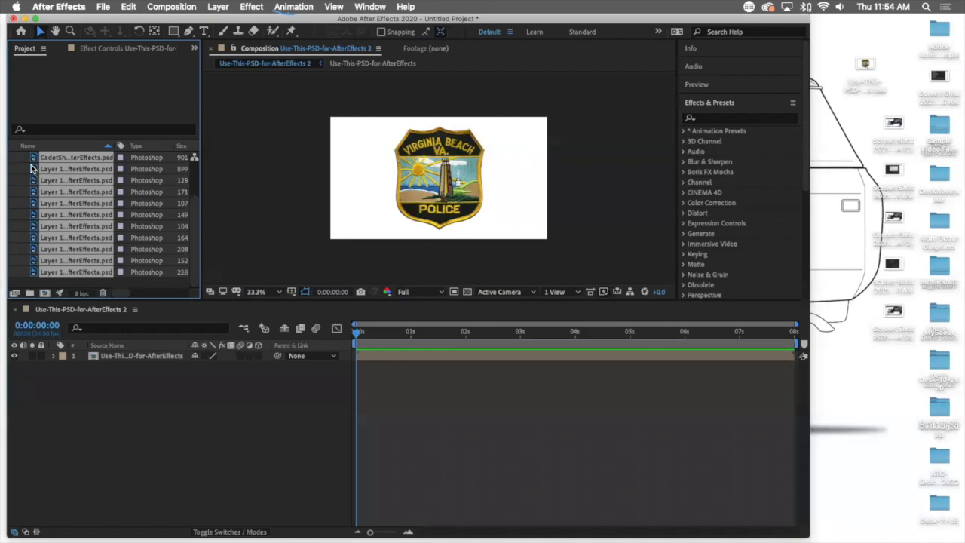
{"action": "left_click_drag", "start_coordinate": [34, 174], "coordinate": [435, 175]}
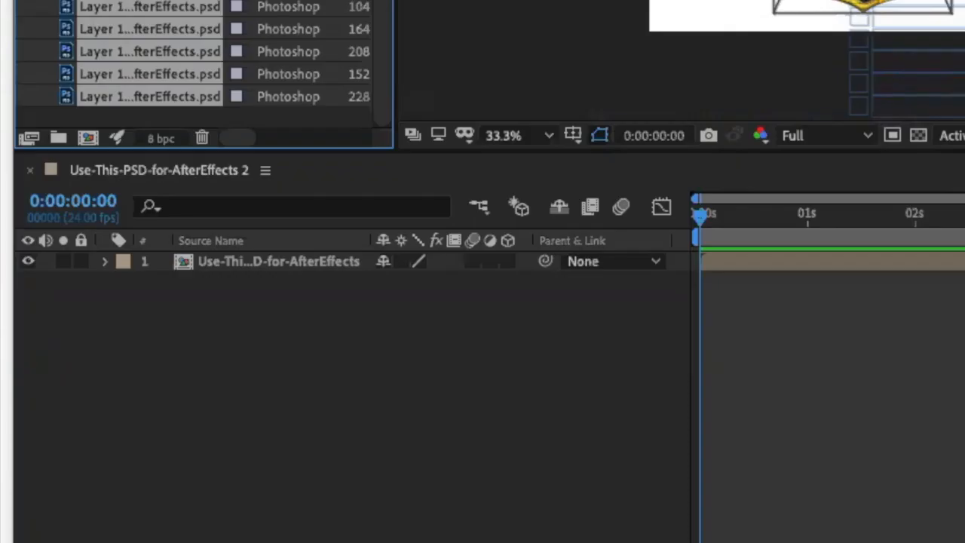
{"action": "left_click_drag", "start_coordinate": [864, 4], "coordinate": [863, 4]}
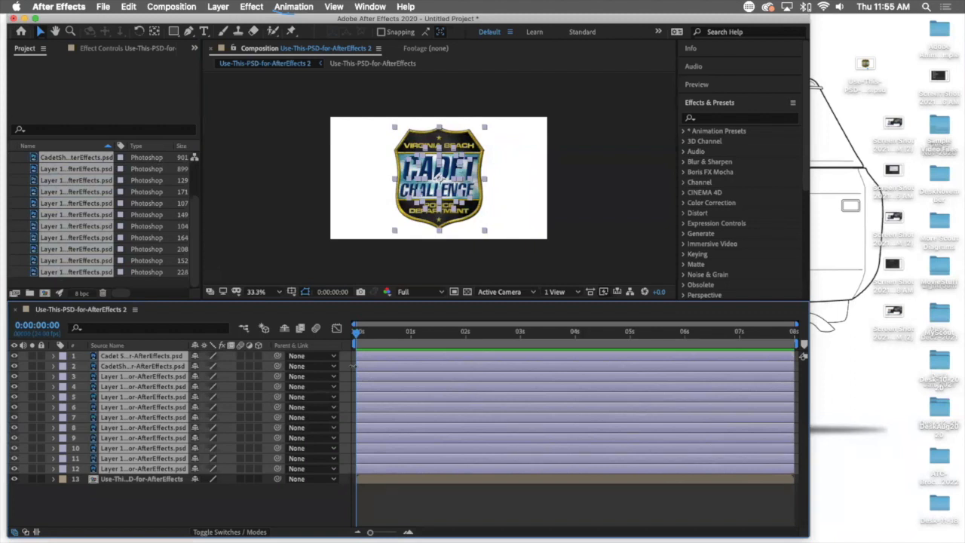
{"action": "left_click", "coordinate": [89, 501]}
- Hide the Cadet Challenge shield layer and the CadetShield photo puzzle layer in the new composition
{"action": "left_click", "coordinate": [411, 213]}
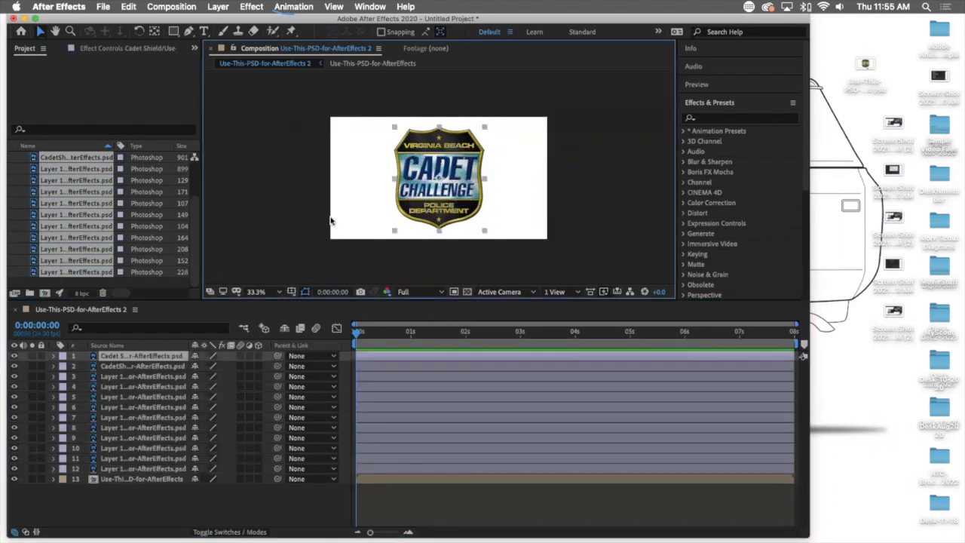
{"action": "left_click", "coordinate": [14, 356]}
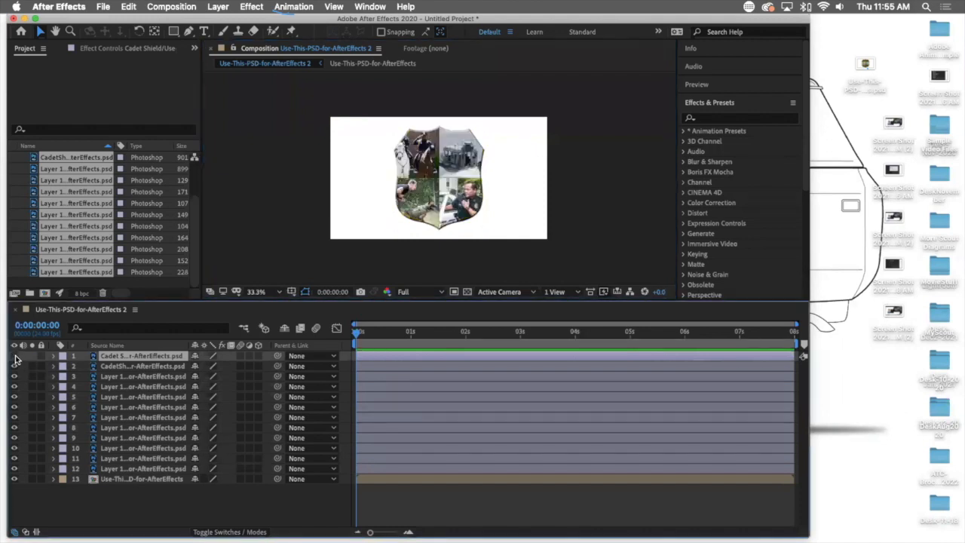
{"action": "left_click", "coordinate": [460, 204]}
{"action": "left_click", "coordinate": [460, 203]}
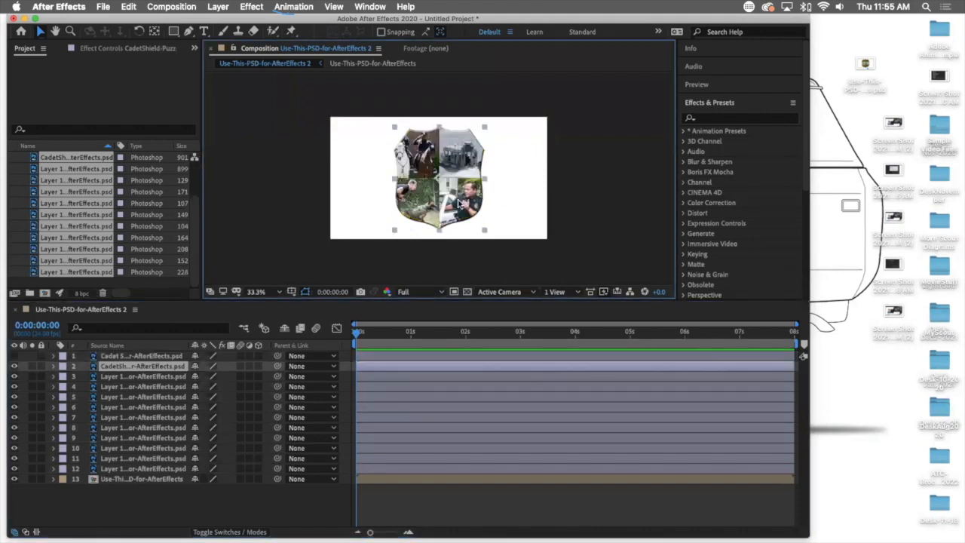
{"action": "left_click", "coordinate": [14, 367]}
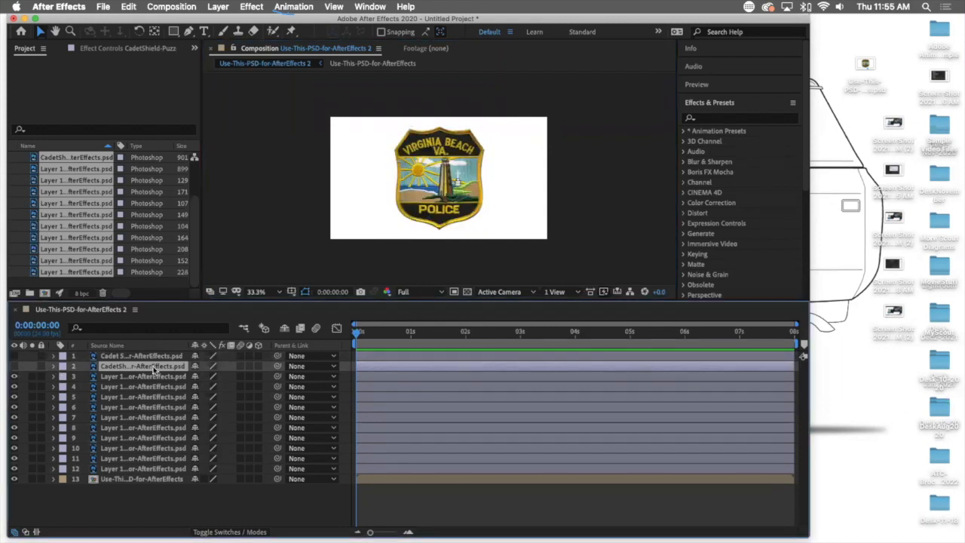
- Select the Virginia Beach police badge layer and check it by switching its visibility off and on again
{"action": "left_click", "coordinate": [442, 204]}
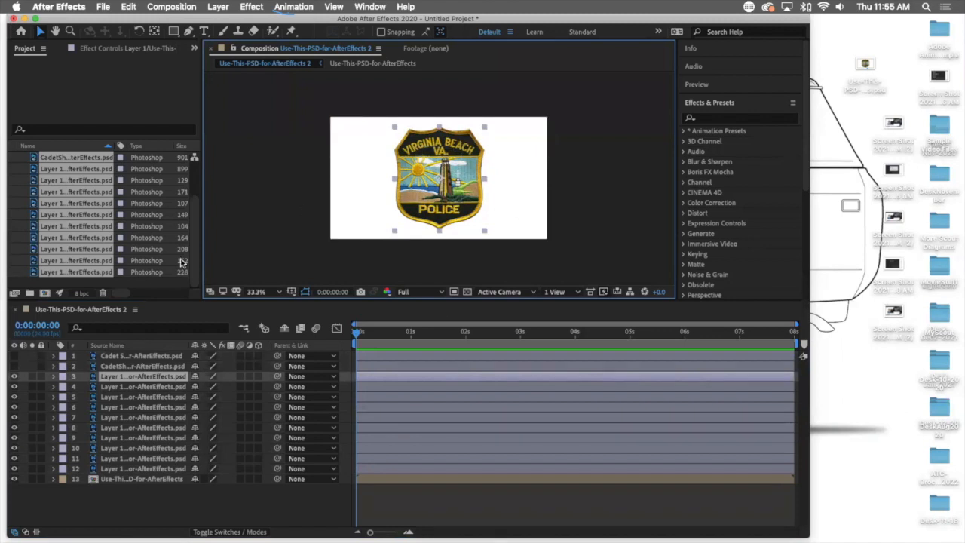
{"action": "left_click", "coordinate": [14, 376]}
{"action": "left_click", "coordinate": [14, 376]}
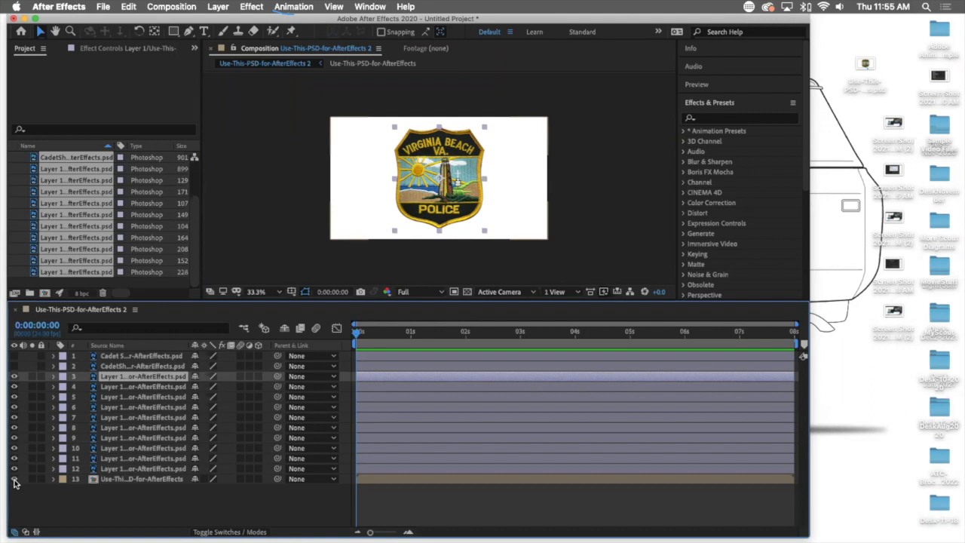
- Hide the nested PSD composition layer at the bottom of the stack and the Virginia Beach police badge layer
{"action": "left_click", "coordinate": [13, 480]}
{"action": "mouse_move", "coordinate": [14, 468]}
{"action": "left_mouse_down"}
{"action": "mouse_move", "coordinate": [13, 376]}
{"action": "mouse_move", "coordinate": [16, 455]}
{"action": "left_mouse_up"}
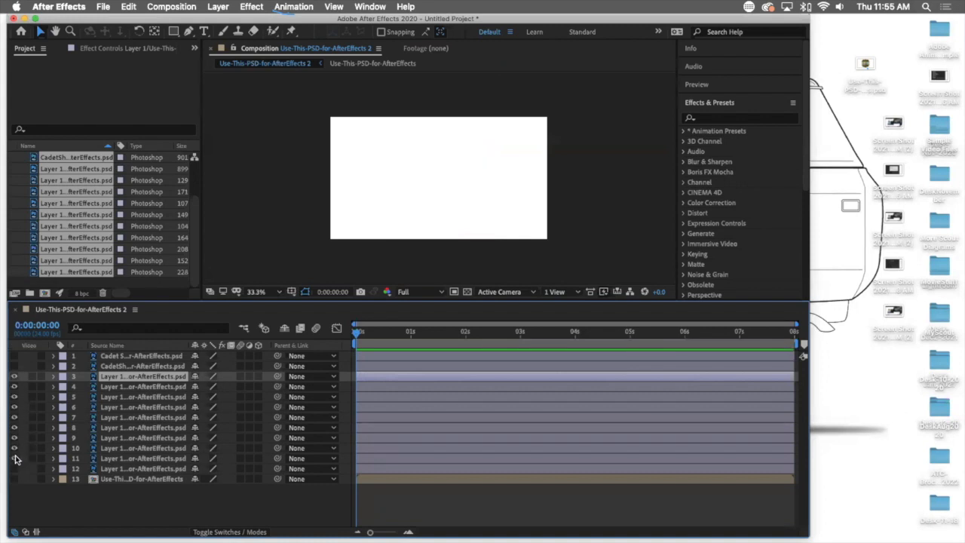
{"action": "left_click", "coordinate": [299, 174]}
{"action": "left_click", "coordinate": [13, 377]}
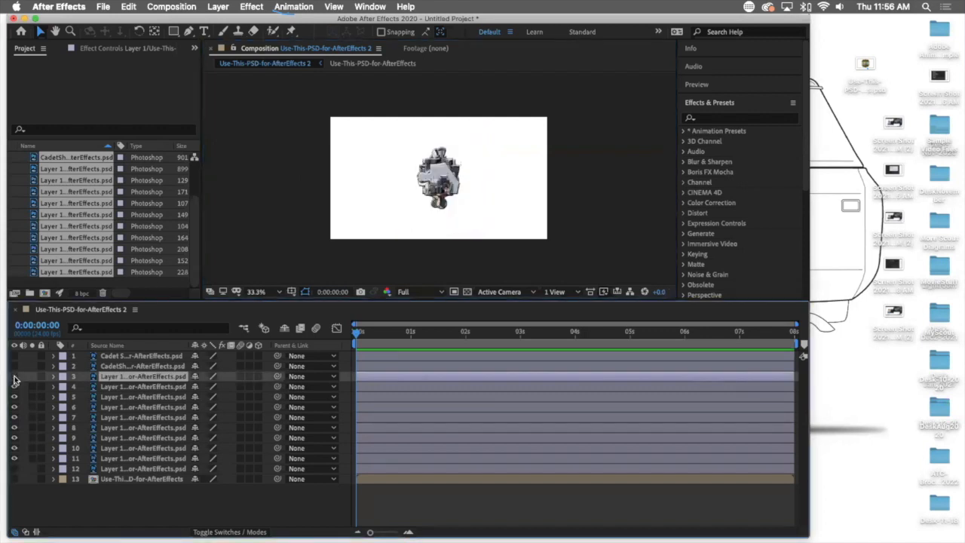
{"action": "left_click", "coordinate": [14, 377]}
{"action": "left_click", "coordinate": [13, 377]}
- Make layer 12 visible, and check the nested composition and the Cadet Challenge shield layer by switching each on and off
{"action": "left_click", "coordinate": [14, 468]}
{"action": "left_click", "coordinate": [14, 468]}
{"action": "left_click", "coordinate": [15, 468]}
{"action": "left_click", "coordinate": [15, 479]}
{"action": "left_click", "coordinate": [15, 478]}
{"action": "left_click", "coordinate": [14, 356]}
{"action": "left_click", "coordinate": [15, 356]}
- Show the CadetShield photo layer, fit the composition to the viewer, and compare it with the puzzle pieces by toggling its visibility
{"action": "left_click", "coordinate": [14, 366]}
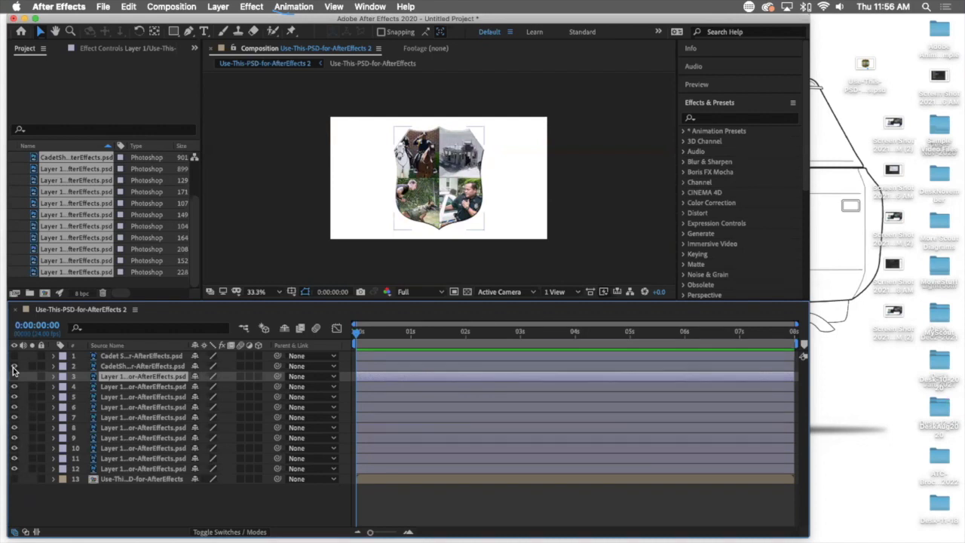
{"action": "left_click", "coordinate": [279, 294]}
{"action": "left_click", "coordinate": [275, 317]}
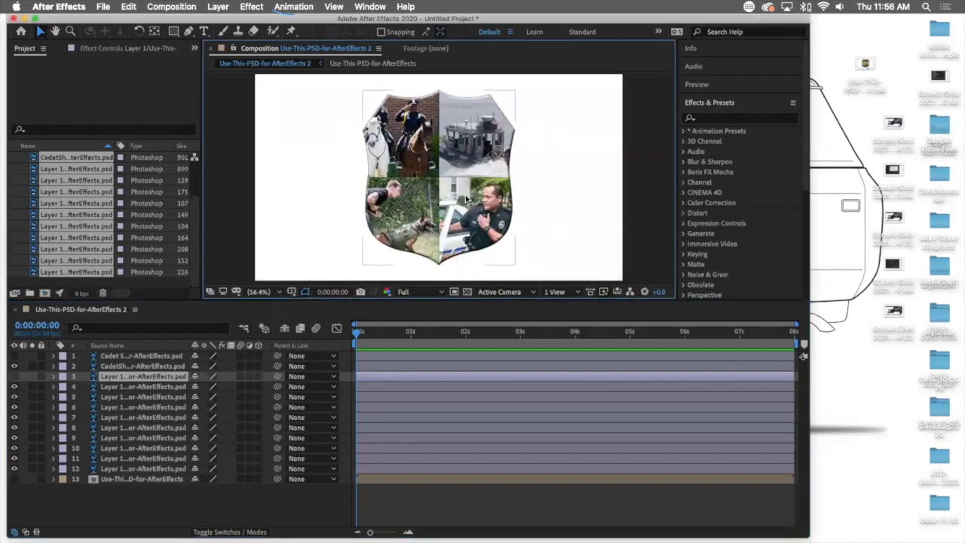
{"action": "left_click", "coordinate": [13, 366]}
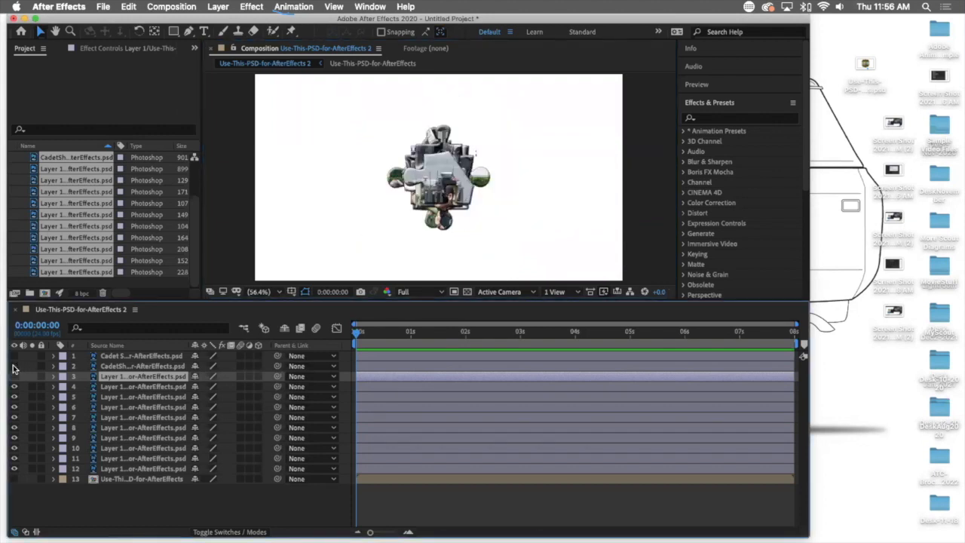
{"action": "left_click", "coordinate": [14, 366]}
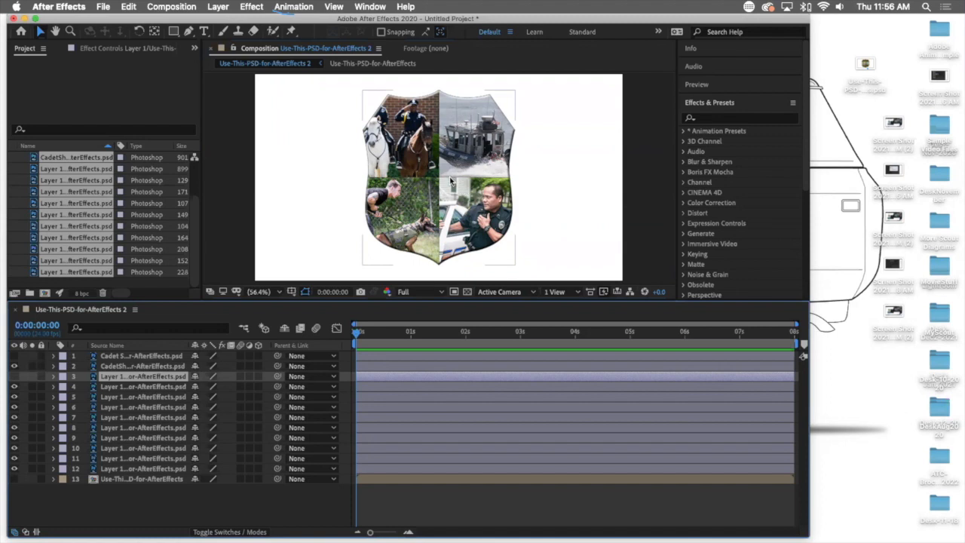
{"action": "left_click", "coordinate": [14, 366]}
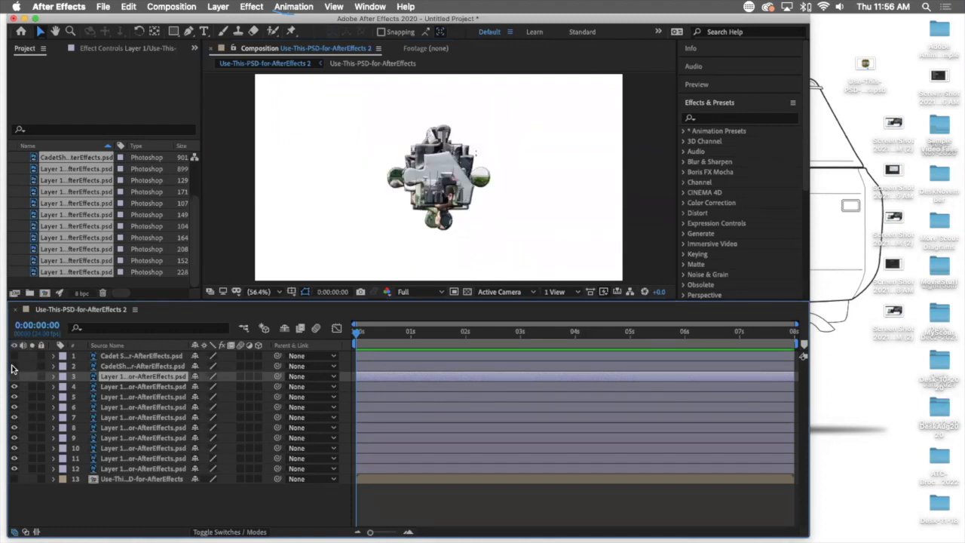
{"action": "left_click", "coordinate": [13, 367]}
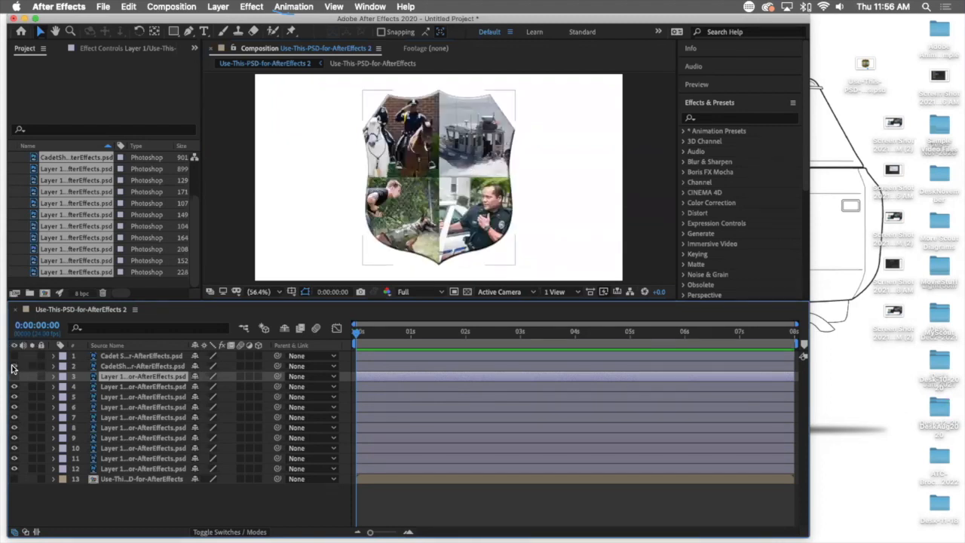
- Move the CadetShield photo layer below all puzzle piece layers, directly above the nested composition, and lock it
{"action": "left_click", "coordinate": [176, 366]}
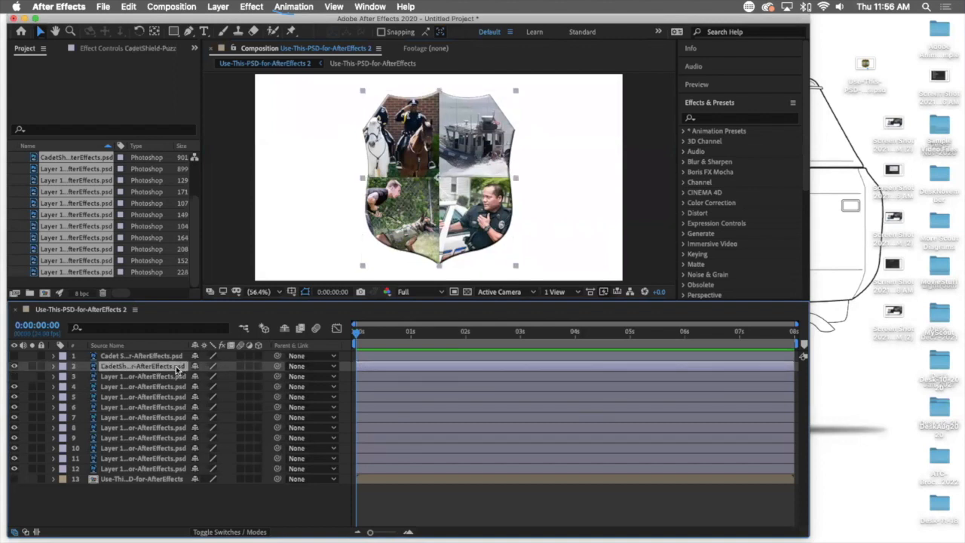
{"action": "left_click_drag", "start_coordinate": [175, 366], "coordinate": [170, 475]}
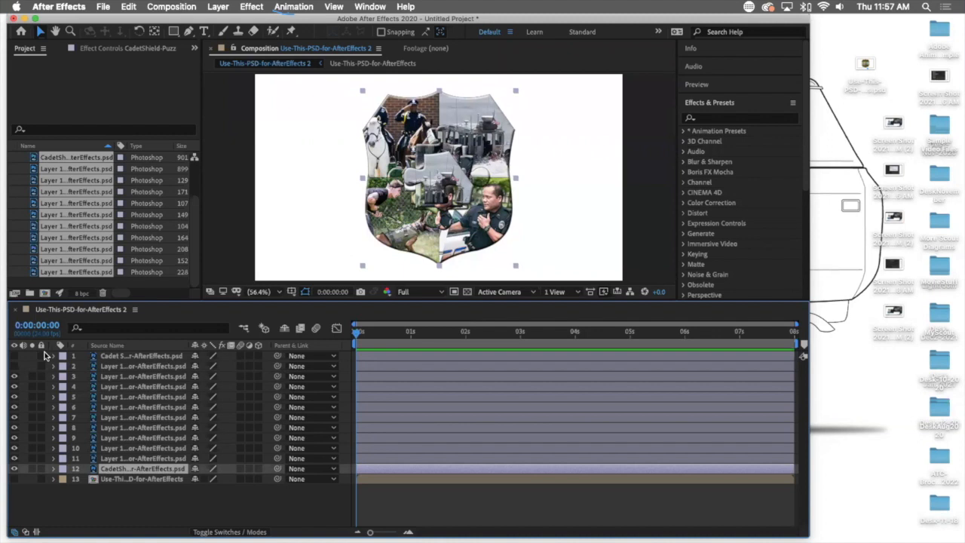
{"action": "left_click", "coordinate": [41, 469]}
{"action": "left_click", "coordinate": [423, 236]}
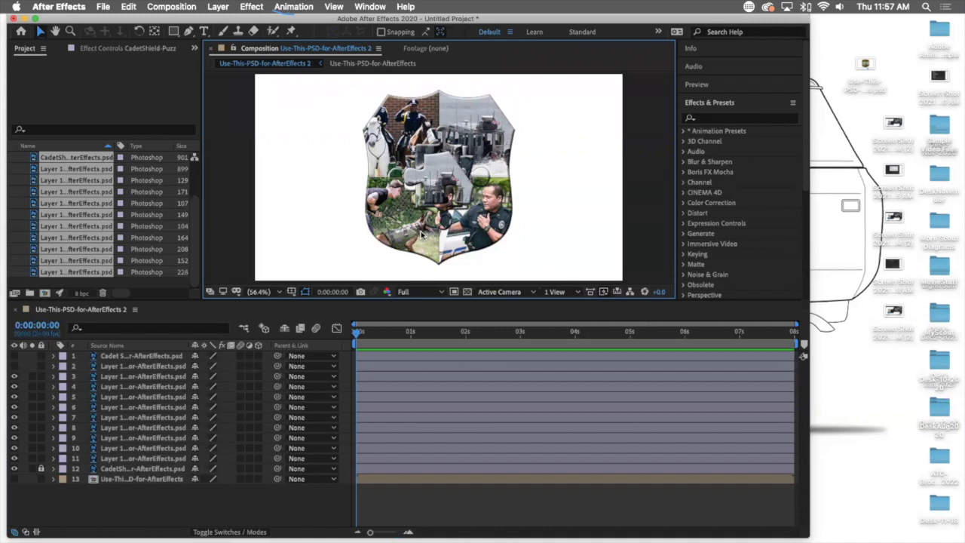
- Separate the stacked puzzle pieces by spreading them around the edges of the locked shield photo, keeping the central piece in the middle
{"action": "left_click", "coordinate": [436, 178]}
{"action": "left_click_drag", "start_coordinate": [526, 105], "coordinate": [570, 89]}
{"action": "left_click_drag", "start_coordinate": [456, 150], "coordinate": [594, 178]}
{"action": "left_click_drag", "start_coordinate": [480, 207], "coordinate": [541, 248]}
{"action": "left_click_drag", "start_coordinate": [442, 200], "coordinate": [444, 278]}
{"action": "left_click_drag", "start_coordinate": [390, 237], "coordinate": [369, 251]}
{"action": "left_click_drag", "start_coordinate": [417, 193], "coordinate": [306, 187]}
{"action": "left_click_drag", "start_coordinate": [421, 156], "coordinate": [315, 83]}
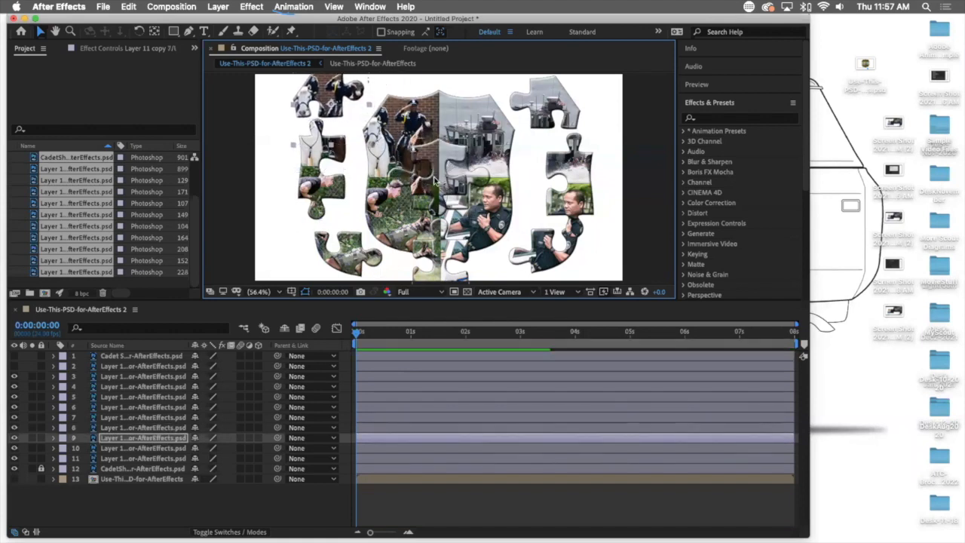
{"action": "left_click_drag", "start_coordinate": [436, 167], "coordinate": [437, 99]}
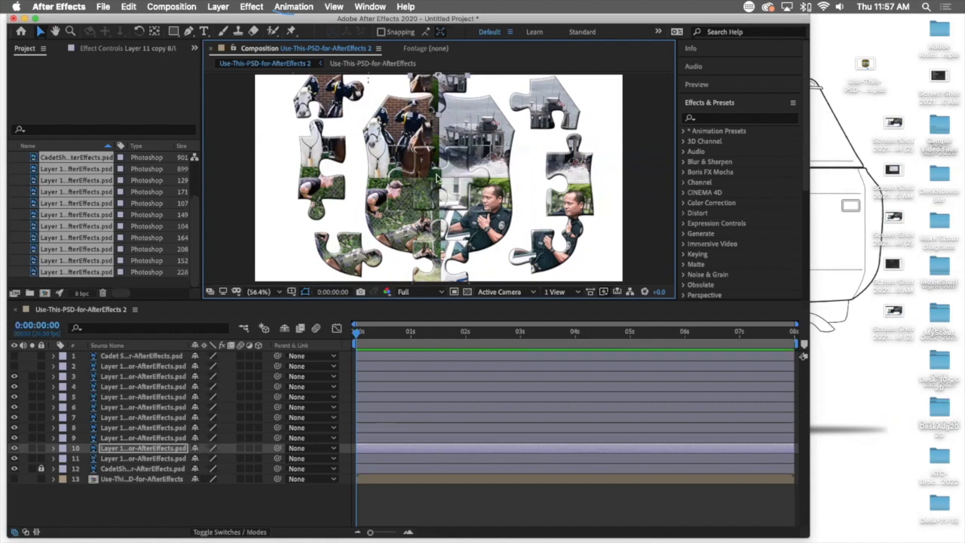
{"action": "left_click_drag", "start_coordinate": [445, 181], "coordinate": [483, 178]}
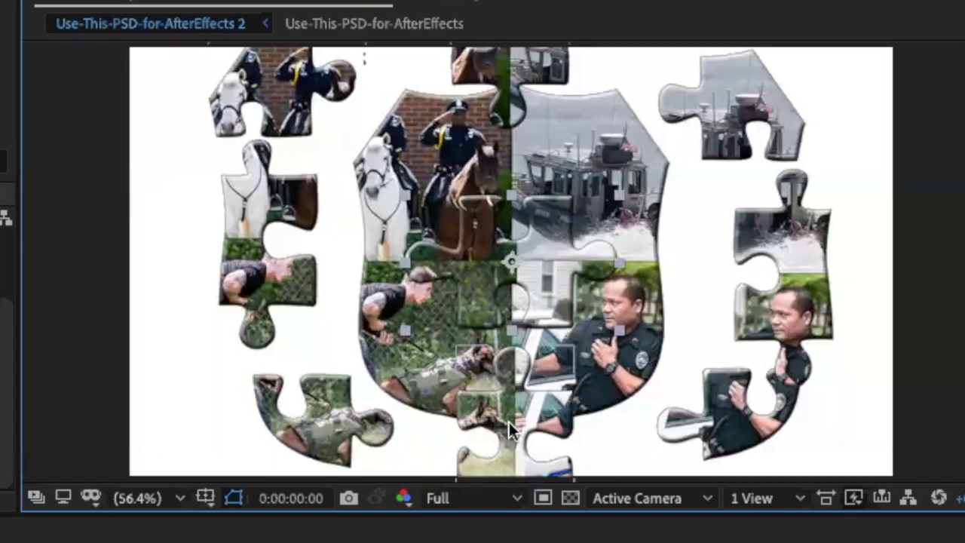
- Fit the bottom-centre piece and the three right-side puzzle pieces onto their matching areas of the shield photo
{"action": "left_click_drag", "start_coordinate": [511, 437], "coordinate": [513, 375]}
{"action": "left_click_drag", "start_coordinate": [739, 406], "coordinate": [606, 368]}
{"action": "left_click_drag", "start_coordinate": [796, 265], "coordinate": [632, 243]}
{"action": "left_click_drag", "start_coordinate": [760, 80], "coordinate": [621, 107]}
- Fit the top-centre puzzle piece onto the shield photo and nudge it left and up into alignment
{"action": "left_click_drag", "start_coordinate": [543, 60], "coordinate": [541, 170]}
{"action": "key", "text": "Left"}
{"action": "key", "text": "Up"}
{"action": "key", "text": "Left"}
{"action": "key", "text": "Up"}
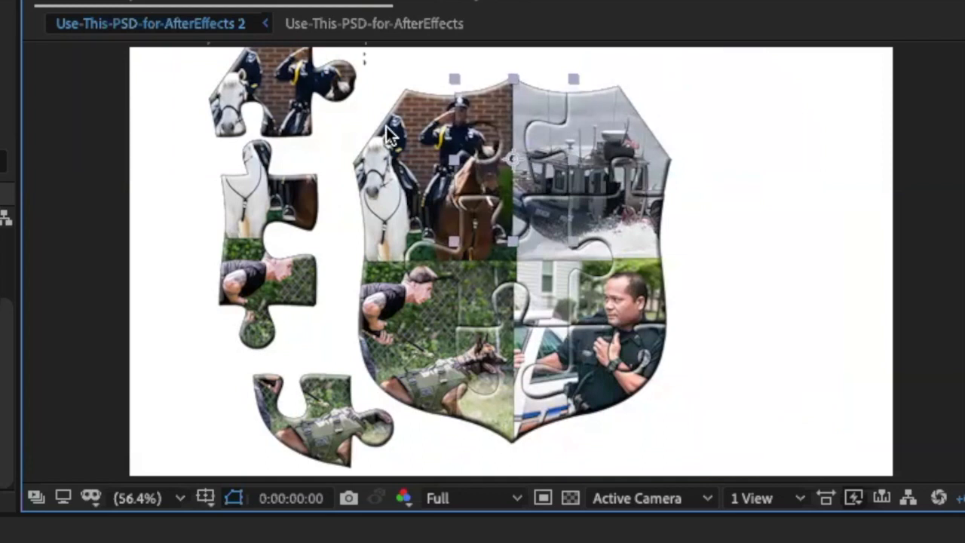
- Fit the top-left, middle-left and bottom-left puzzle pieces onto their matching areas of the shield photo
{"action": "left_click_drag", "start_coordinate": [265, 71], "coordinate": [415, 134]}
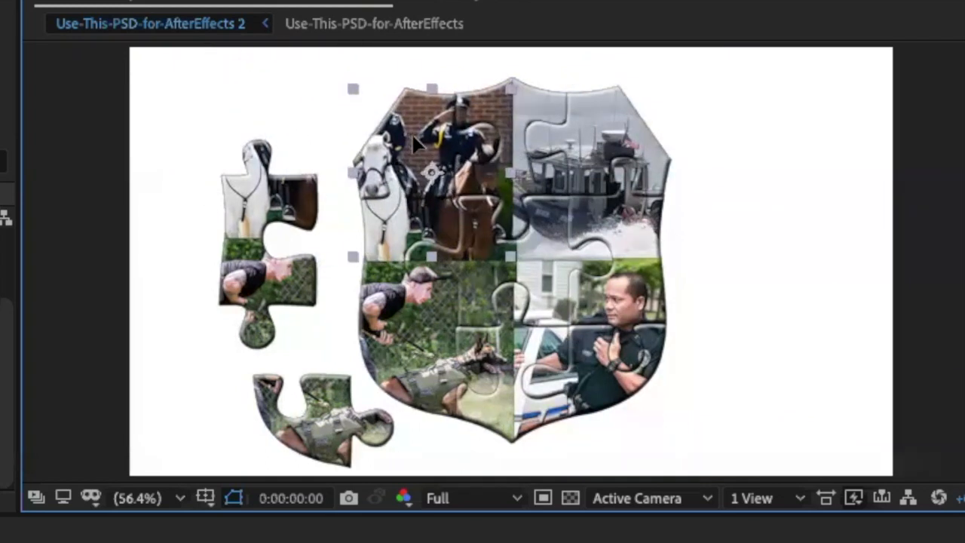
{"action": "left_click_drag", "start_coordinate": [252, 201], "coordinate": [396, 228]}
{"action": "left_click_drag", "start_coordinate": [298, 436], "coordinate": [408, 389]}
{"action": "left_click", "coordinate": [762, 337]}
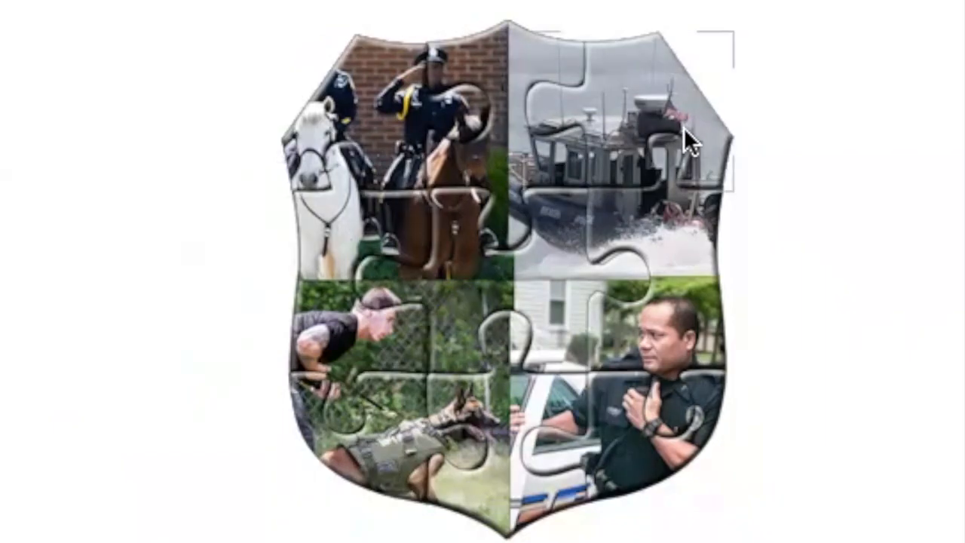
- Nudge the top-centre puzzle piece two steps to the right to line up its seam
{"action": "left_click", "coordinate": [505, 123]}
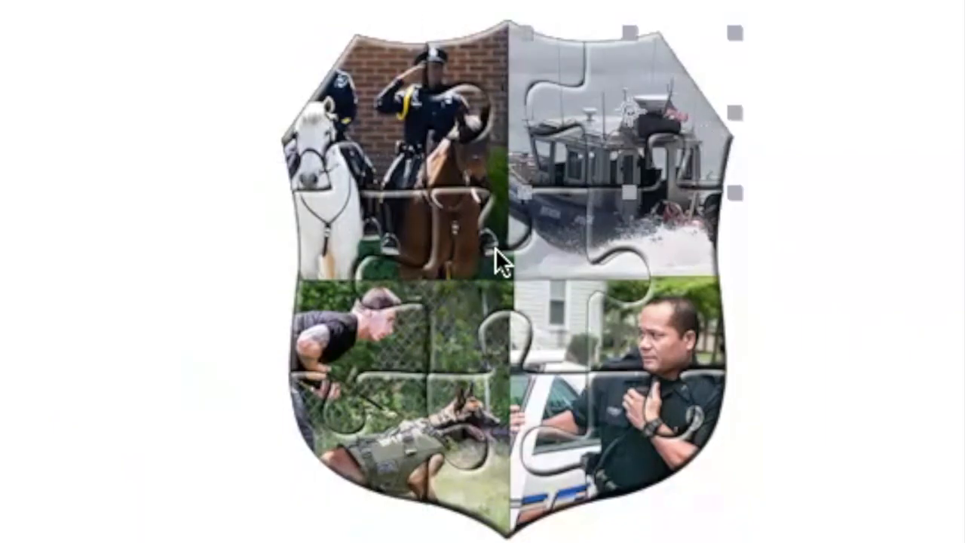
{"action": "left_click", "coordinate": [520, 167]}
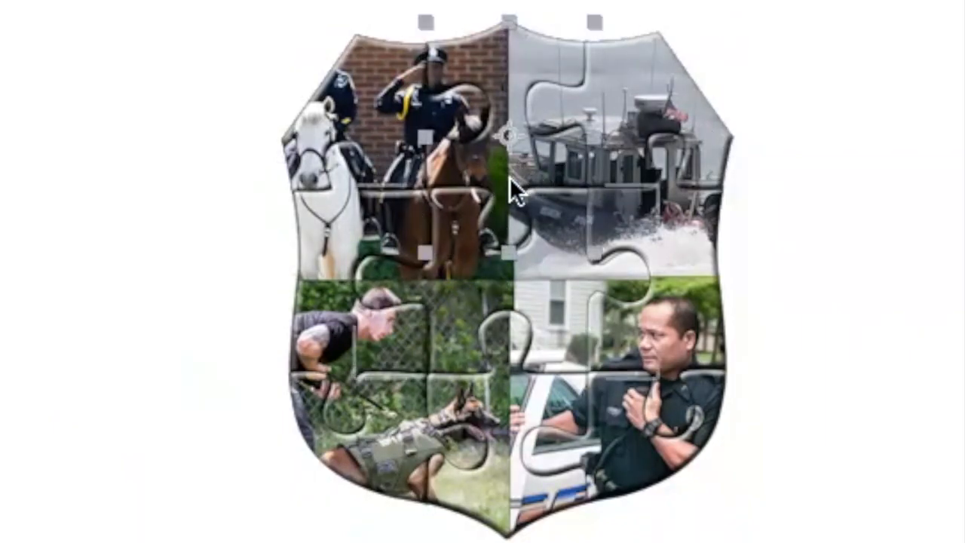
{"action": "key", "text": "Right"}
{"action": "key", "text": "Right"}
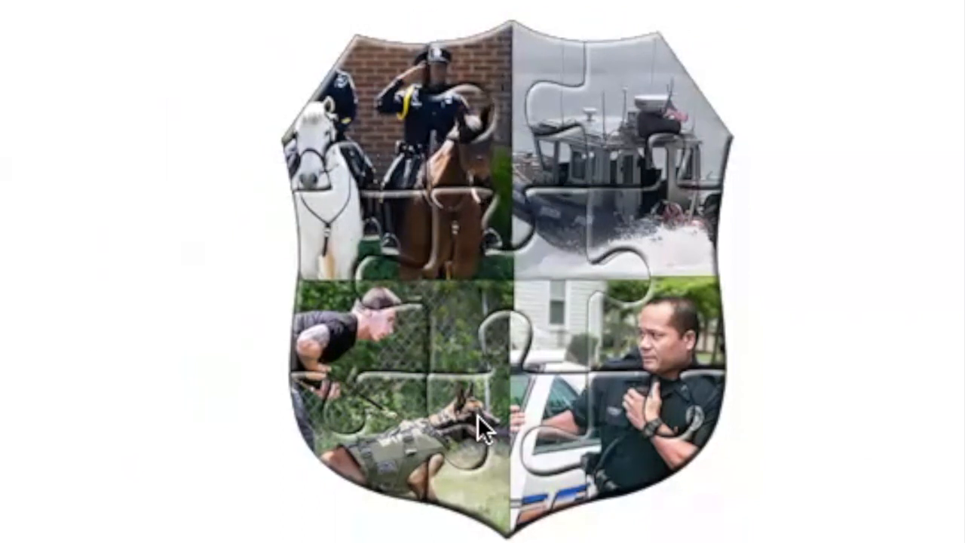
- Nudge the bottom-centre puzzle piece three steps to the left to line up its seam
{"action": "left_click", "coordinate": [504, 406]}
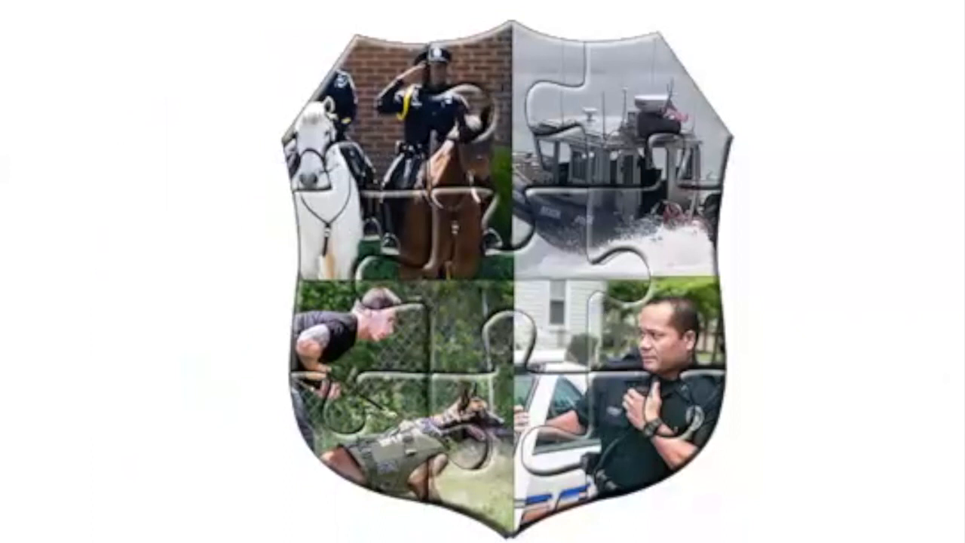
{"action": "left_click", "coordinate": [377, 447]}
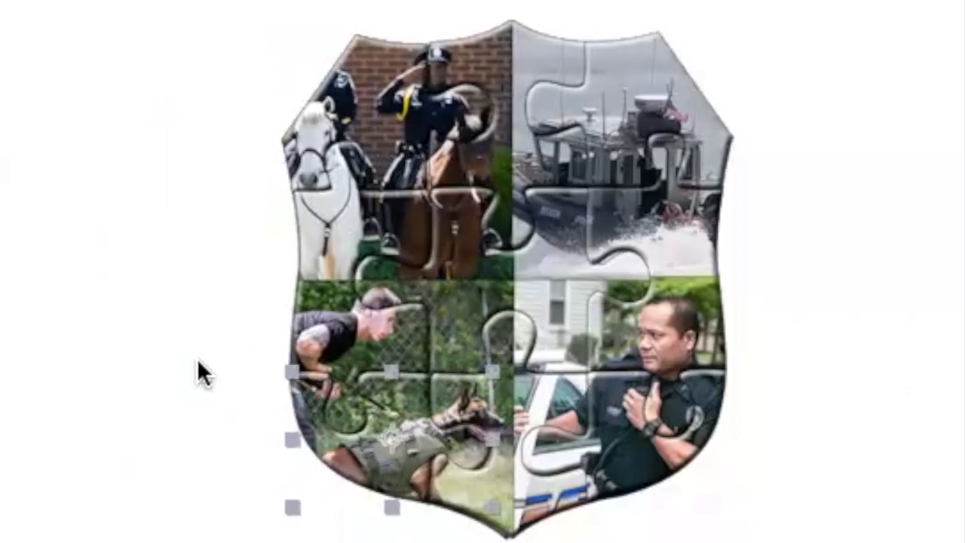
{"action": "left_click", "coordinate": [528, 478]}
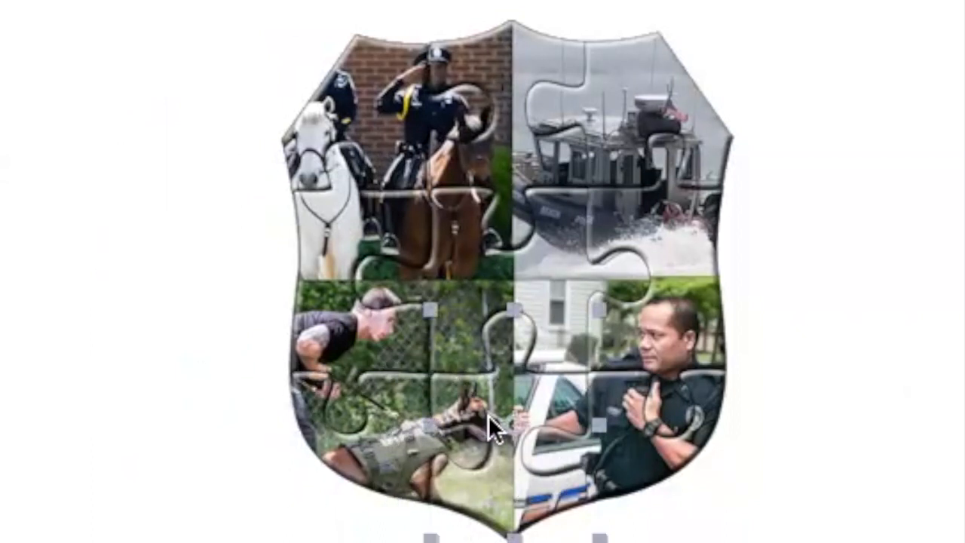
{"action": "key", "text": "Left"}
{"action": "key", "text": "Left"}
{"action": "key", "text": "Left"}
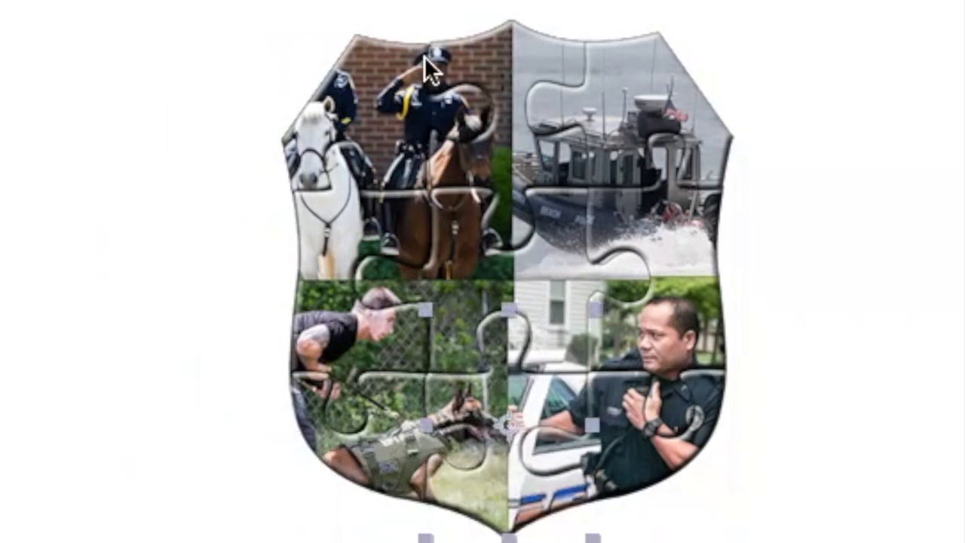
- Check the seam alignment of the bottom-centre, top-left, top-right and top-centre puzzle pieces
{"action": "left_click", "coordinate": [496, 38]}
{"action": "left_click", "coordinate": [442, 327]}
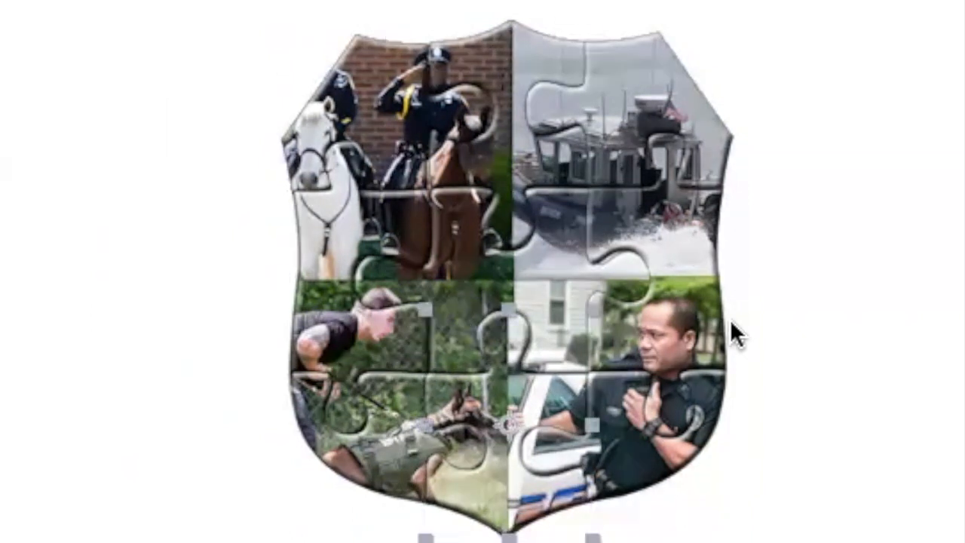
{"action": "left_click", "coordinate": [450, 328]}
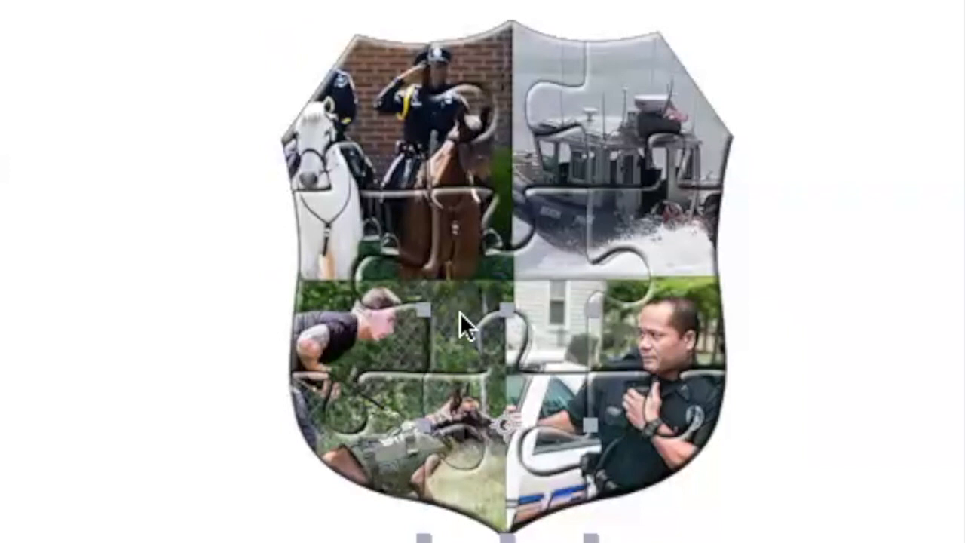
{"action": "left_click", "coordinate": [446, 283]}
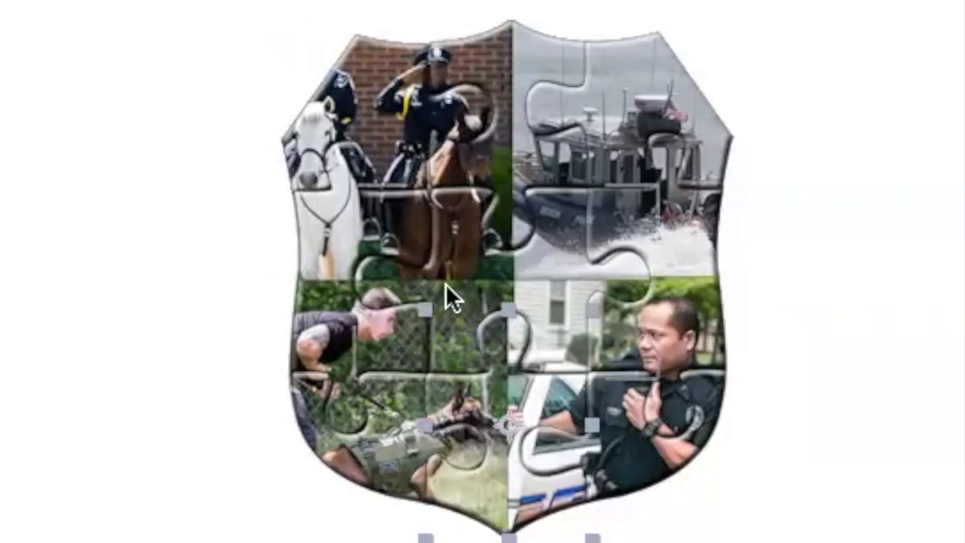
{"action": "left_click", "coordinate": [477, 48]}
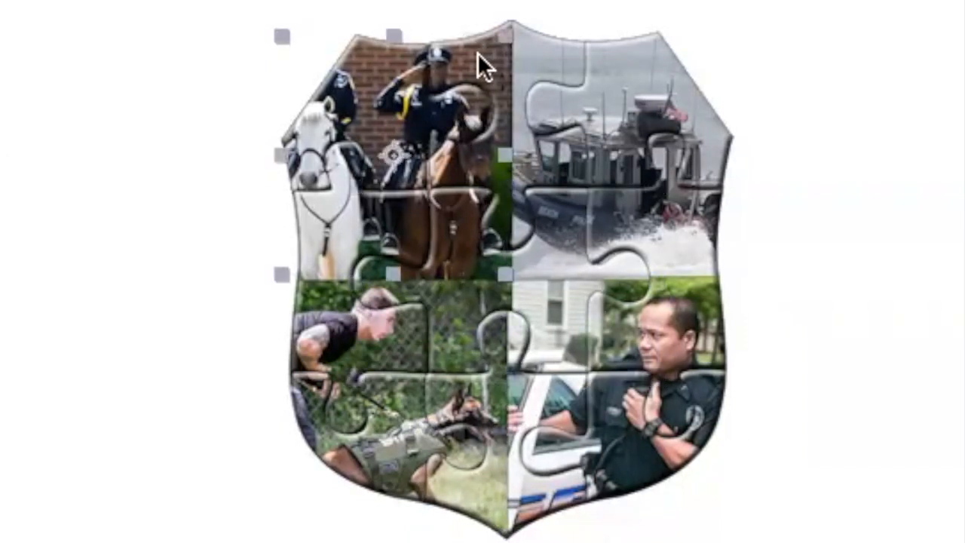
{"action": "left_click", "coordinate": [538, 39]}
{"action": "left_click", "coordinate": [499, 38]}
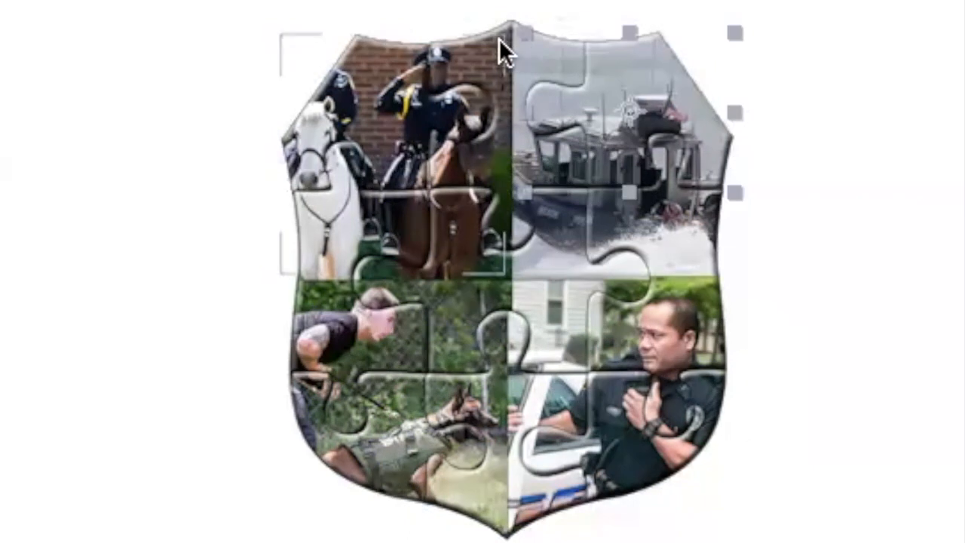
{"action": "left_click", "coordinate": [538, 51]}
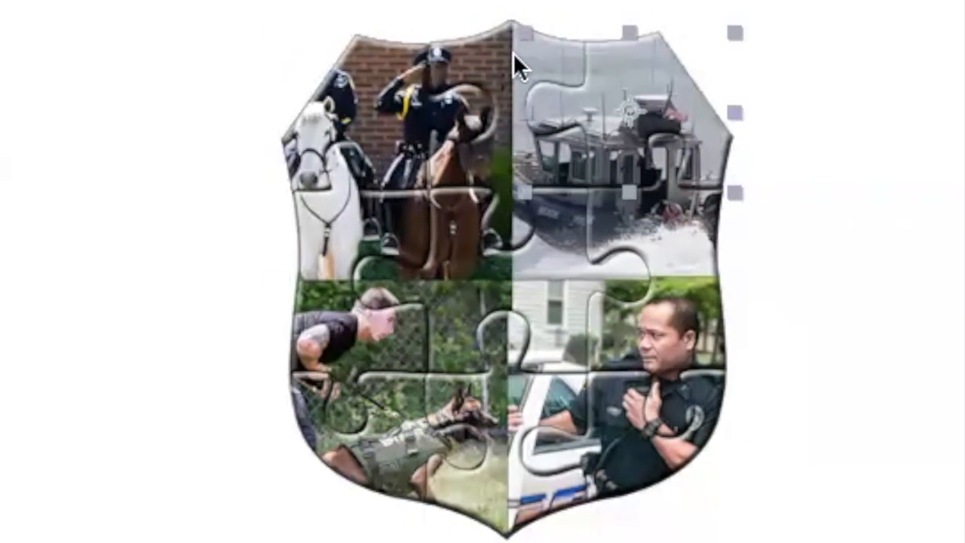
{"action": "left_click", "coordinate": [513, 54]}
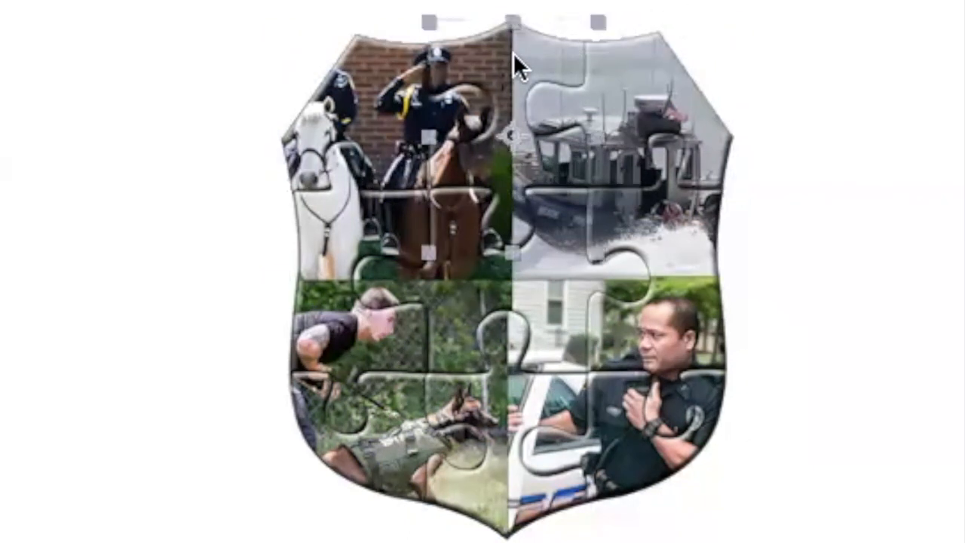
- Hide the locked CadetShield photo layer and expand the Transform properties of the layer 3 puzzle piece
{"action": "left_click", "coordinate": [813, 108]}
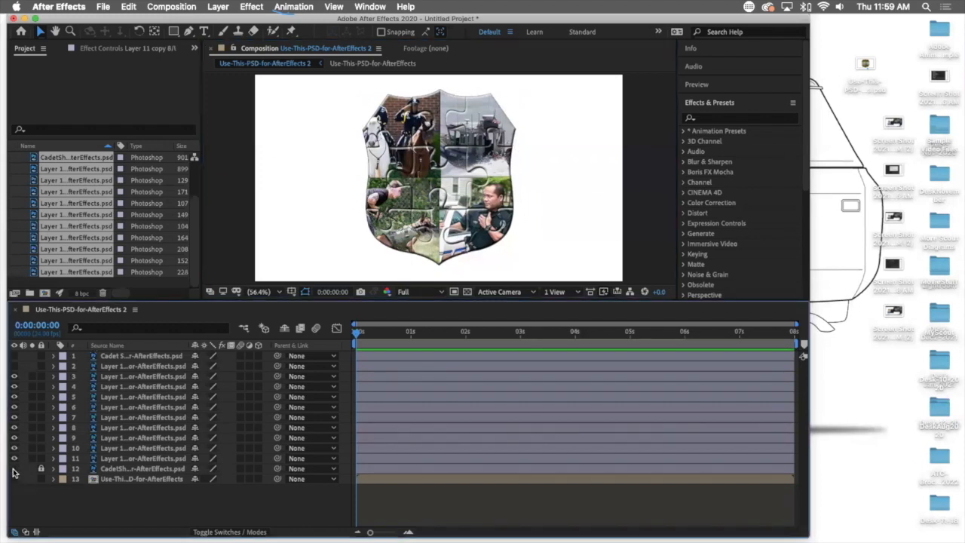
{"action": "mouse_move", "coordinate": [15, 379]}
{"action": "left_mouse_down"}
{"action": "mouse_move", "coordinate": [14, 457]}
{"action": "mouse_move", "coordinate": [13, 379]}
{"action": "left_mouse_up"}
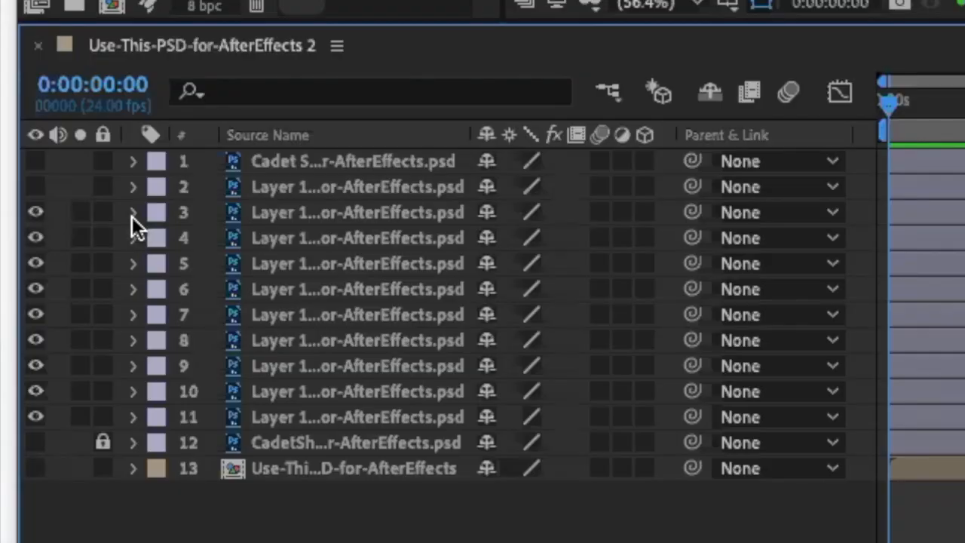
{"action": "left_click", "coordinate": [134, 213]}
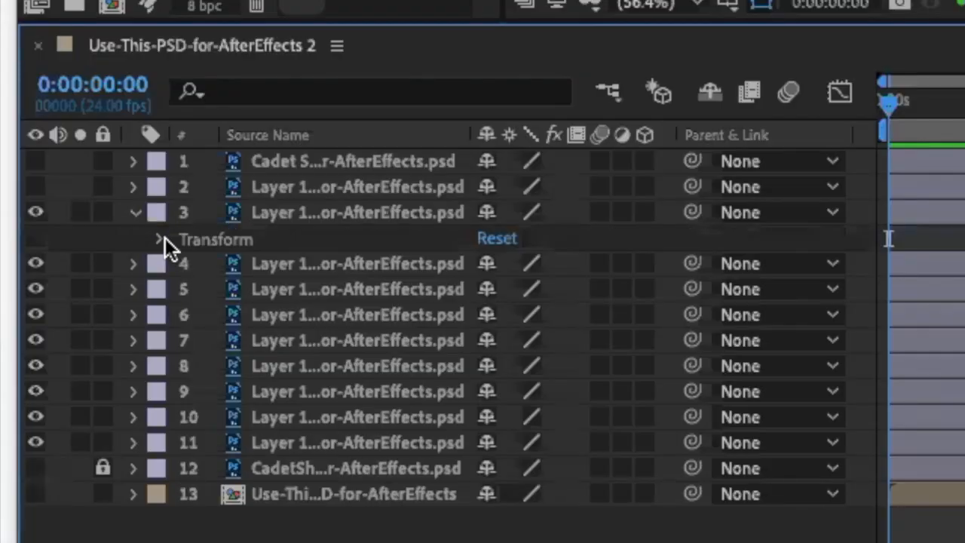
{"action": "left_click", "coordinate": [160, 239]}
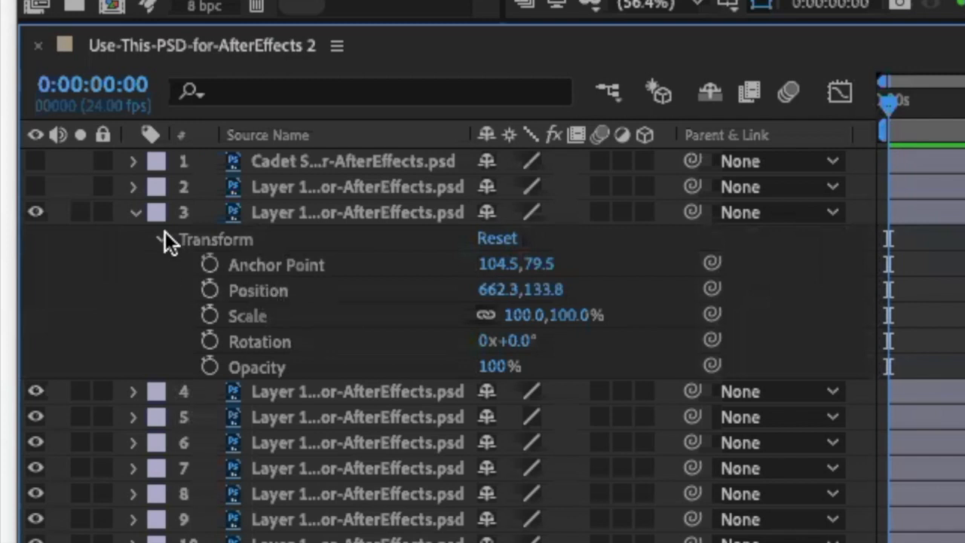
- Collapse the Transform properties of the layer 3 puzzle piece
{"action": "left_click", "coordinate": [136, 214]}
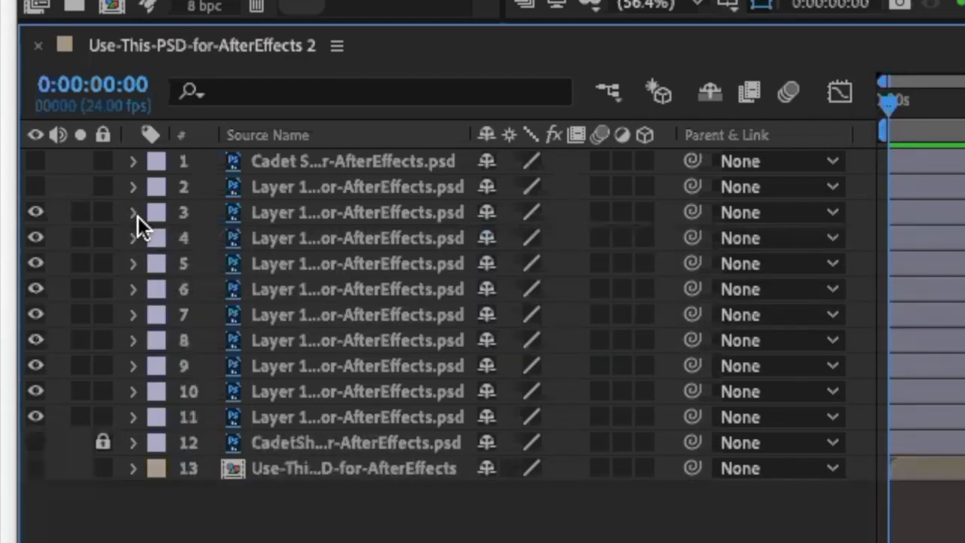
{"action": "left_click", "coordinate": [136, 215]}
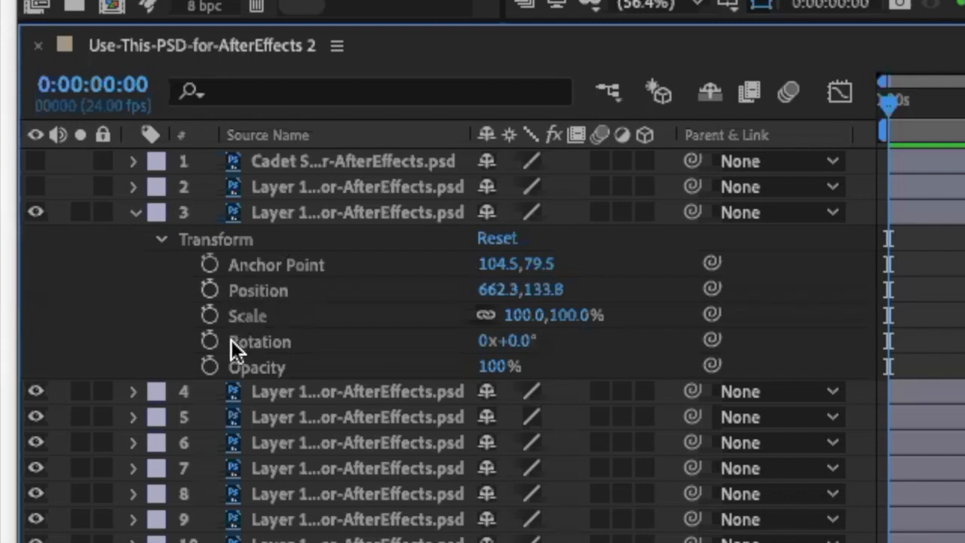
{"action": "left_click", "coordinate": [163, 240]}
{"action": "left_click", "coordinate": [135, 212]}
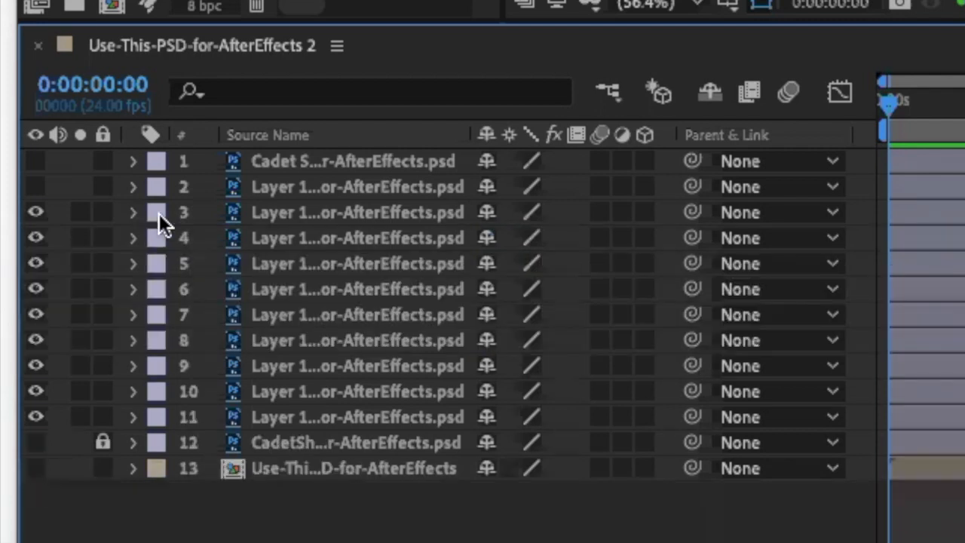
- Show only the Position property for each puzzle piece on layers 3 through 11
{"action": "left_click", "coordinate": [379, 217]}
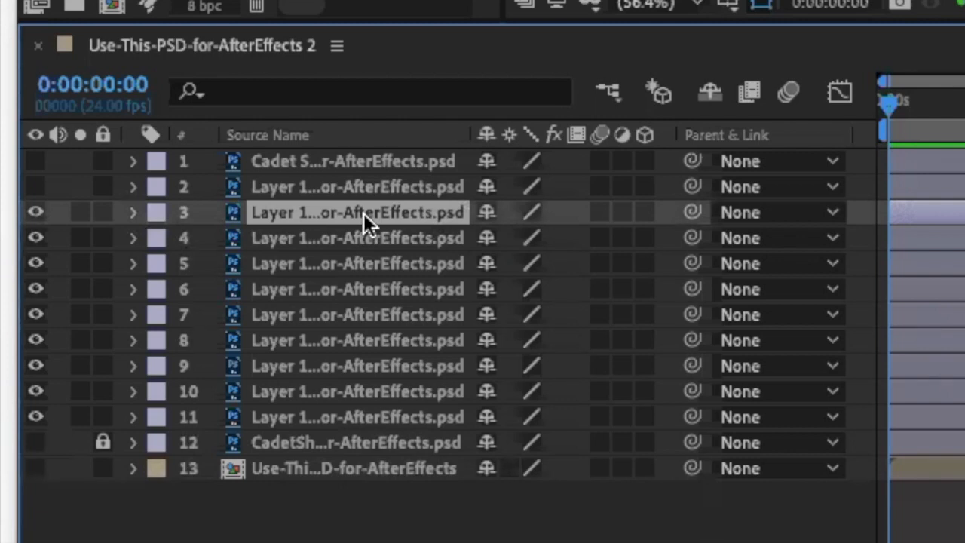
{"action": "key", "text": "p"}
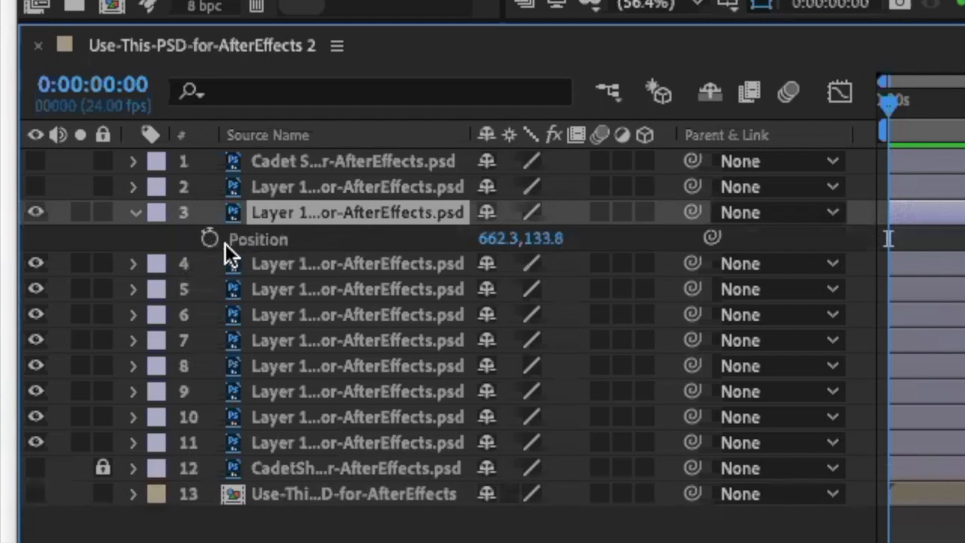
{"action": "left_click", "coordinate": [349, 265]}
{"action": "key", "text": "p"}
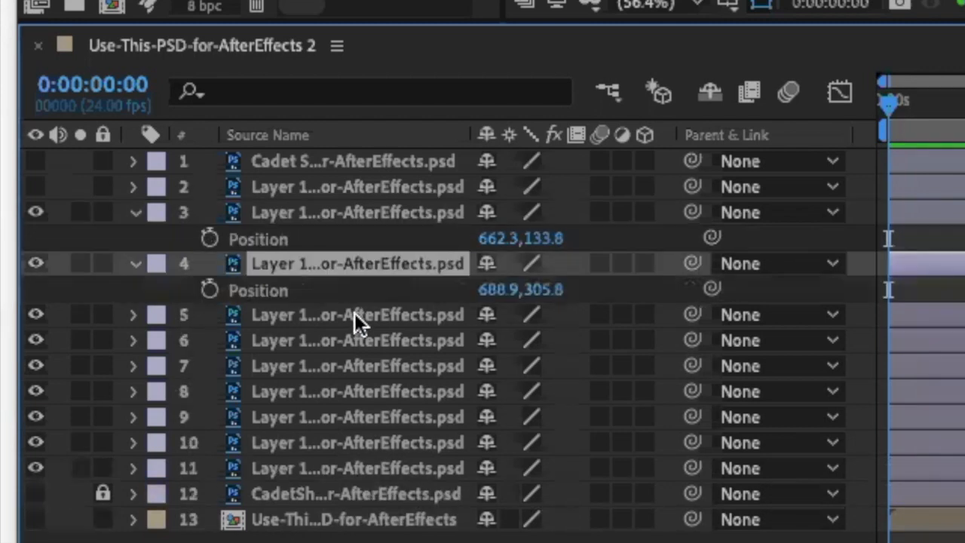
{"action": "left_click", "coordinate": [354, 315]}
{"action": "key", "text": "p"}
{"action": "left_click", "coordinate": [379, 370]}
{"action": "key", "text": "p"}
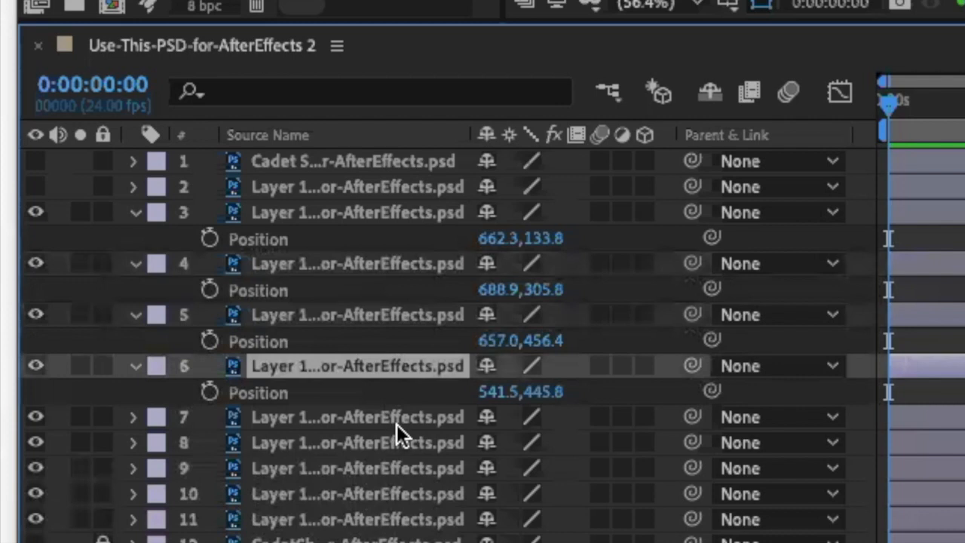
{"action": "left_click", "coordinate": [404, 419]}
{"action": "key", "text": "p"}
{"action": "left_click", "coordinate": [396, 469]}
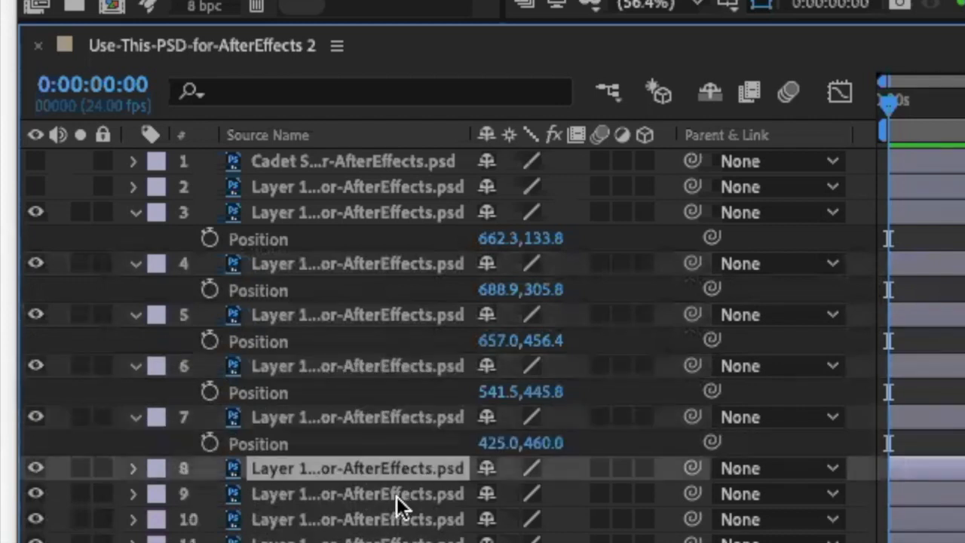
{"action": "key", "text": "p"}
{"action": "left_click", "coordinate": [399, 520]}
{"action": "key", "text": "p"}
{"action": "scroll", "coordinate": [385, 509], "scroll_direction": "down", "scroll_amount": 2}
{"action": "left_click", "coordinate": [378, 496]}
{"action": "key", "text": "p"}
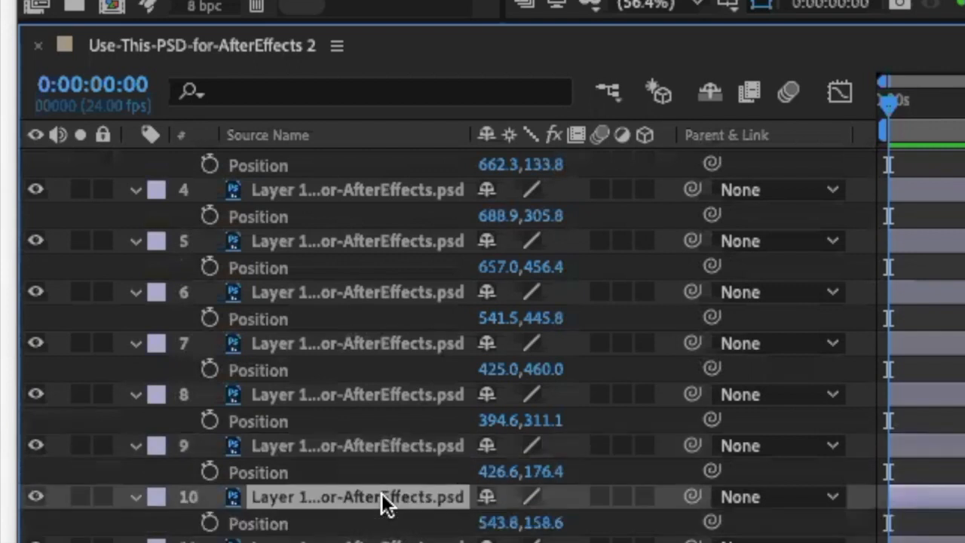
{"action": "scroll", "coordinate": [373, 512], "scroll_direction": "down", "scroll_amount": 1}
{"action": "left_click", "coordinate": [368, 519]}
{"action": "key", "text": "p"}
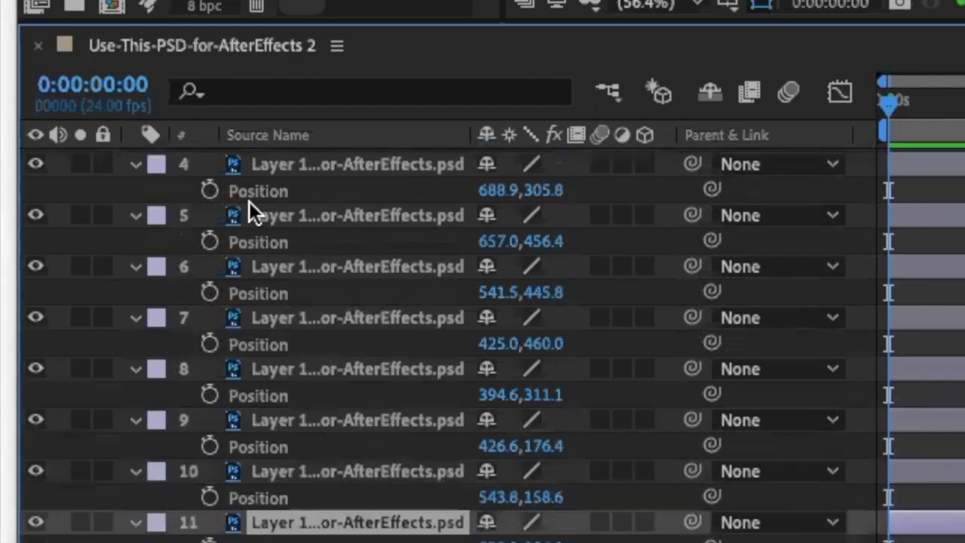
{"action": "scroll", "coordinate": [319, 252], "scroll_direction": "up", "scroll_amount": 1}
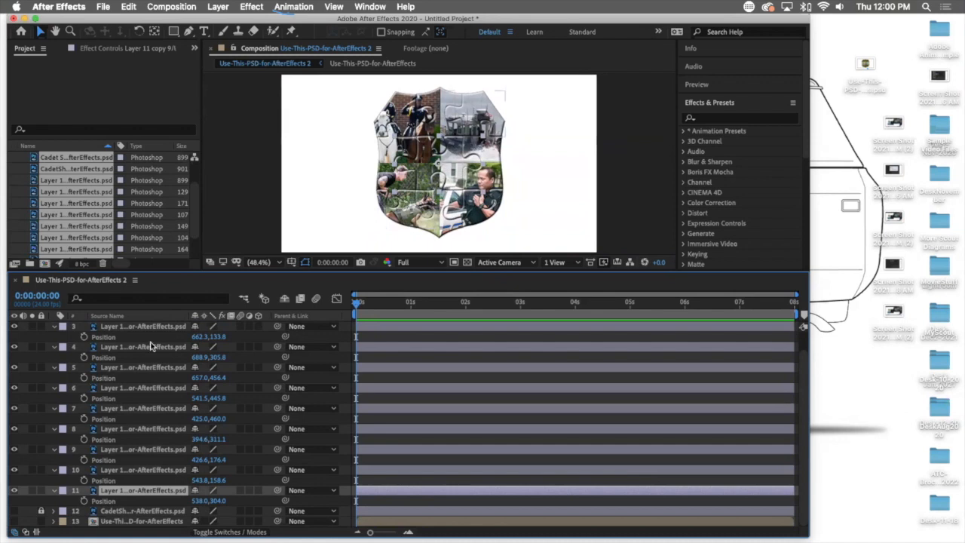
- Turn on Position keyframing at 0:00:00:00 for all puzzle pieces on layers 3 through 11
{"action": "left_click", "coordinate": [84, 336]}
{"action": "left_click", "coordinate": [84, 356]}
{"action": "left_click", "coordinate": [84, 377]}
{"action": "left_click", "coordinate": [84, 397]}
{"action": "left_click", "coordinate": [84, 418]}
{"action": "left_click", "coordinate": [84, 439]}
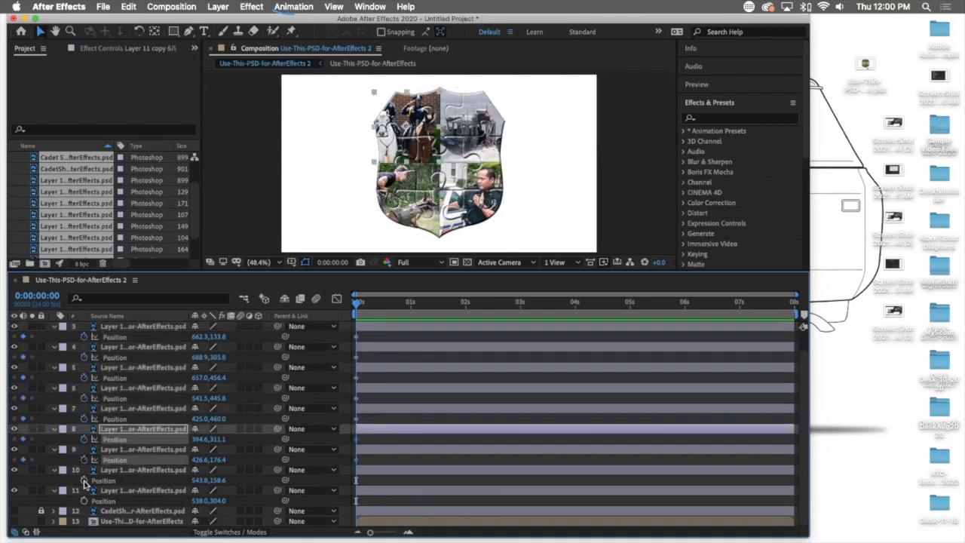
{"action": "left_click", "coordinate": [84, 459]}
{"action": "left_click", "coordinate": [84, 479]}
{"action": "left_click", "coordinate": [83, 501]}
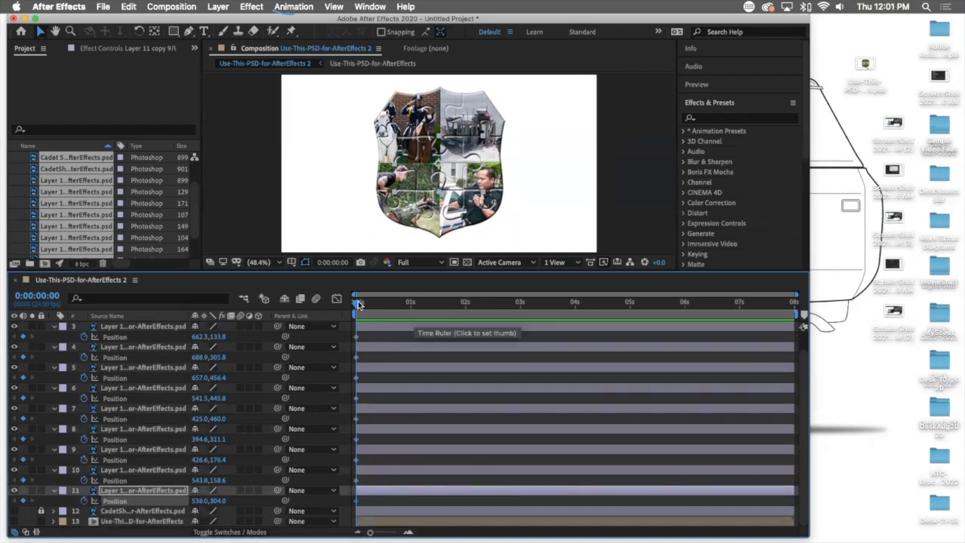
- Add a Position keyframe at 0:00:02:23 to every puzzle piece on layers 3 through 11
{"action": "left_click_drag", "start_coordinate": [356, 303], "coordinate": [519, 306]}
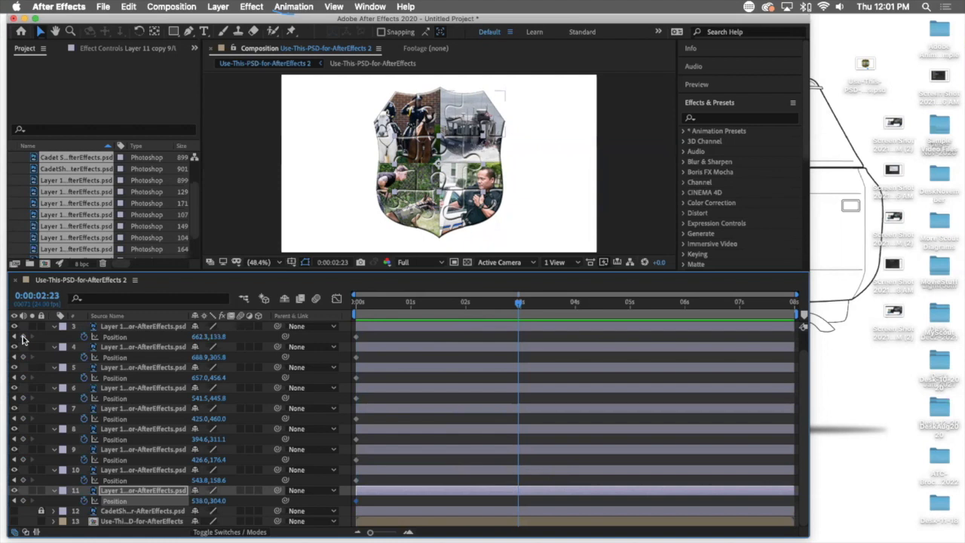
{"action": "left_click", "coordinate": [22, 336]}
{"action": "left_click", "coordinate": [22, 356]}
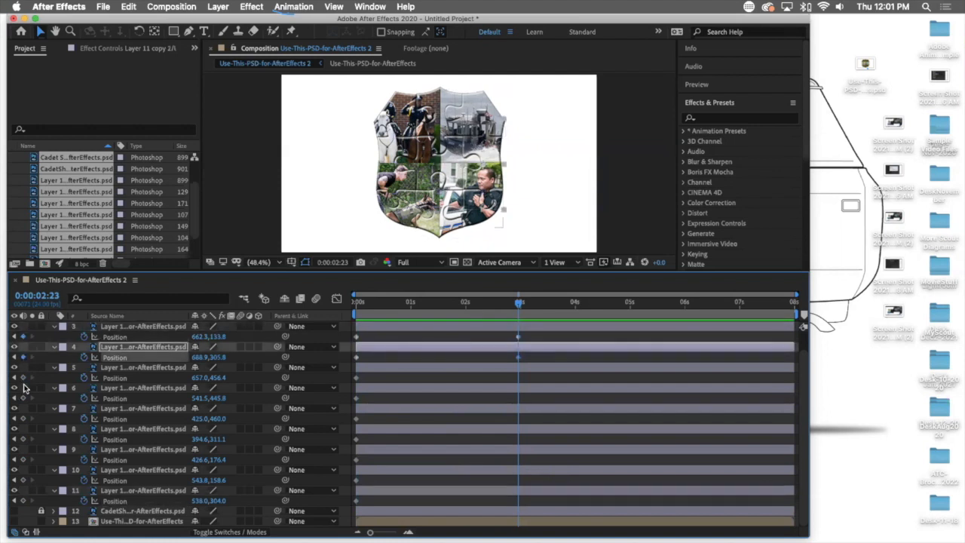
{"action": "left_click", "coordinate": [22, 377]}
{"action": "left_click", "coordinate": [23, 397]}
{"action": "left_click", "coordinate": [23, 419]}
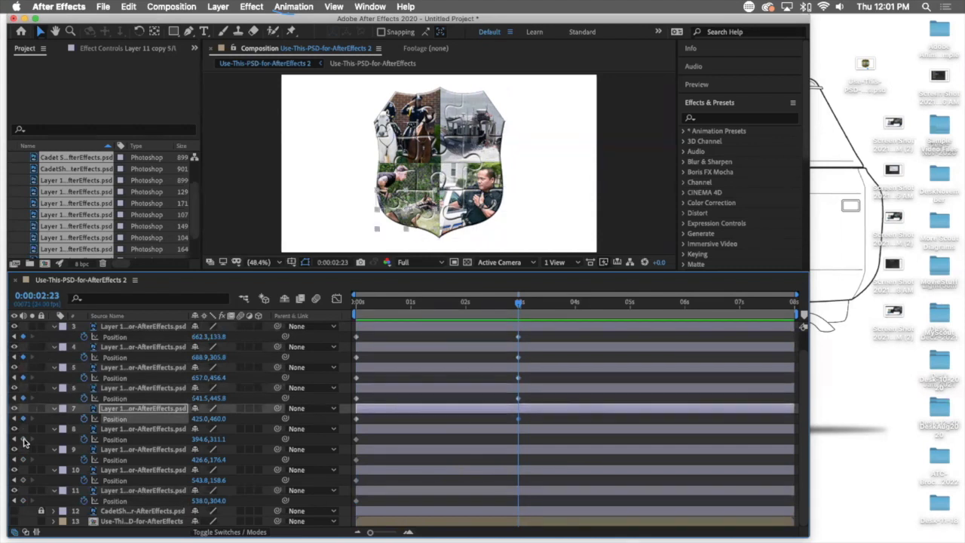
{"action": "left_click", "coordinate": [22, 438]}
{"action": "left_click", "coordinate": [23, 459]}
{"action": "left_click", "coordinate": [23, 479]}
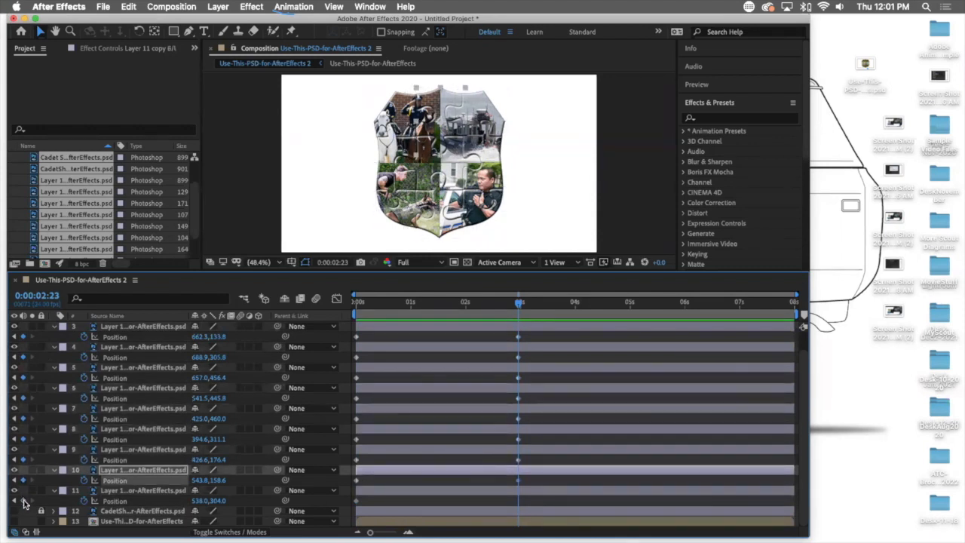
{"action": "left_click", "coordinate": [22, 501]}
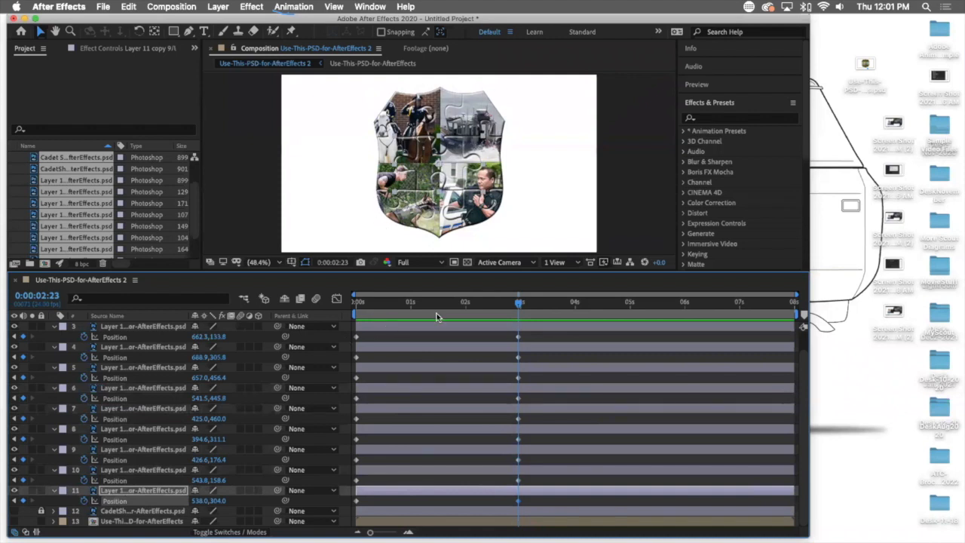
- Set the composition view magnification to 25% and return the current time to 0:00:00:00
{"action": "left_click", "coordinate": [357, 303]}
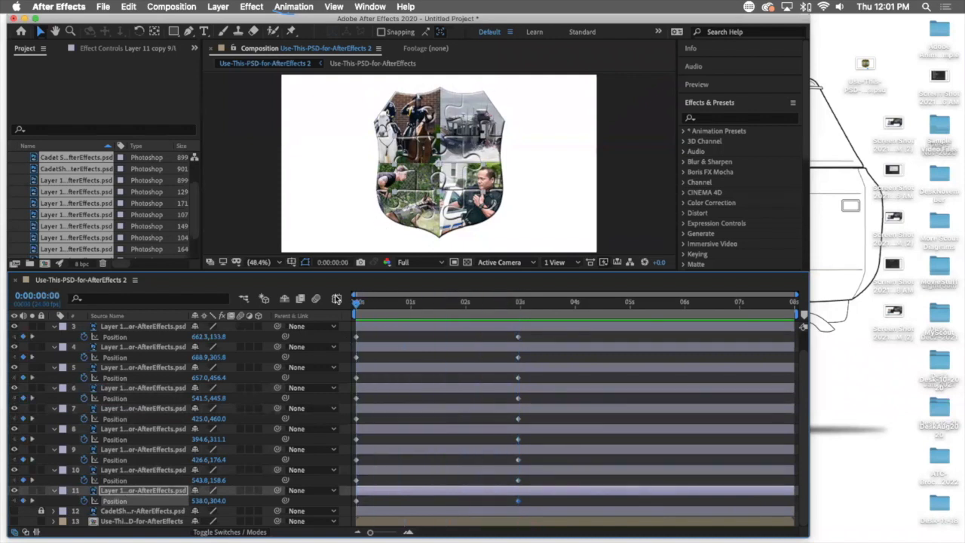
{"action": "left_click", "coordinate": [519, 302]}
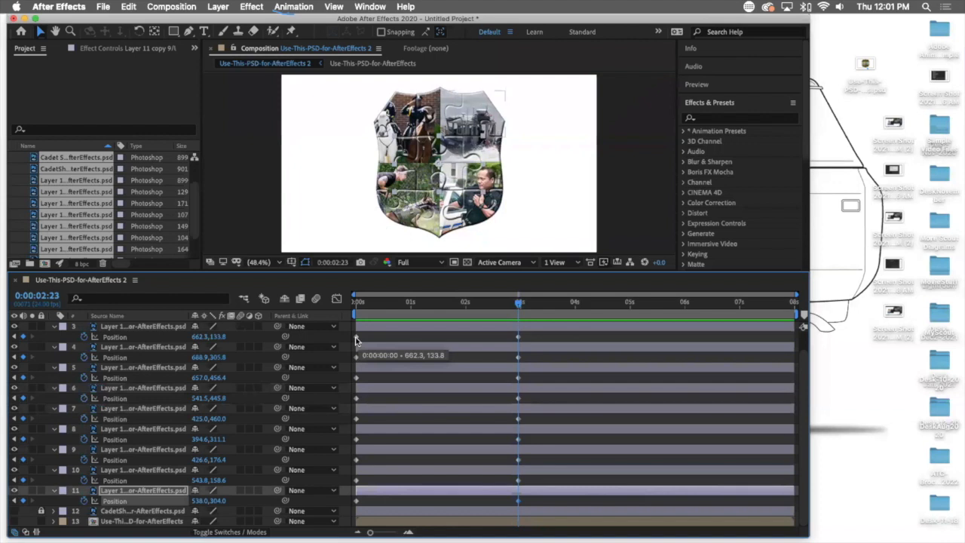
{"action": "left_click", "coordinate": [357, 340]}
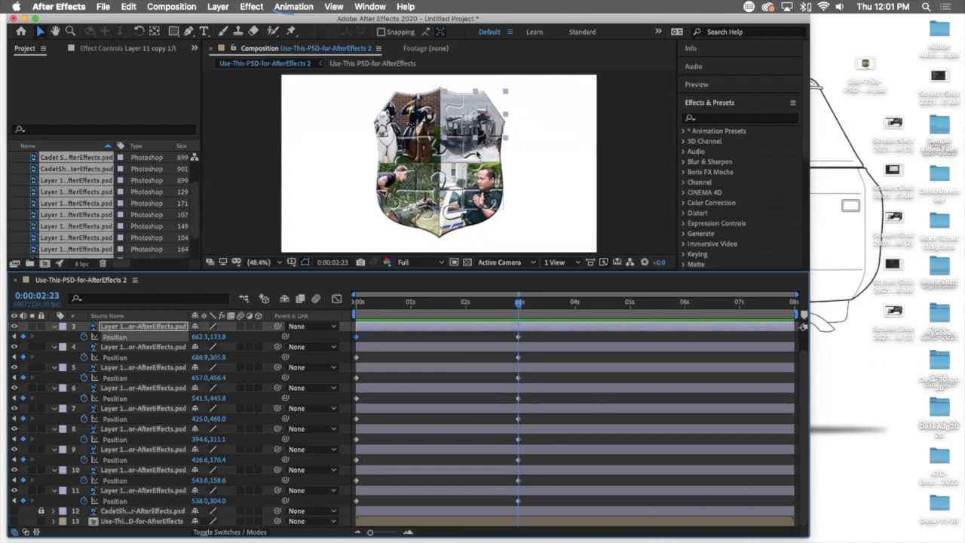
{"action": "left_click", "coordinate": [278, 262]}
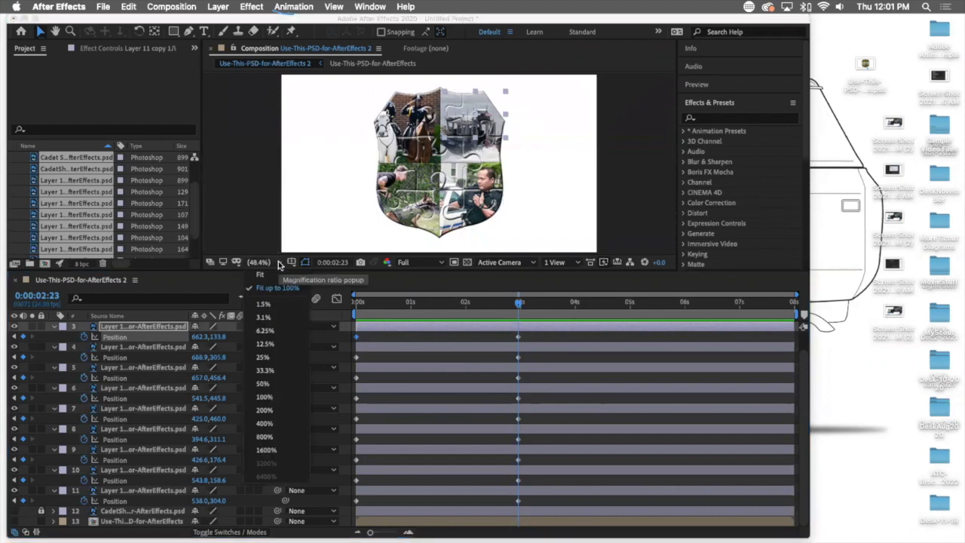
{"action": "left_click", "coordinate": [265, 356]}
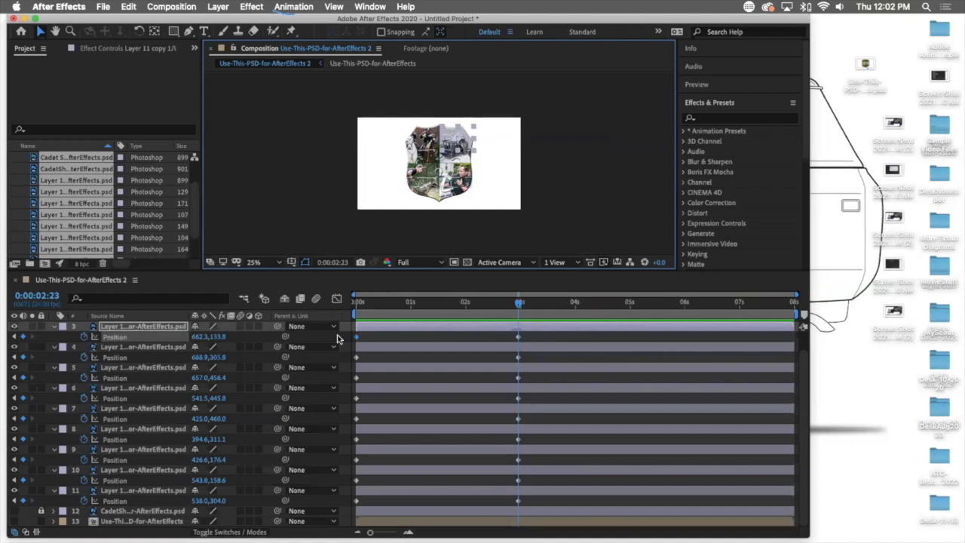
{"action": "left_click_drag", "start_coordinate": [519, 304], "coordinate": [334, 300]}
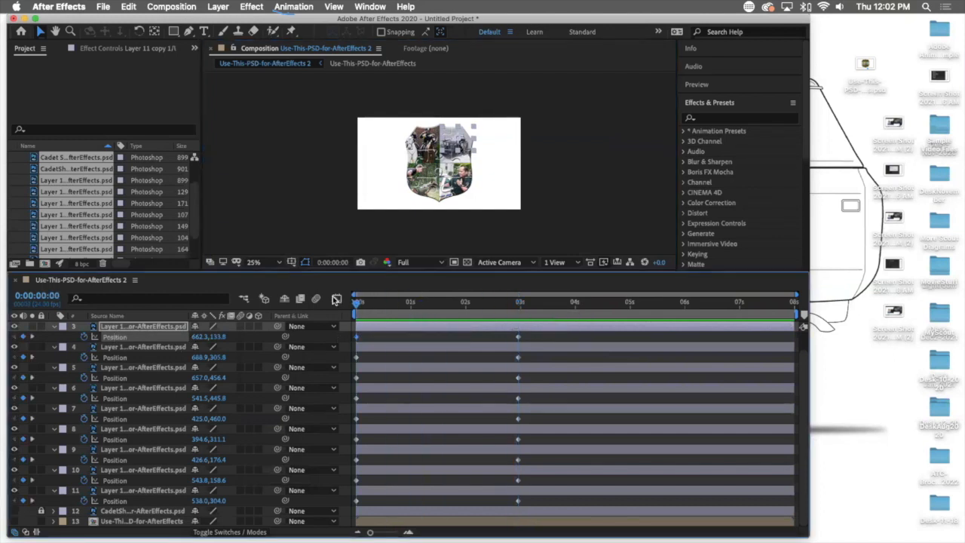
- Move the layer 3 puzzle piece beyond the frame's upper-right corner at 0:00:00:00, to about 1382, -234, and preview its motion
{"action": "left_click_drag", "start_coordinate": [462, 135], "coordinate": [575, 84]}
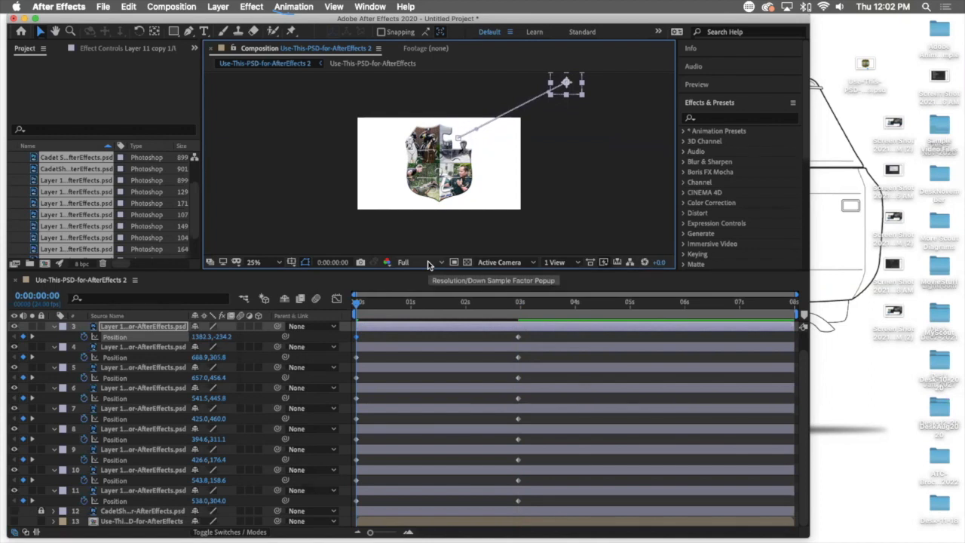
{"action": "key", "text": "."}
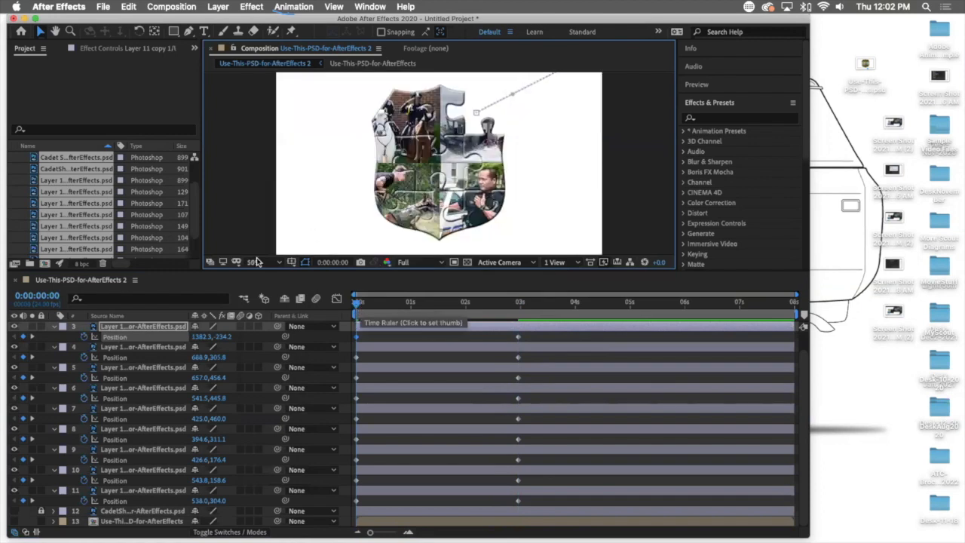
{"action": "left_click", "coordinate": [279, 263]}
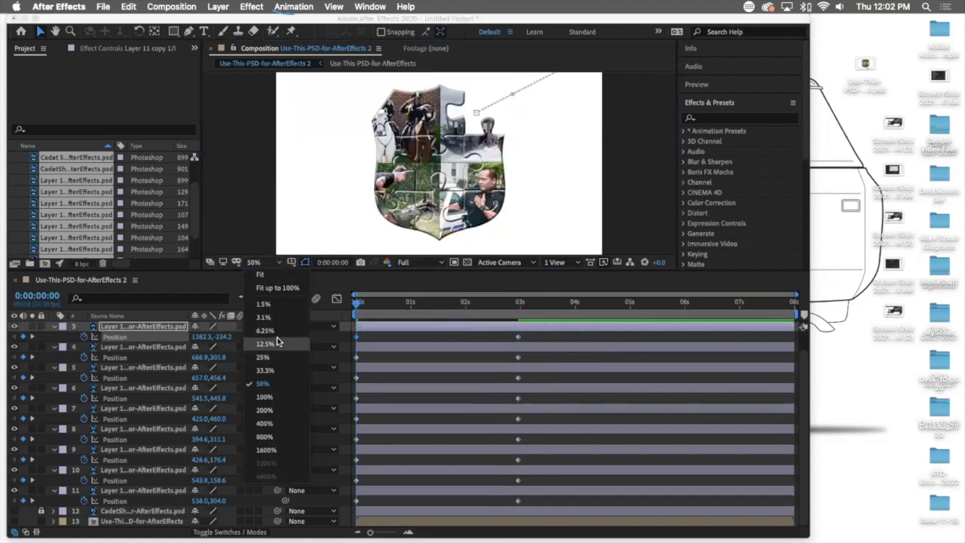
{"action": "left_click", "coordinate": [275, 355]}
{"action": "mouse_move", "coordinate": [373, 303]}
{"action": "left_mouse_down"}
{"action": "mouse_move", "coordinate": [515, 307]}
{"action": "mouse_move", "coordinate": [406, 315]}
{"action": "mouse_move", "coordinate": [517, 310]}
{"action": "mouse_move", "coordinate": [446, 315]}
{"action": "mouse_move", "coordinate": [407, 306]}
{"action": "mouse_move", "coordinate": [517, 306]}
{"action": "mouse_move", "coordinate": [360, 301]}
{"action": "left_mouse_up"}
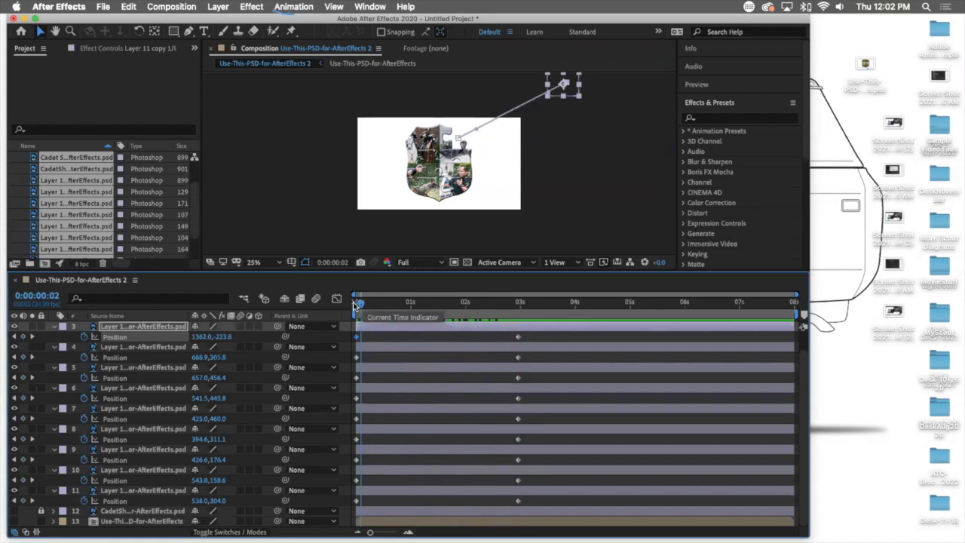
{"action": "left_click", "coordinate": [352, 304]}
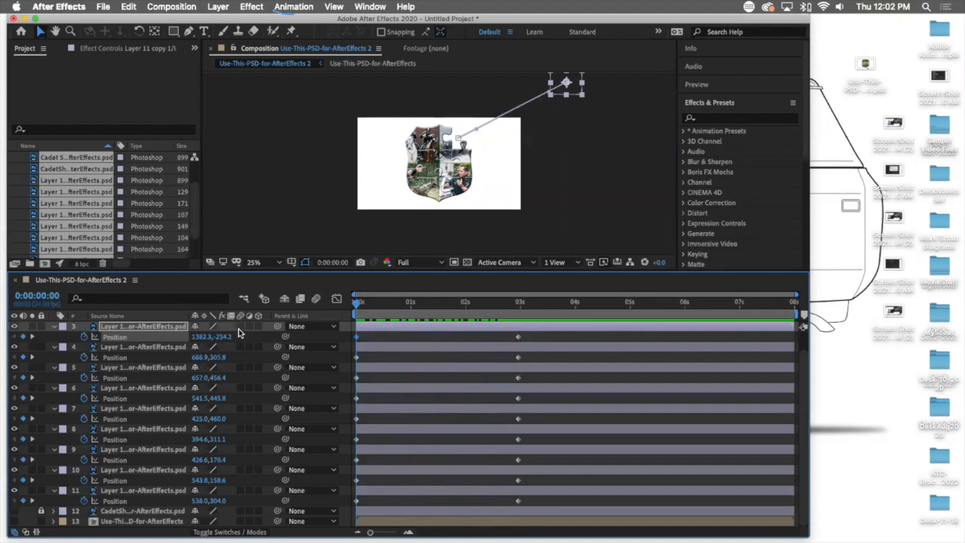
{"action": "mouse_move", "coordinate": [355, 303]}
{"action": "left_mouse_down"}
{"action": "mouse_move", "coordinate": [411, 305]}
{"action": "mouse_move", "coordinate": [346, 307]}
{"action": "left_mouse_up"}
- Undo the last move of the layer 3 puzzle piece
{"action": "scroll", "coordinate": [153, 339], "scroll_direction": "up", "scroll_amount": 2}
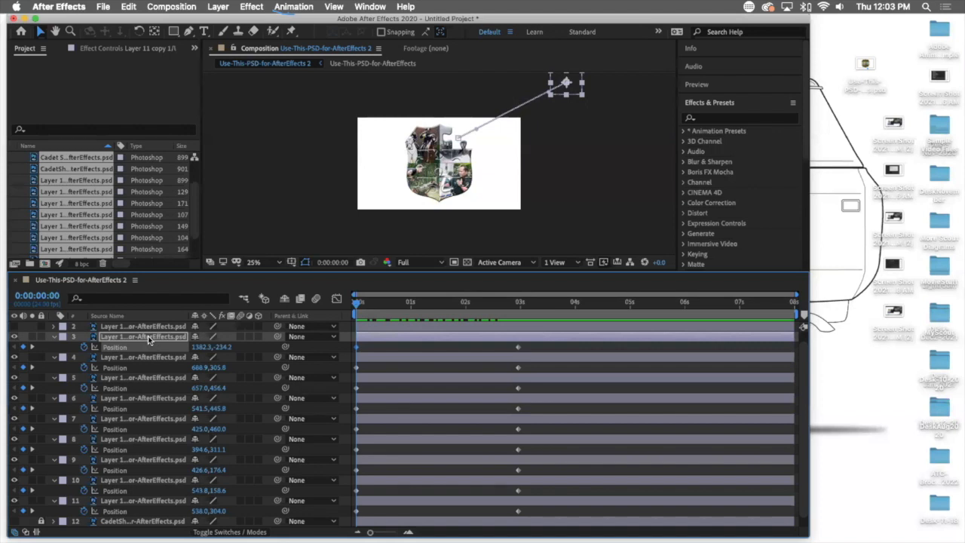
{"action": "left_click", "coordinate": [139, 336]}
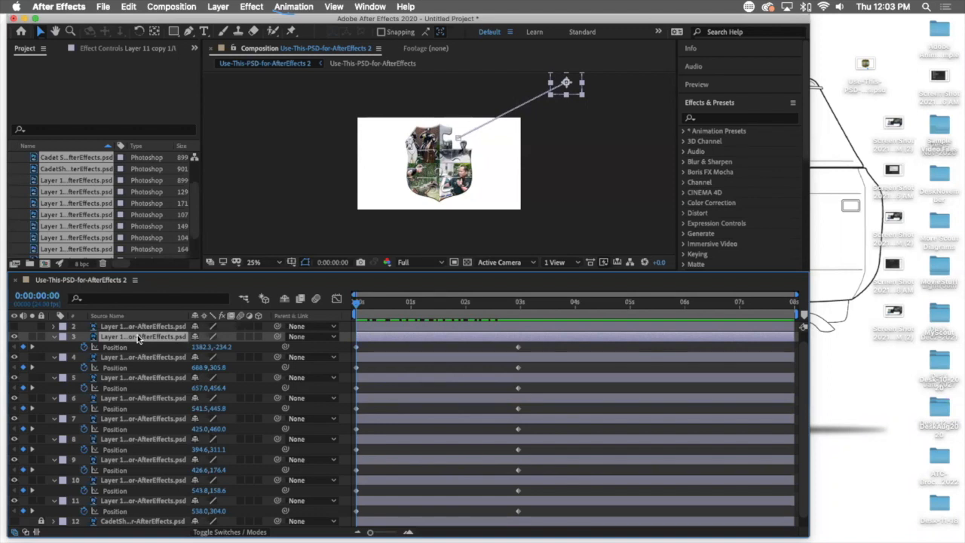
{"action": "key", "text": "super+z"}
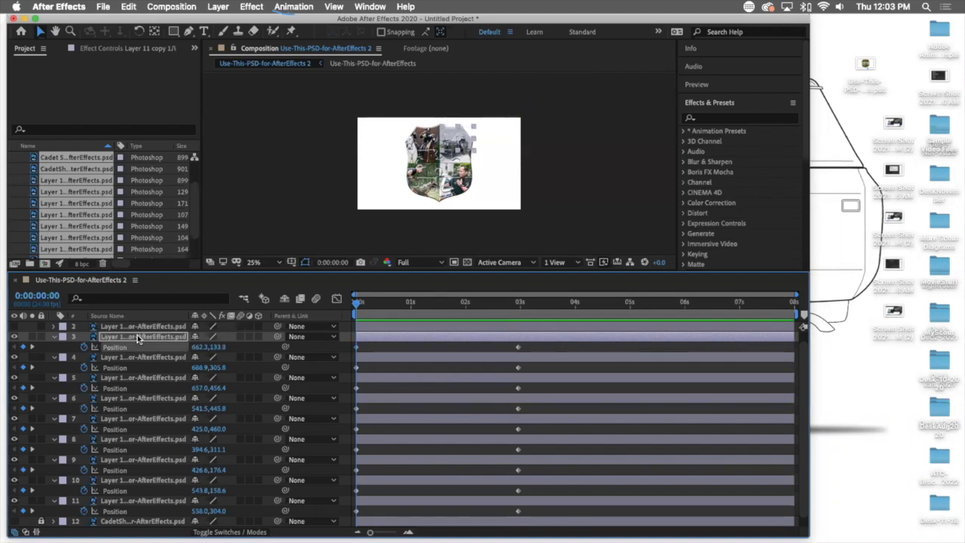
- Show the Scale property of each puzzle piece on layers 3 through 11
{"action": "left_click", "coordinate": [125, 339]}
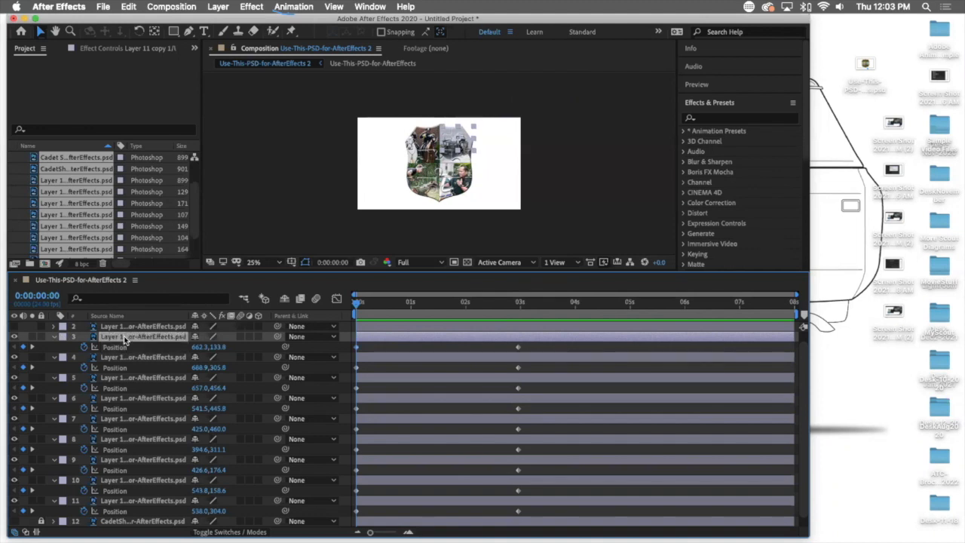
{"action": "key", "text": "s"}
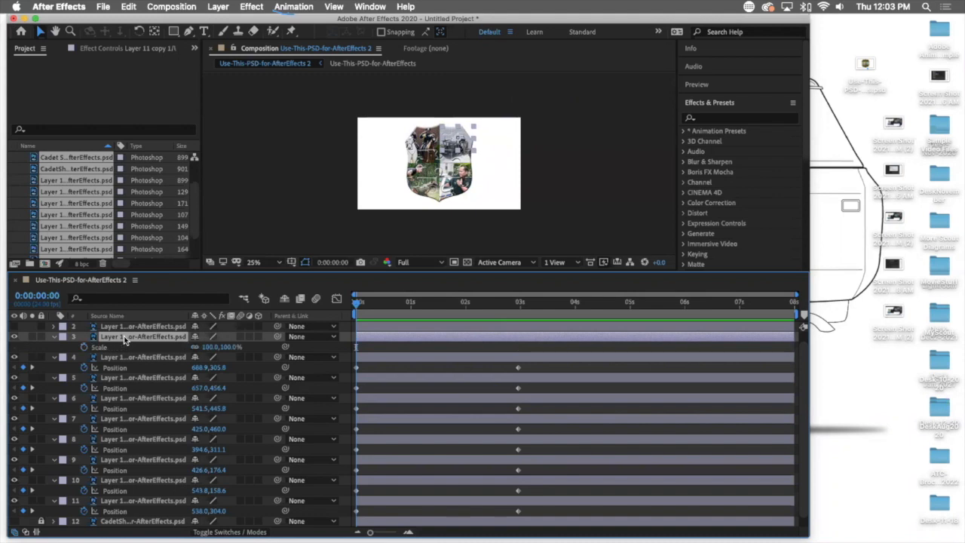
{"action": "left_click", "coordinate": [135, 359]}
{"action": "key", "text": "s"}
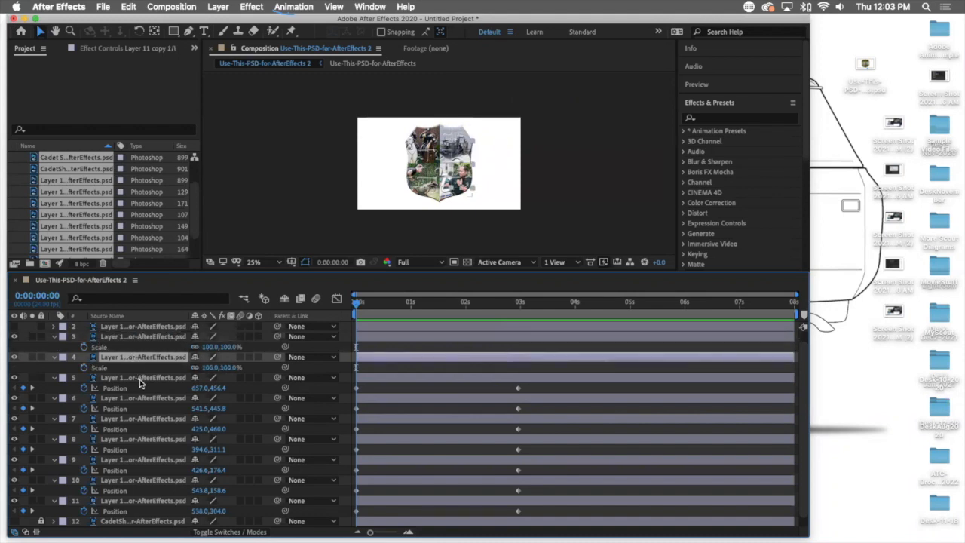
{"action": "left_click", "coordinate": [140, 377]}
{"action": "key", "text": "s"}
{"action": "left_click", "coordinate": [150, 398]}
{"action": "key", "text": "s"}
{"action": "left_click", "coordinate": [149, 419]}
{"action": "key", "text": "s"}
{"action": "left_click", "coordinate": [147, 439]}
{"action": "key", "text": "s"}
{"action": "left_click", "coordinate": [148, 460]}
{"action": "key", "text": "s"}
{"action": "left_click", "coordinate": [149, 481]}
{"action": "key", "text": "s"}
{"action": "left_click", "coordinate": [140, 499]}
{"action": "key", "text": "s"}
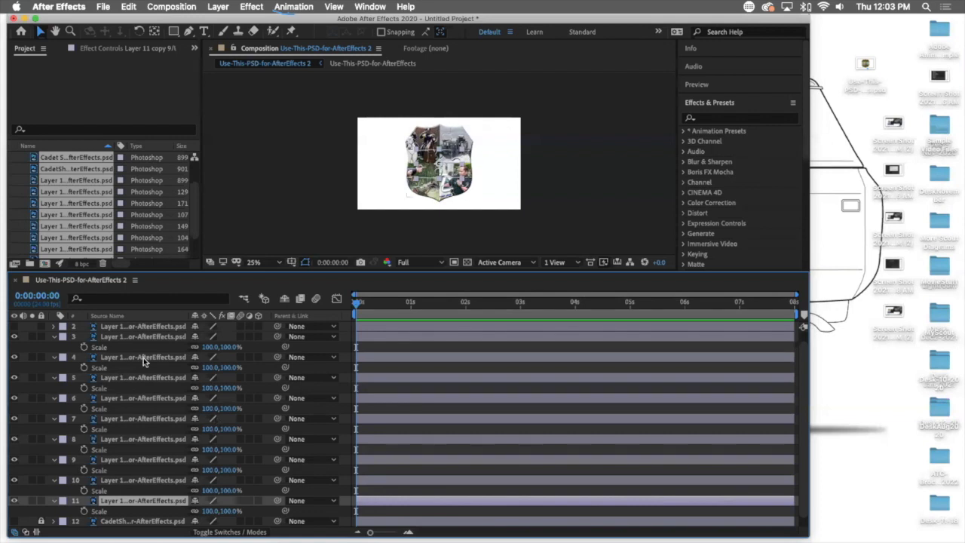
- Turn on Scale animation at 0:00:00:00 for every puzzle piece on layers 3 through 11
{"action": "left_click", "coordinate": [83, 346]}
{"action": "left_click", "coordinate": [83, 367]}
{"action": "left_click", "coordinate": [84, 387]}
{"action": "left_click", "coordinate": [84, 408]}
{"action": "left_click", "coordinate": [84, 428]}
{"action": "left_click", "coordinate": [84, 448]}
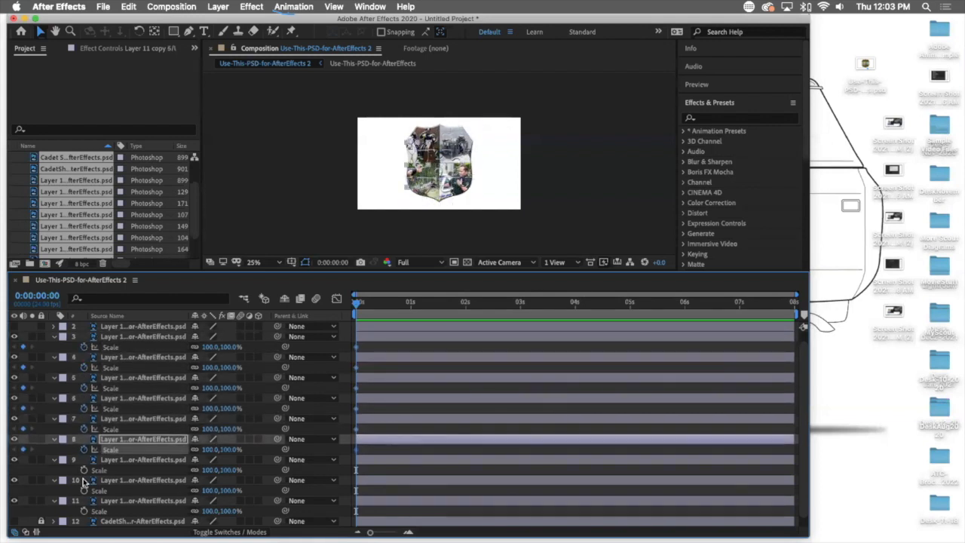
{"action": "left_click", "coordinate": [84, 469]}
{"action": "left_click", "coordinate": [84, 490]}
{"action": "left_click", "coordinate": [84, 511]}
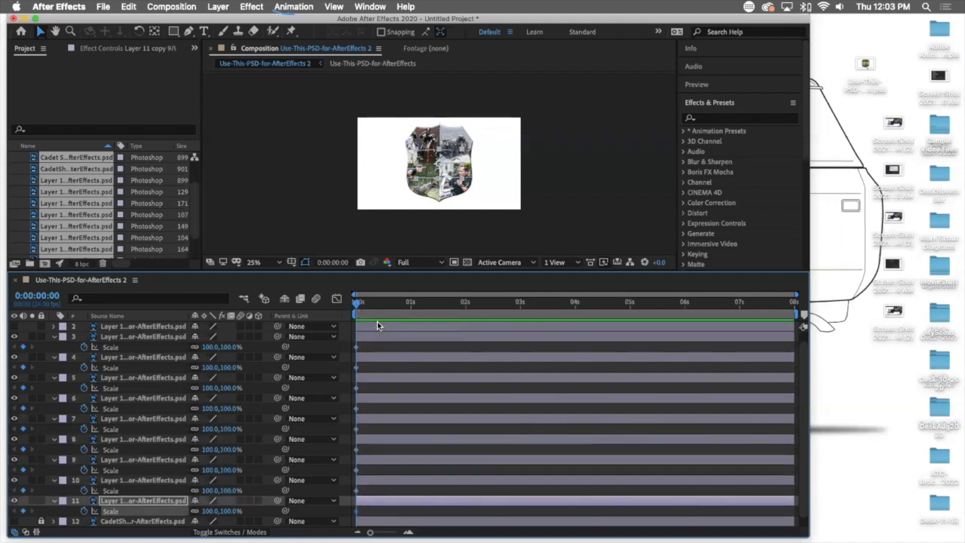
{"action": "scroll", "coordinate": [377, 322], "scroll_direction": "up", "scroll_amount": 1}
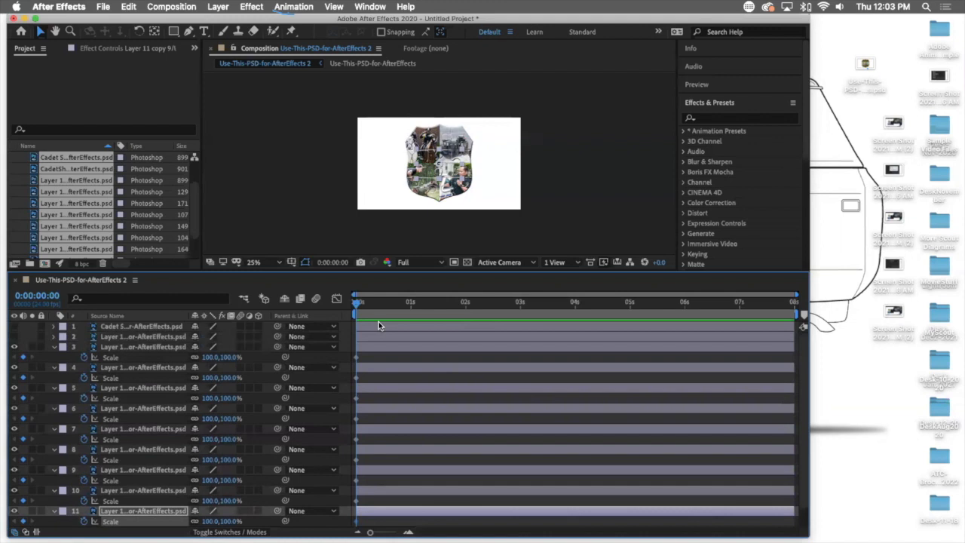
{"action": "scroll", "coordinate": [379, 321], "scroll_direction": "down", "scroll_amount": 1}
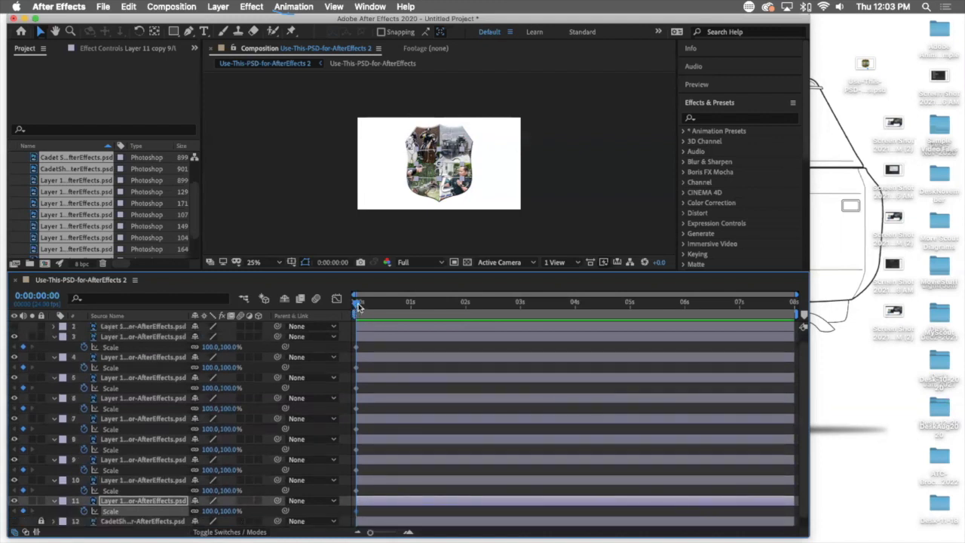
- Expand layer 3's transform properties and align the current time with its second Position keyframe at 0:00:02:23
{"action": "left_click", "coordinate": [401, 303]}
{"action": "left_click_drag", "start_coordinate": [435, 313], "coordinate": [521, 303]}
{"action": "scroll", "coordinate": [541, 342], "scroll_direction": "up", "scroll_amount": 1}
{"action": "scroll", "coordinate": [533, 309], "scroll_direction": "down", "scroll_amount": 1}
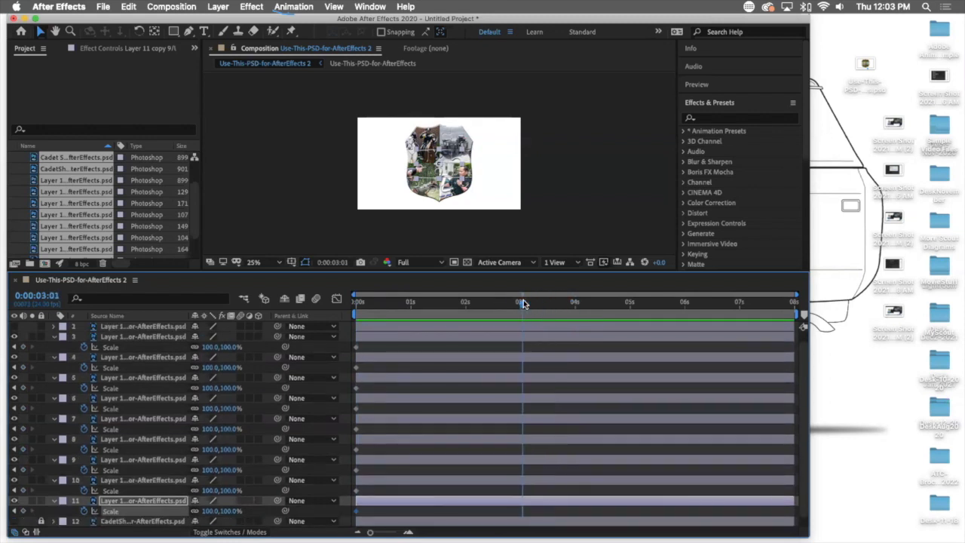
{"action": "left_click", "coordinate": [53, 336]}
{"action": "left_click", "coordinate": [53, 336]}
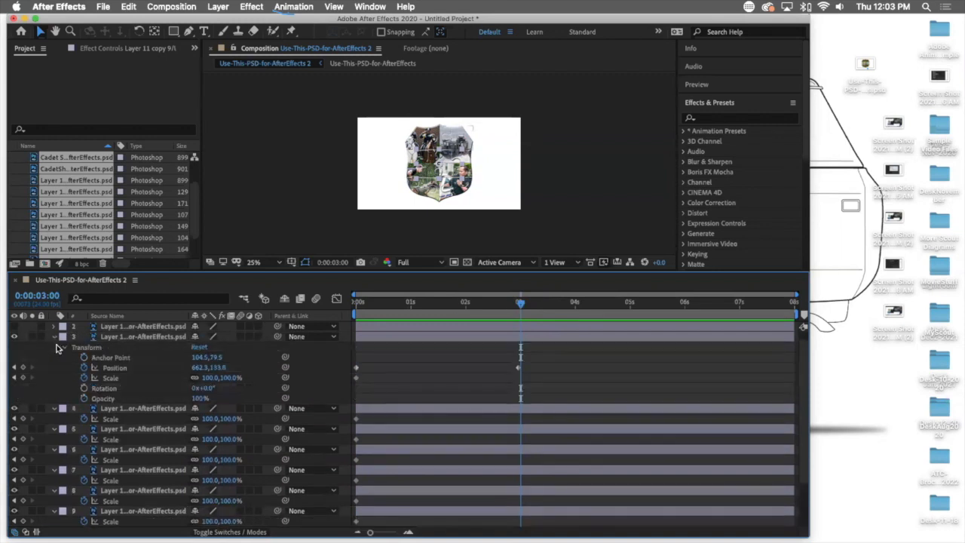
{"action": "left_click", "coordinate": [116, 368]}
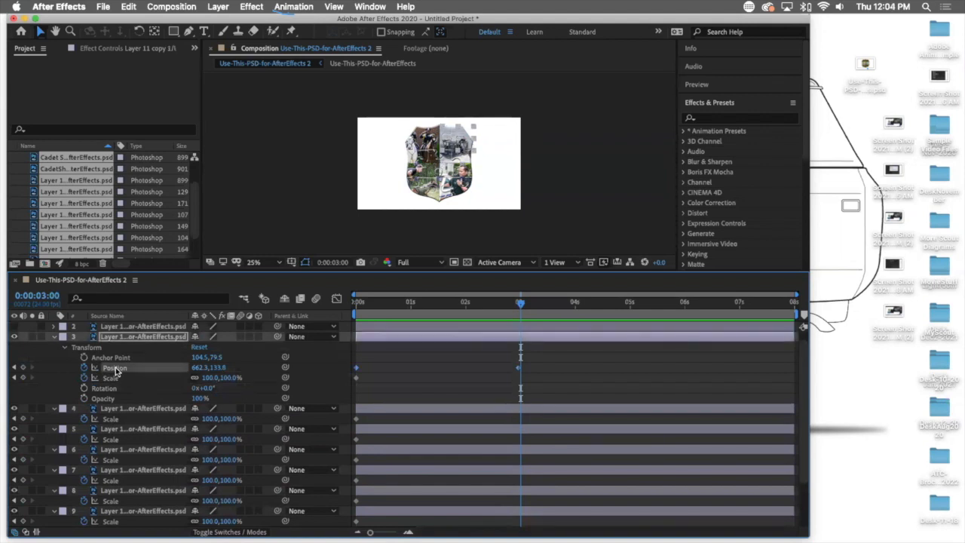
{"action": "left_click_drag", "start_coordinate": [520, 303], "coordinate": [518, 304]}
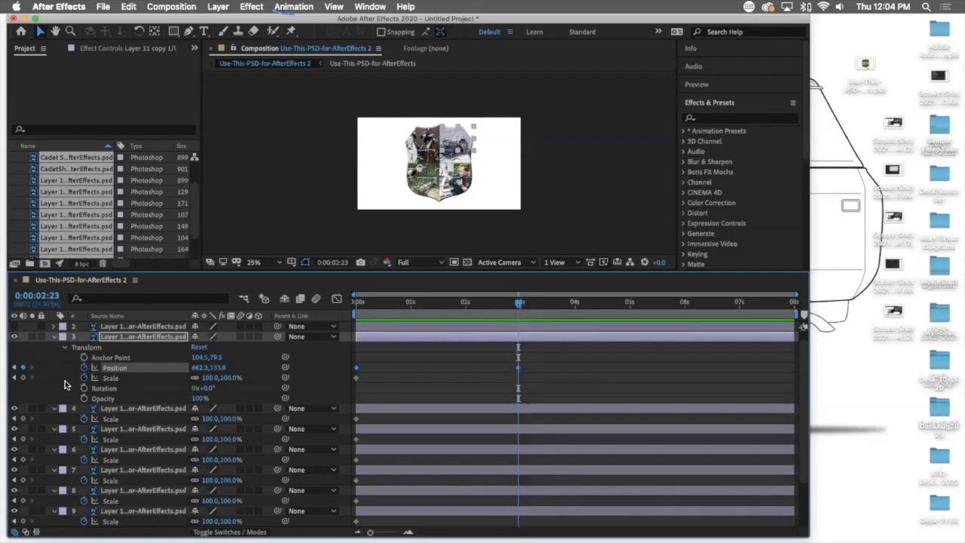
- Add a Scale keyframe at 0:00:02:23 to every puzzle piece on layers 3 through 11
{"action": "left_click", "coordinate": [22, 378]}
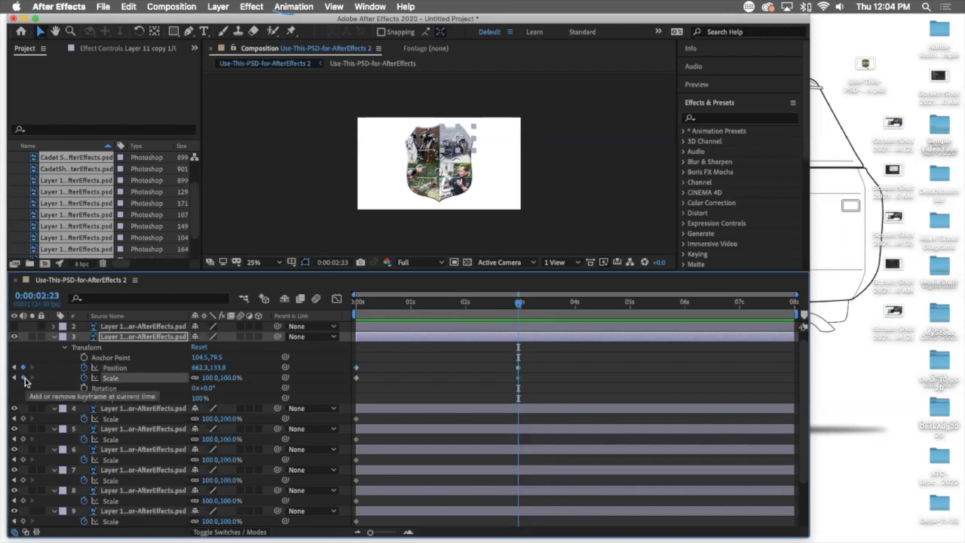
{"action": "scroll", "coordinate": [53, 388], "scroll_direction": "down", "scroll_amount": 1}
{"action": "scroll", "coordinate": [53, 388], "scroll_direction": "down", "scroll_amount": 3}
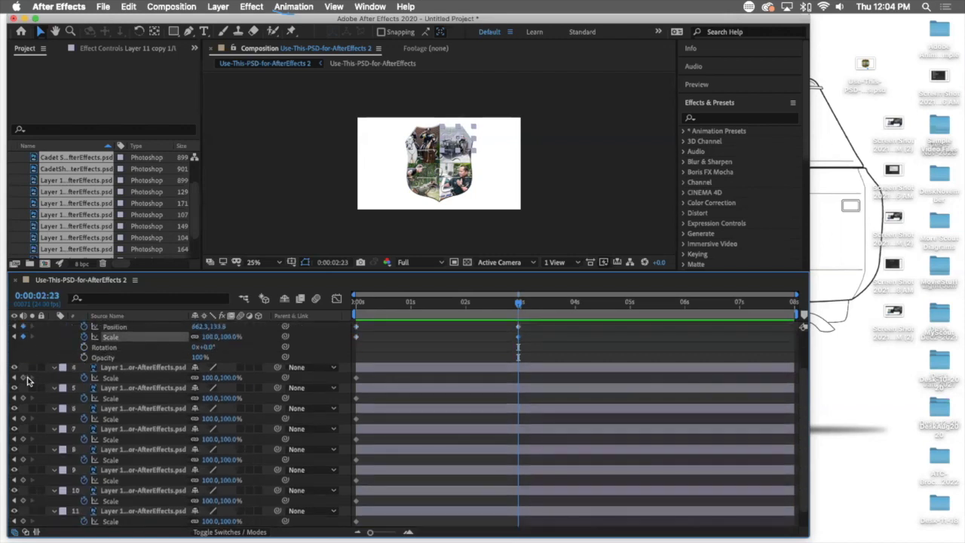
{"action": "left_click", "coordinate": [22, 377]}
{"action": "left_click", "coordinate": [23, 398]}
{"action": "left_click", "coordinate": [22, 418]}
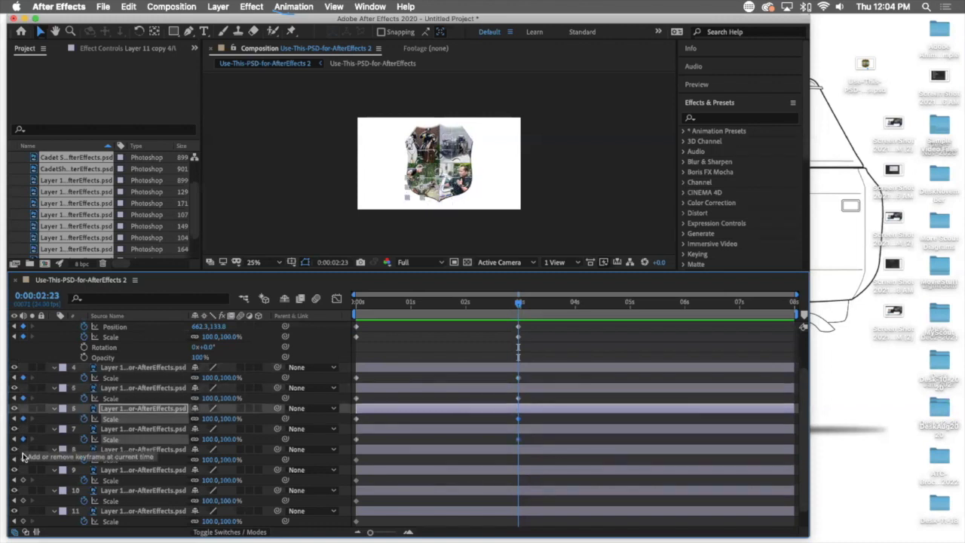
{"action": "left_click", "coordinate": [22, 439]}
{"action": "left_click", "coordinate": [23, 459]}
{"action": "left_click", "coordinate": [22, 479]}
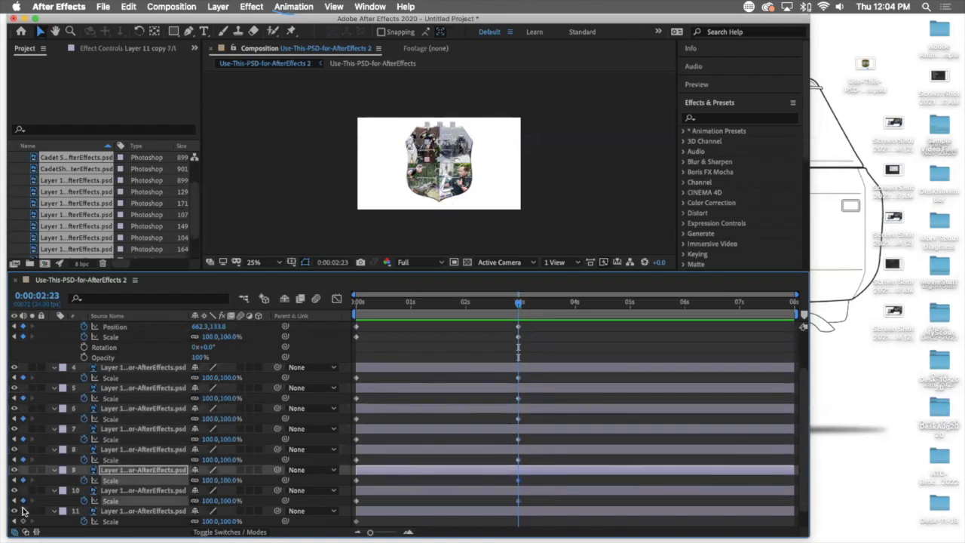
{"action": "left_click", "coordinate": [22, 500]}
{"action": "left_click", "coordinate": [22, 520]}
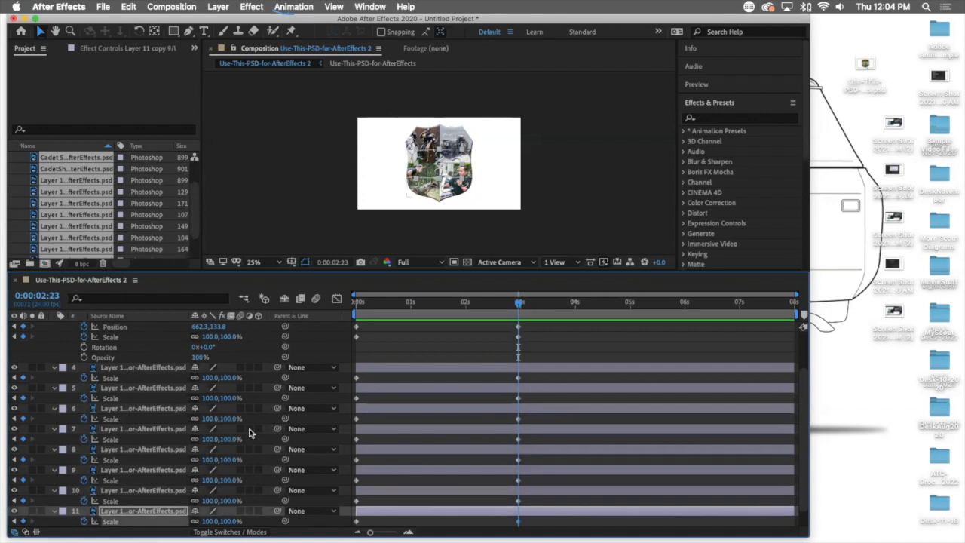
{"action": "scroll", "coordinate": [62, 352], "scroll_direction": "up", "scroll_amount": 2}
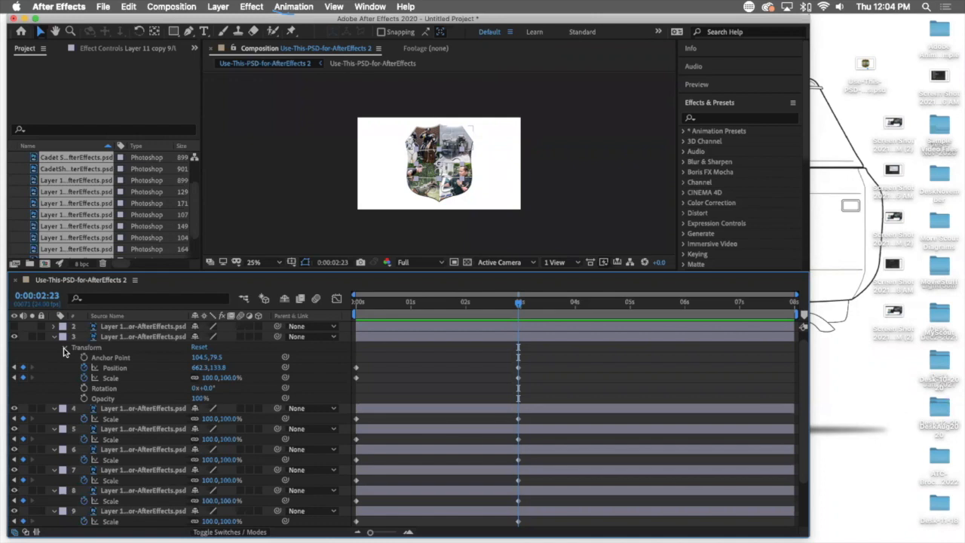
- Return the current time to 0:00:00:00 and show the Rotation property of the puzzle pieces on layers 3 through 11
{"action": "left_click_drag", "start_coordinate": [519, 304], "coordinate": [355, 303]}
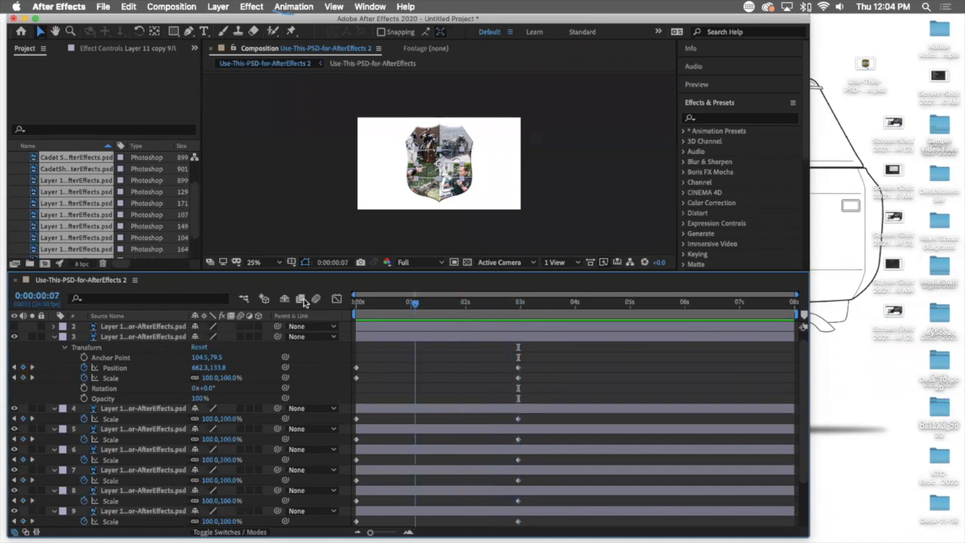
{"action": "left_click", "coordinate": [54, 337]}
{"action": "left_click", "coordinate": [107, 337]}
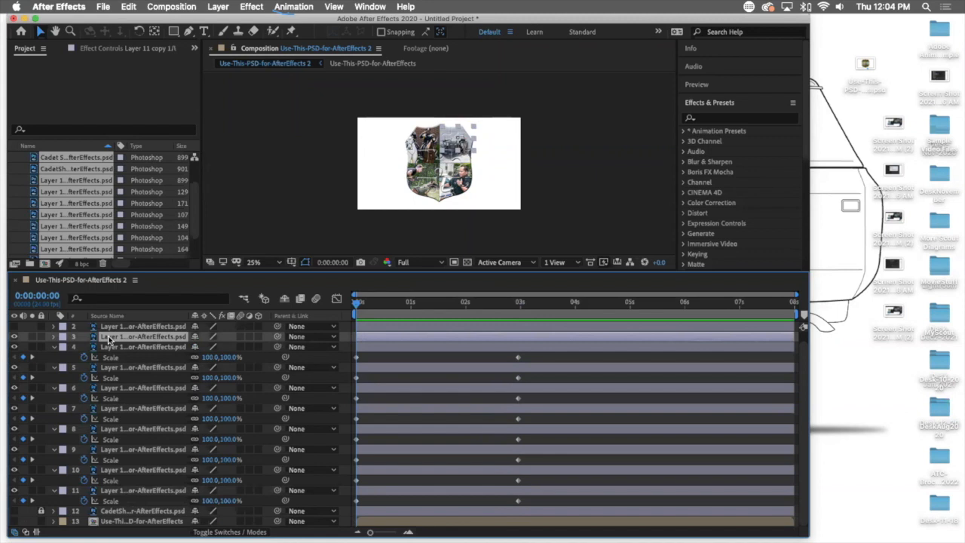
{"action": "key", "text": "r"}
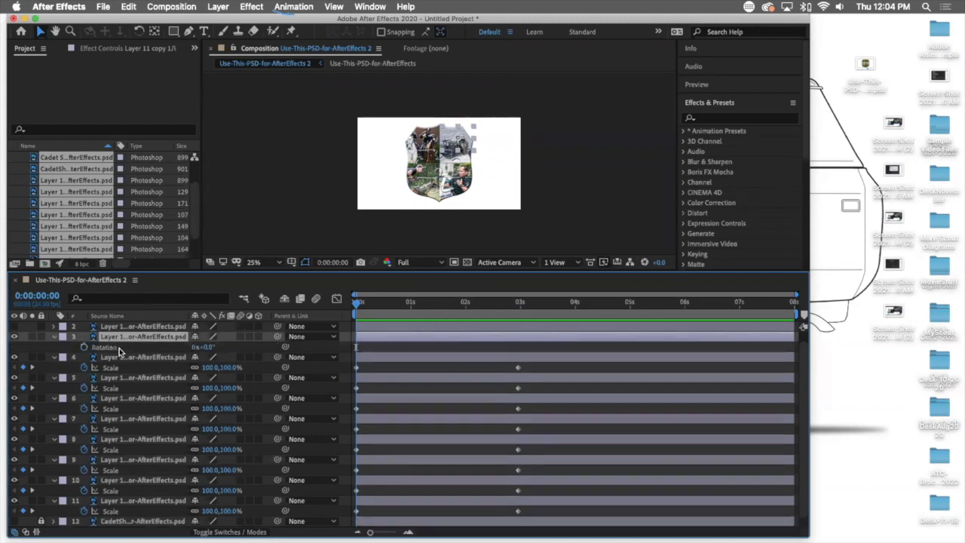
{"action": "left_click", "coordinate": [125, 357]}
{"action": "left_click", "coordinate": [124, 378]}
{"action": "key", "text": "r"}
{"action": "left_click", "coordinate": [131, 398]}
{"action": "key", "text": "r"}
{"action": "left_click", "coordinate": [134, 419]}
{"action": "key", "text": "r"}
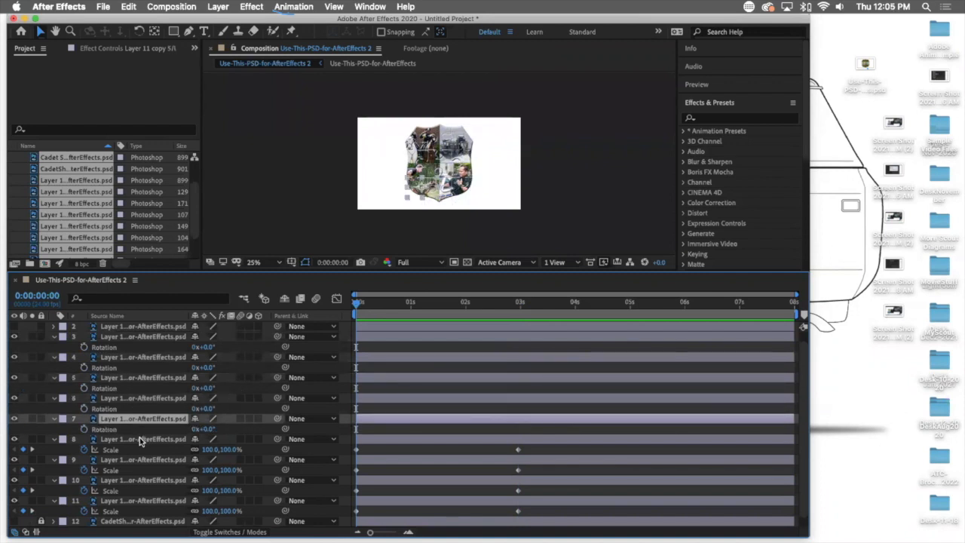
{"action": "left_click", "coordinate": [139, 439]}
{"action": "key", "text": "r"}
{"action": "left_click", "coordinate": [142, 460]}
{"action": "key", "text": "r"}
{"action": "left_click", "coordinate": [143, 481]}
{"action": "key", "text": "r"}
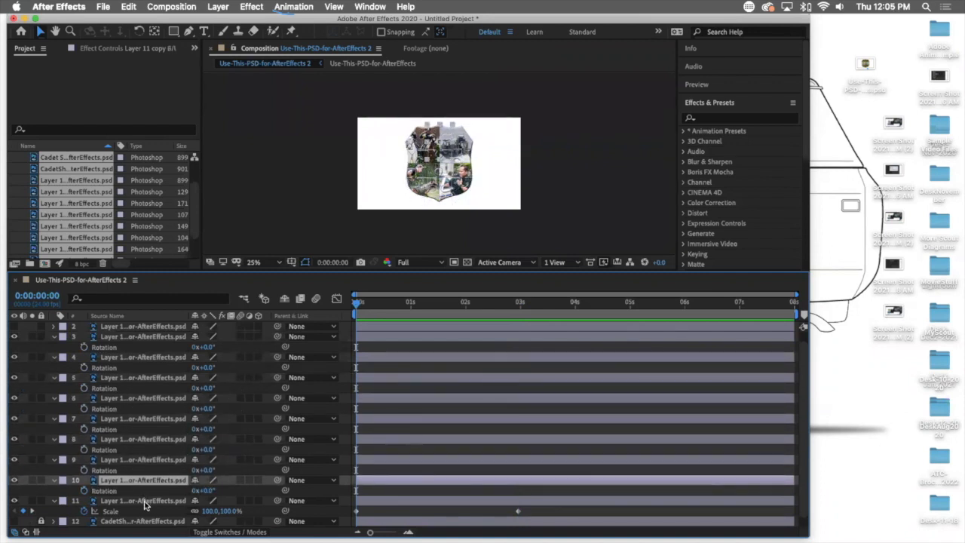
{"action": "left_click", "coordinate": [145, 500]}
{"action": "key", "text": "r"}
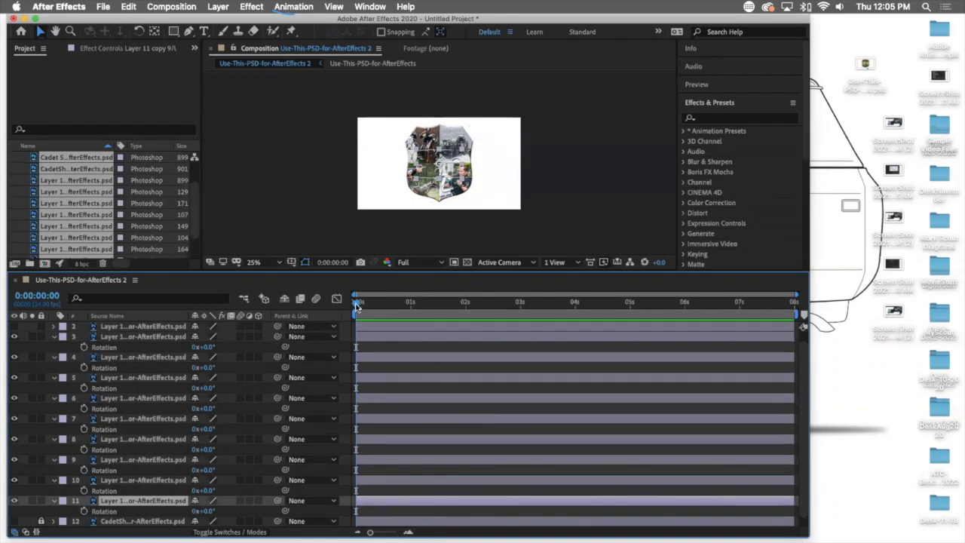
- Turn on Rotation animation at 0:00:00:00 for every puzzle piece on layers 3 through 11
{"action": "left_click", "coordinate": [84, 347]}
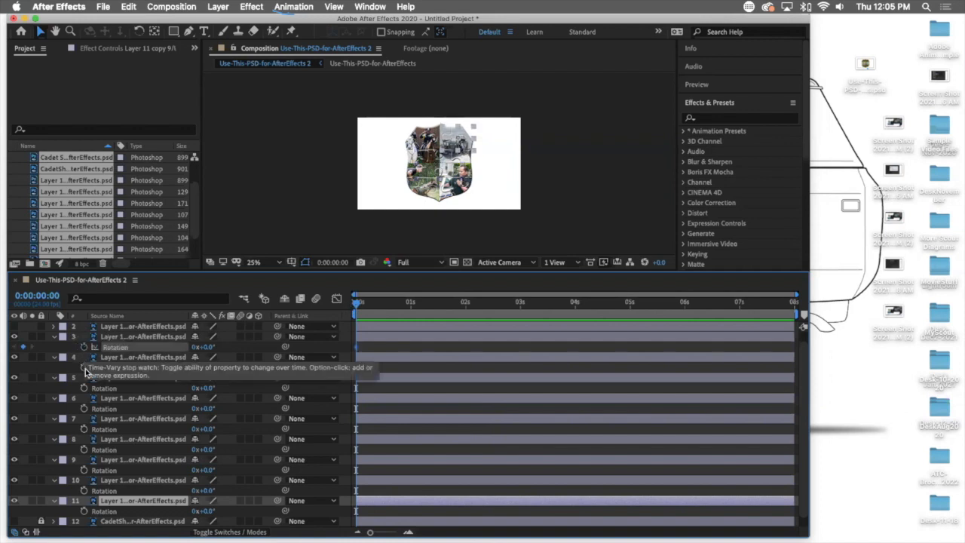
{"action": "left_click", "coordinate": [84, 367]}
{"action": "left_click", "coordinate": [83, 387]}
{"action": "left_click", "coordinate": [84, 408]}
{"action": "left_click", "coordinate": [84, 428]}
{"action": "left_click", "coordinate": [84, 448]}
{"action": "left_click", "coordinate": [84, 469]}
{"action": "left_click", "coordinate": [84, 490]}
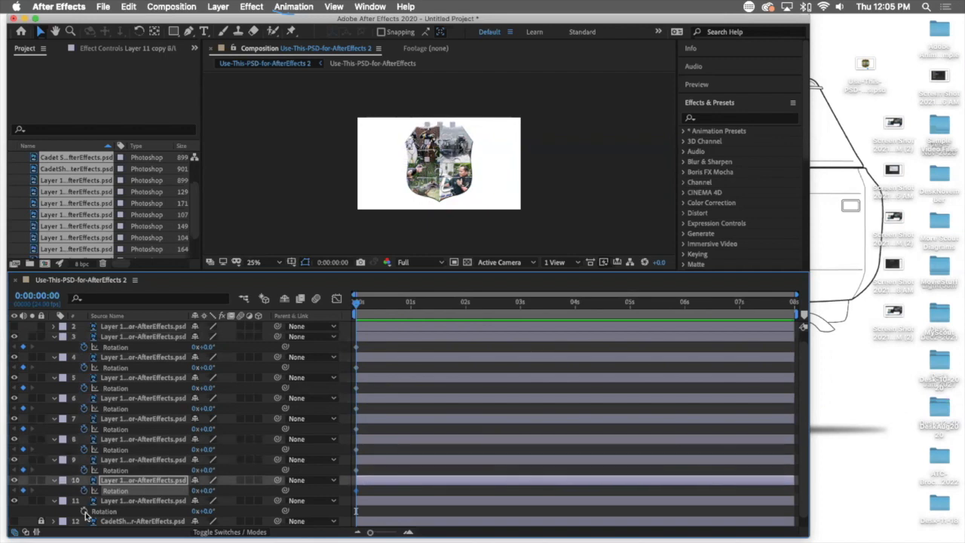
{"action": "left_click", "coordinate": [84, 511]}
- Add a Rotation keyframe at 0:00:03:00 to every puzzle piece on layers 3 through 11
{"action": "left_click_drag", "start_coordinate": [357, 304], "coordinate": [523, 307]}
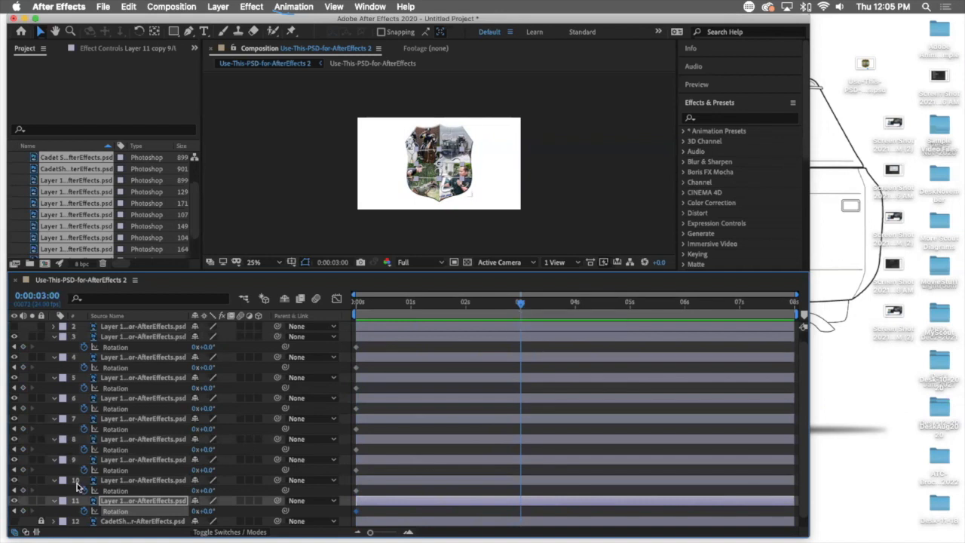
{"action": "left_click", "coordinate": [23, 346]}
{"action": "left_click", "coordinate": [23, 367]}
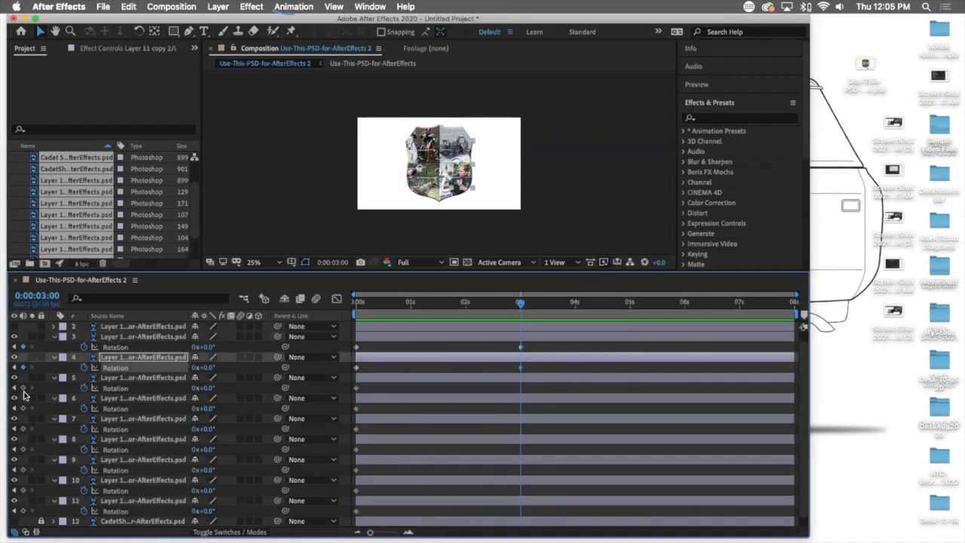
{"action": "left_click", "coordinate": [23, 388]}
{"action": "left_click", "coordinate": [24, 408]}
{"action": "left_click", "coordinate": [24, 428]}
{"action": "left_click", "coordinate": [23, 449]}
{"action": "left_click", "coordinate": [23, 469]}
{"action": "left_click", "coordinate": [24, 490]}
{"action": "left_click", "coordinate": [23, 511]}
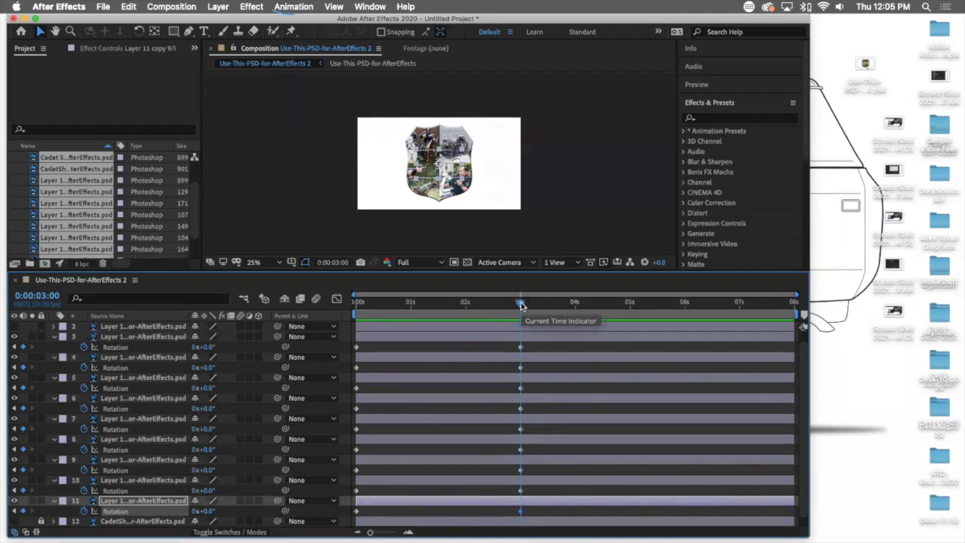
{"action": "mouse_move", "coordinate": [520, 305]}
{"action": "left_mouse_down"}
{"action": "mouse_move", "coordinate": [283, 299]}
{"action": "mouse_move", "coordinate": [544, 304]}
{"action": "mouse_move", "coordinate": [520, 302]}
{"action": "left_mouse_up"}
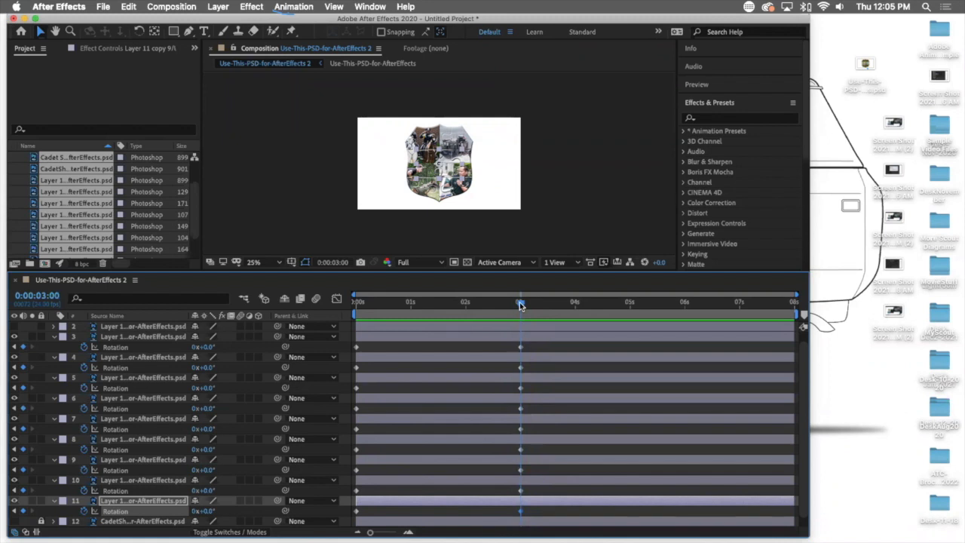
- Move the layer 3 puzzle piece well outside the frame's upper-right corner at 0:00:00:00
{"action": "left_click_drag", "start_coordinate": [521, 304], "coordinate": [349, 297]}
{"action": "left_click", "coordinate": [458, 140]}
{"action": "left_click_drag", "start_coordinate": [459, 140], "coordinate": [588, 90]}
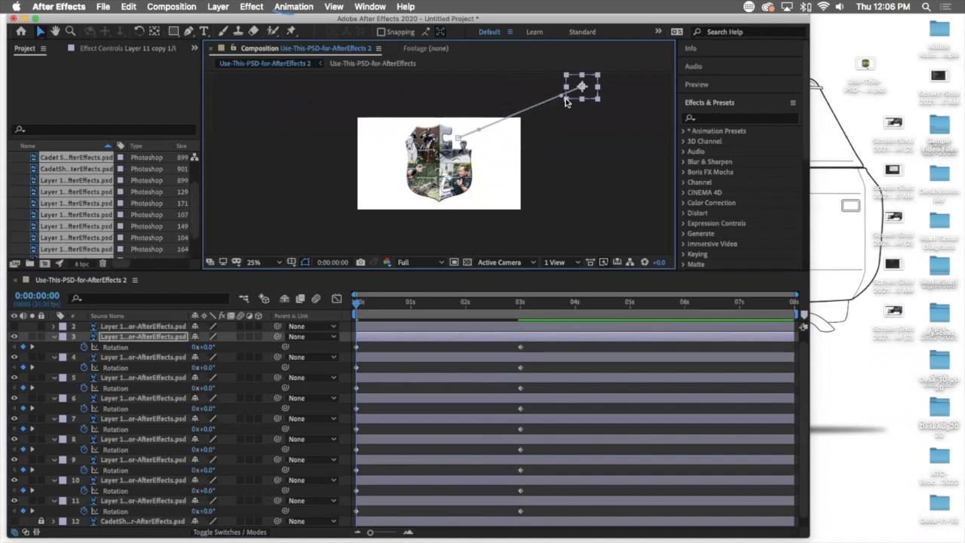
- Enlarge the layer 3 puzzle piece to about three times its size at 0:00:00:00 and preview its motion
{"action": "key", "text": "comma"}
{"action": "left_click", "coordinate": [566, 98]}
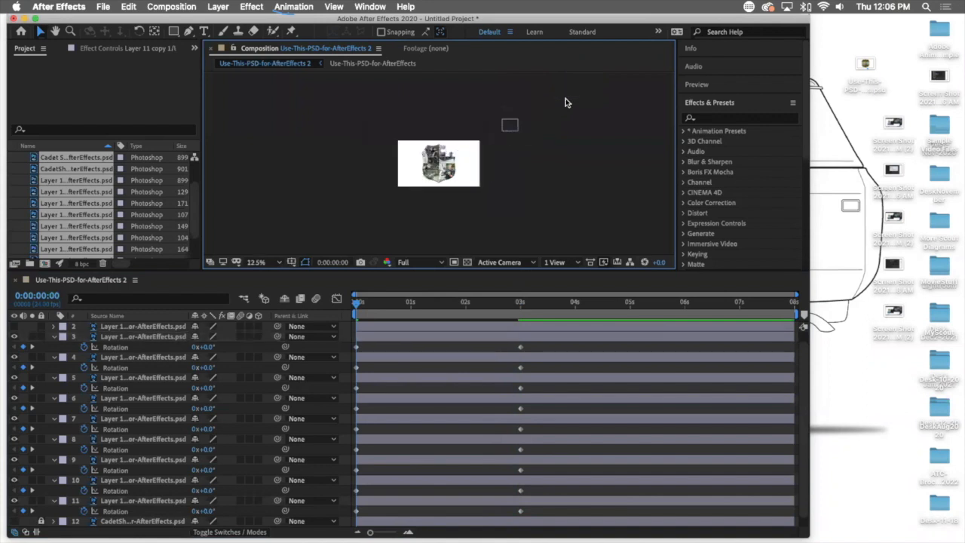
{"action": "left_click", "coordinate": [517, 131]}
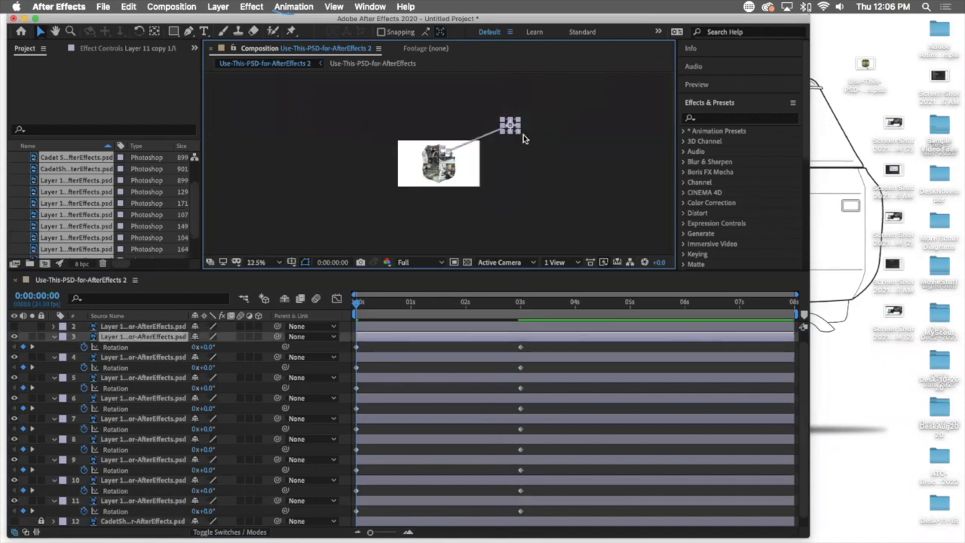
{"action": "left_click", "coordinate": [517, 132]}
{"action": "left_click", "coordinate": [518, 133]}
{"action": "left_click_drag", "start_coordinate": [519, 136], "coordinate": [535, 143]}
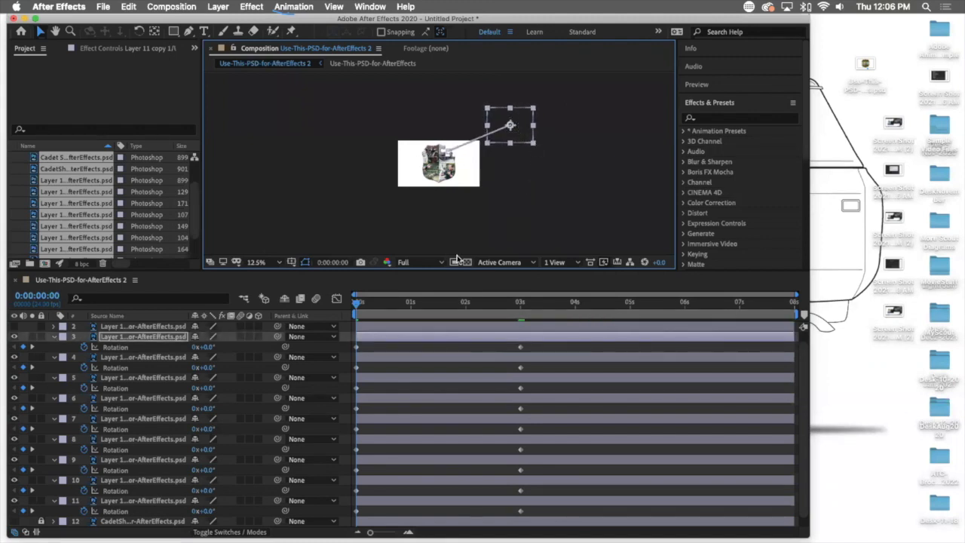
{"action": "mouse_move", "coordinate": [356, 303]}
{"action": "left_mouse_down"}
{"action": "mouse_move", "coordinate": [534, 312]}
{"action": "mouse_move", "coordinate": [352, 307]}
{"action": "left_mouse_up"}
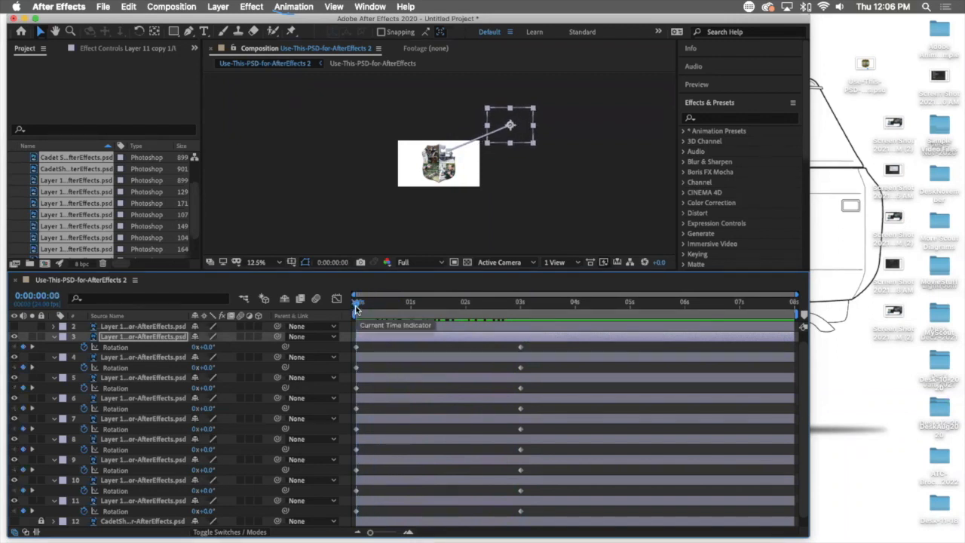
- Move the layer 4 puzzle piece outside the frame's right edge at 0:00:00:00 and enlarge it to about two and a half times its size
{"action": "left_click", "coordinate": [280, 264]}
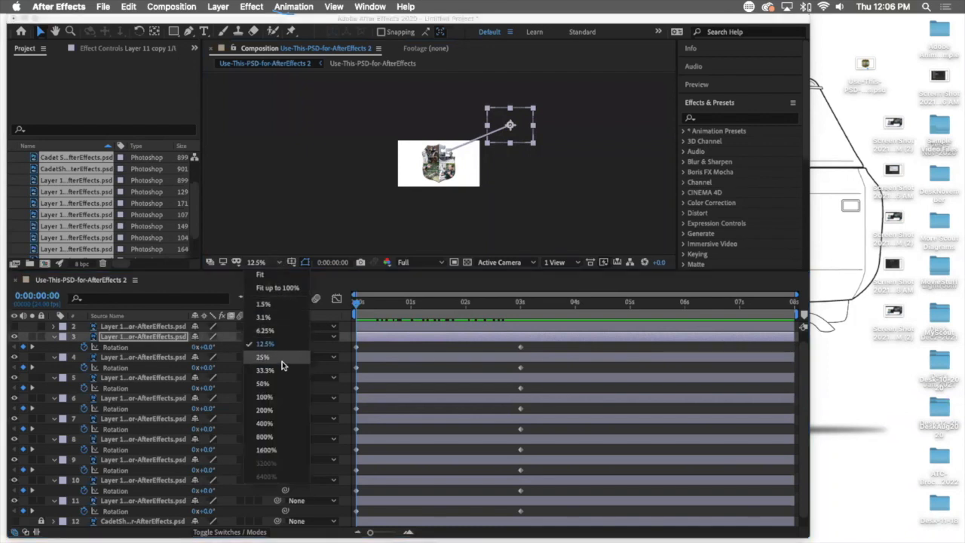
{"action": "left_click", "coordinate": [282, 360]}
{"action": "left_click", "coordinate": [464, 161]}
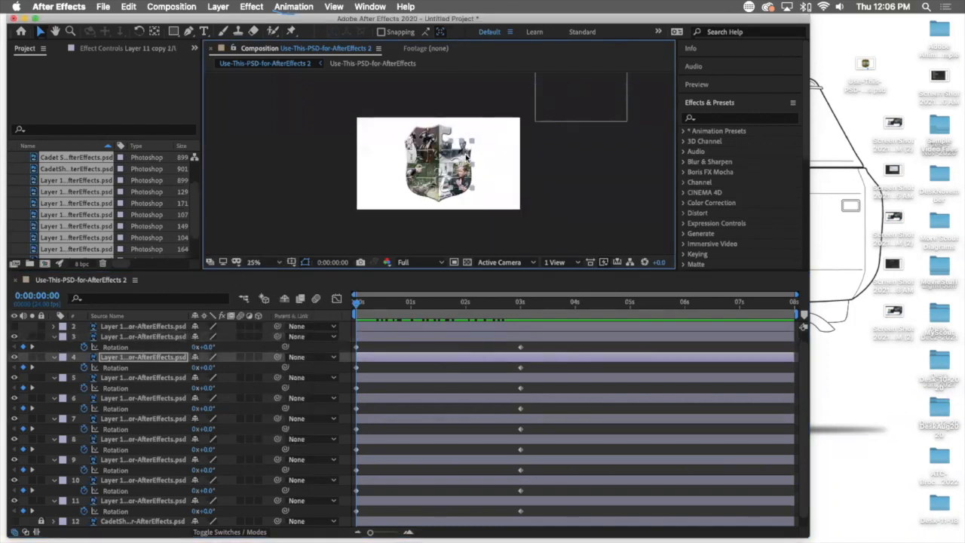
{"action": "left_click_drag", "start_coordinate": [467, 165], "coordinate": [600, 167]}
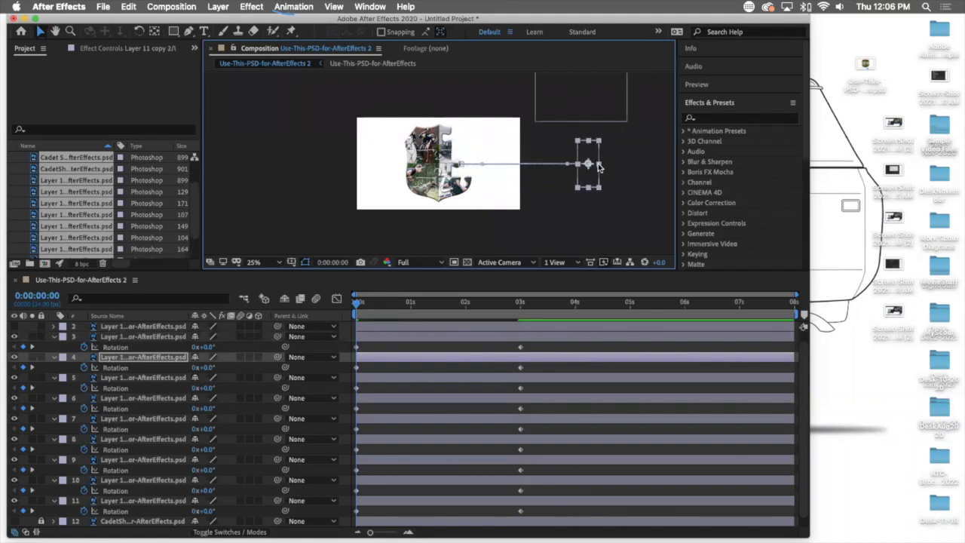
{"action": "left_click_drag", "start_coordinate": [600, 165], "coordinate": [615, 165]}
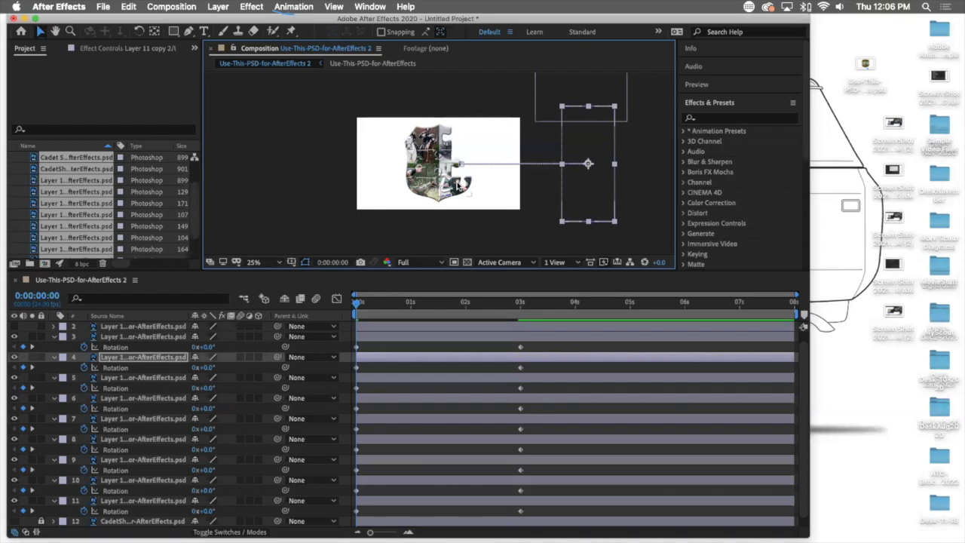
- Move the layer 5 puzzle piece well outside the frame's lower-right corner at 0:00:00:00 and enlarge it
{"action": "key", "text": "super+Down"}
{"action": "left_click_drag", "start_coordinate": [460, 187], "coordinate": [625, 245]}
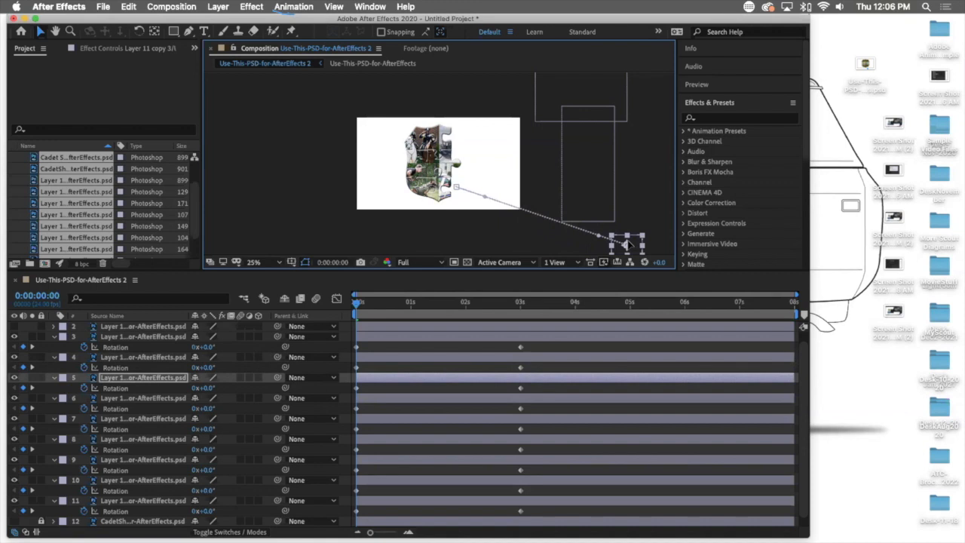
{"action": "left_click_drag", "start_coordinate": [626, 245], "coordinate": [558, 217]}
{"action": "mouse_move", "coordinate": [649, 207]}
{"action": "left_mouse_down"}
{"action": "mouse_move", "coordinate": [638, 198]}
{"action": "mouse_move", "coordinate": [639, 224]}
{"action": "left_mouse_up"}
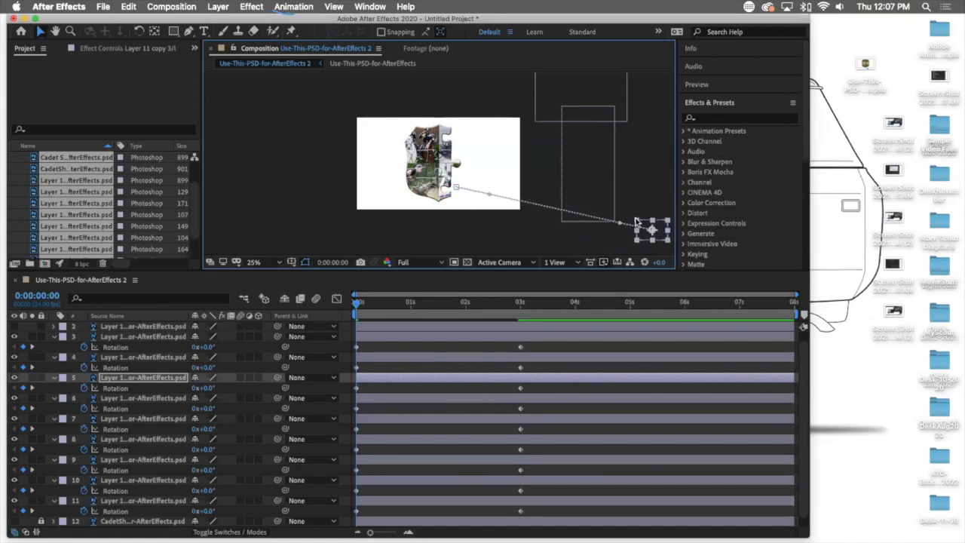
{"action": "left_click_drag", "start_coordinate": [637, 219], "coordinate": [623, 211]}
- Move the layer 6 puzzle piece straight down below the frame at 0:00:00:00 and enlarge it to about 1.7 times its size
{"action": "left_click", "coordinate": [436, 195]}
{"action": "key", "text": "Return"}
{"action": "left_click_drag", "start_coordinate": [436, 194], "coordinate": [435, 236]}
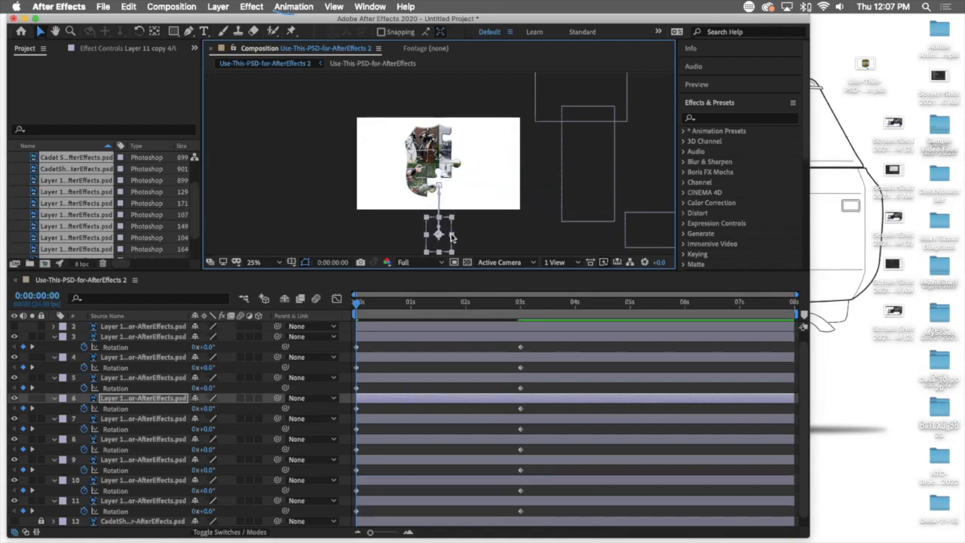
{"action": "left_click", "coordinate": [456, 238]}
{"action": "left_click", "coordinate": [451, 239]}
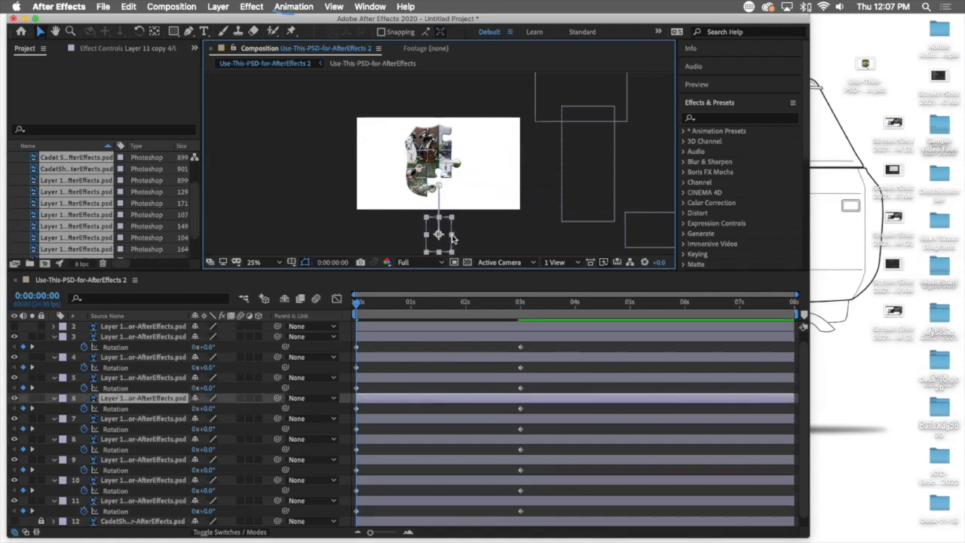
{"action": "left_click_drag", "start_coordinate": [451, 236], "coordinate": [462, 236]}
{"action": "key", "text": "super+z"}
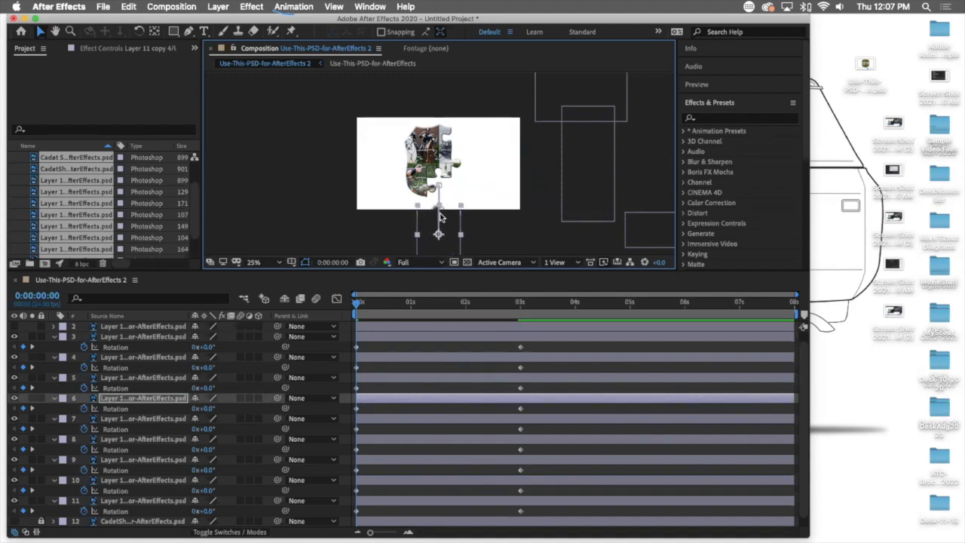
- Nudge the enlarged layer 6 puzzle piece further down until it clears the frame's bottom edge, and deselect it
{"action": "key", "text": "Down"}
{"action": "key", "text": "Down"}
{"action": "key", "text": "Down"}
{"action": "key", "text": "Down"}
{"action": "key", "text": "Down"}
{"action": "key", "text": "Down"}
{"action": "key", "text": "Down"}
{"action": "key", "text": "Down"}
{"action": "key", "text": "Down"}
{"action": "key", "text": "Down"}
{"action": "key", "text": "Down"}
{"action": "key", "text": "Down"}
{"action": "key", "text": "Down"}
{"action": "key", "text": "Down"}
{"action": "key", "text": "Down"}
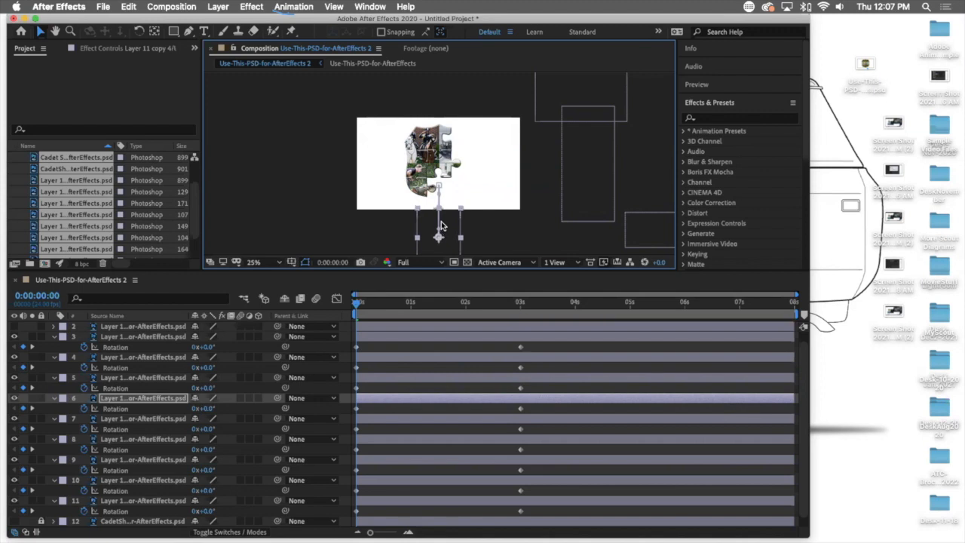
{"action": "key", "text": "Down"}
{"action": "key", "text": "Down"}
{"action": "key", "text": "Down"}
{"action": "key", "text": "Down"}
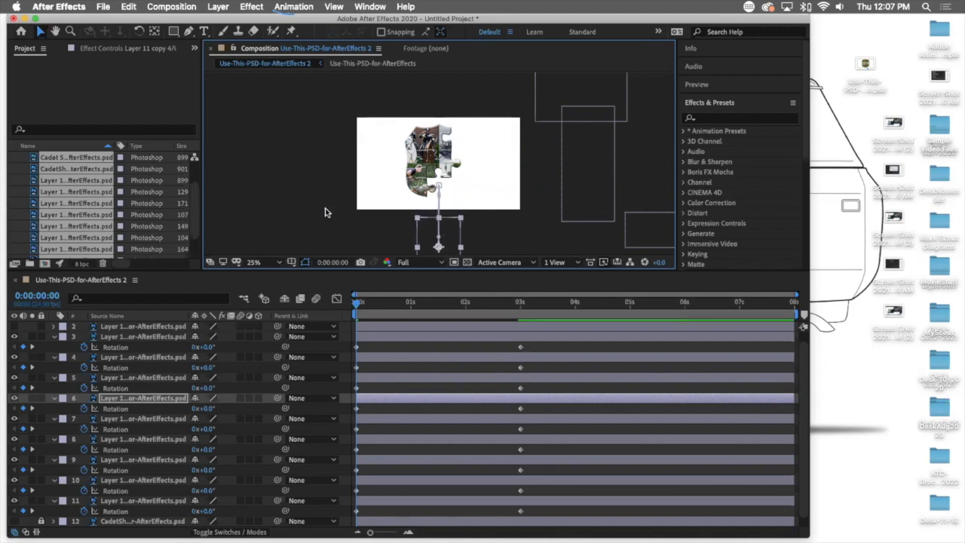
{"action": "key", "text": "comma"}
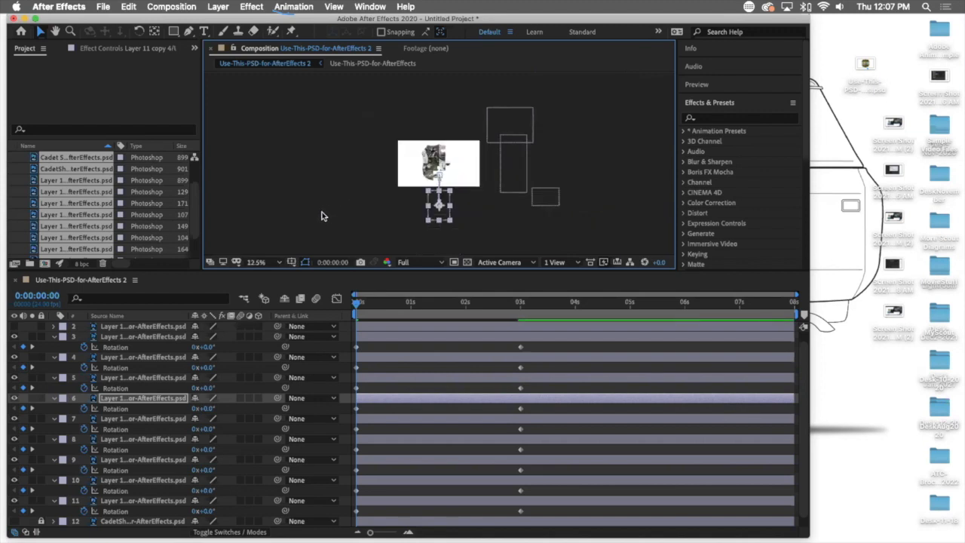
{"action": "left_click", "coordinate": [322, 217]}
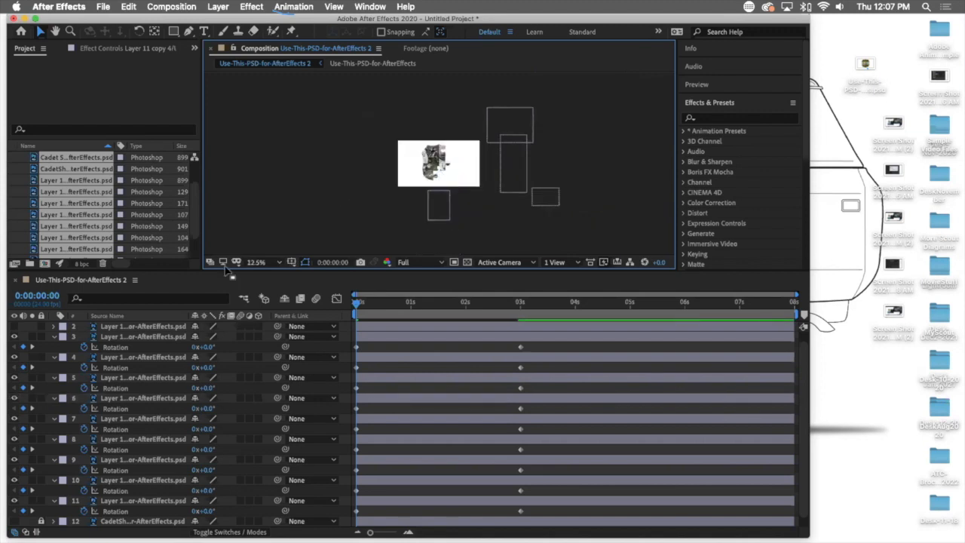
- Preview the puzzle pieces' motion with the composition fitted to the viewer, and return to 0:00:00:00
{"action": "left_click", "coordinate": [278, 262]}
{"action": "left_click", "coordinate": [281, 287]}
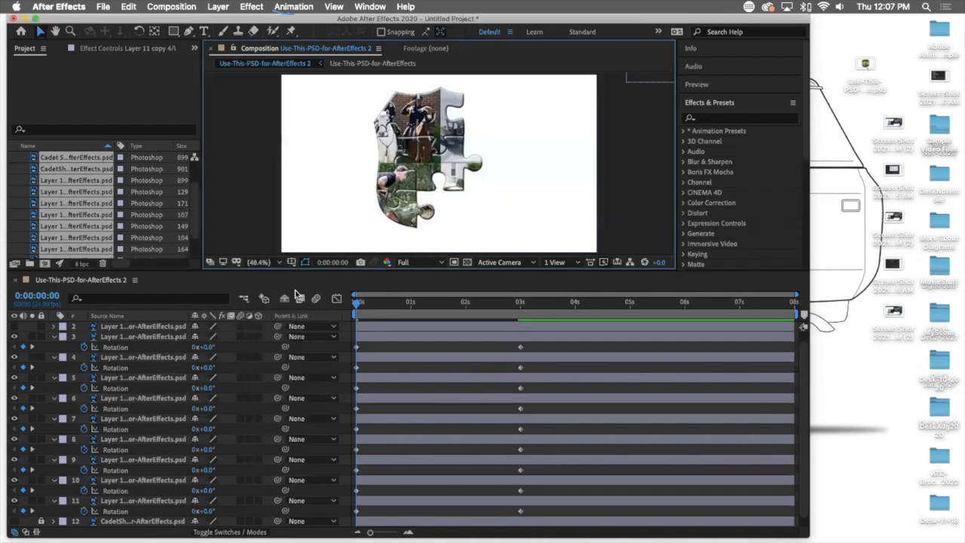
{"action": "key", "text": "space"}
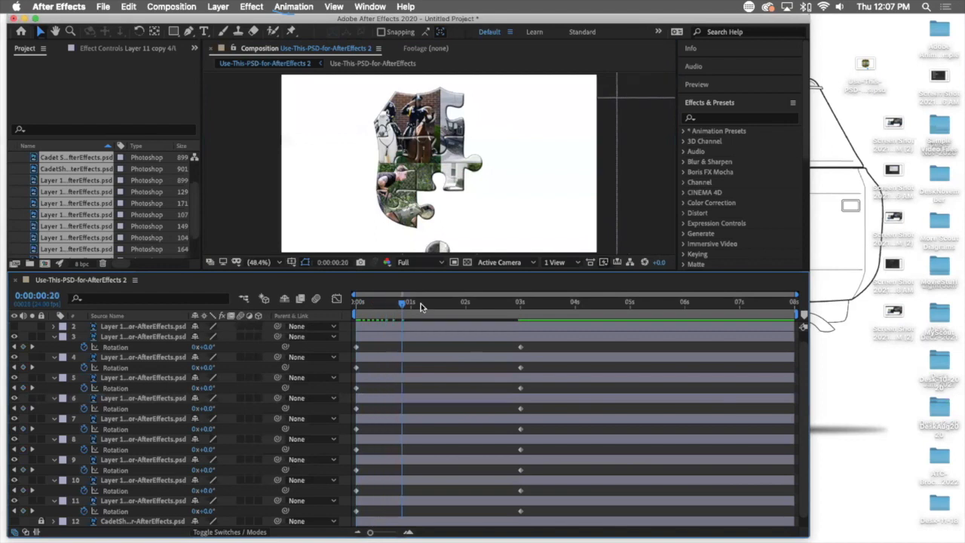
{"action": "left_click_drag", "start_coordinate": [468, 303], "coordinate": [325, 296]}
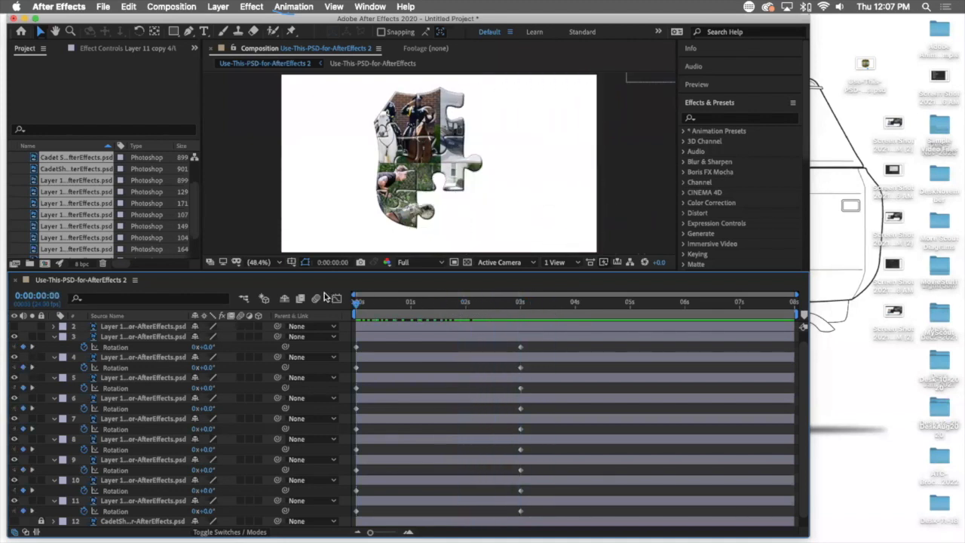
- Move the layer 7 piece beyond the frame's lower-left corner and the layer 8 piece beyond its upper-left corner at 0:00:00:00, enlarging both
{"action": "left_click", "coordinate": [278, 263]}
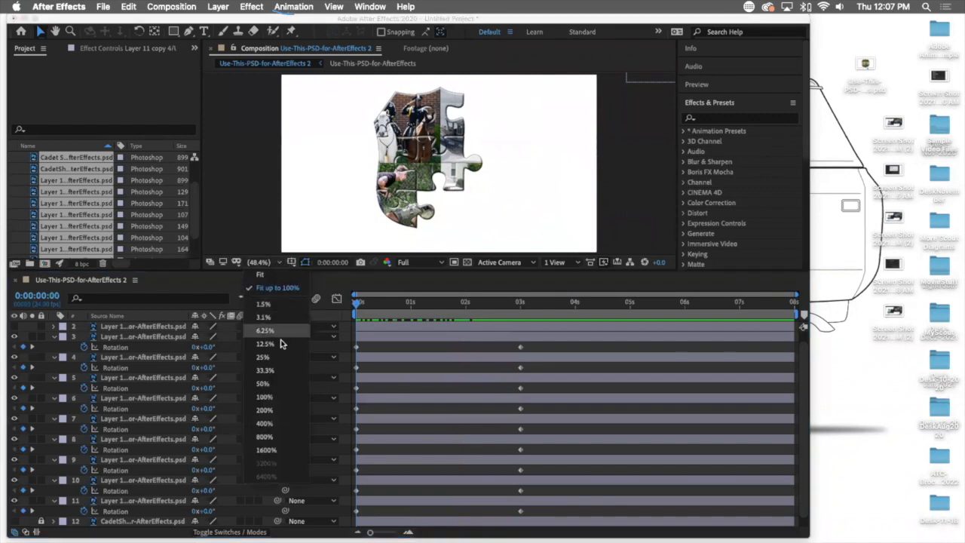
{"action": "left_click", "coordinate": [282, 345]}
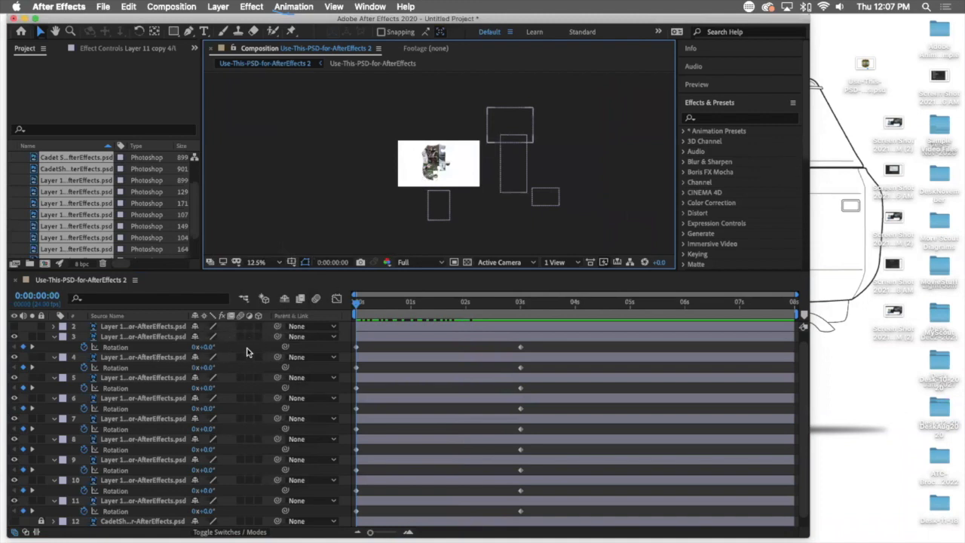
{"action": "left_click", "coordinate": [279, 262]}
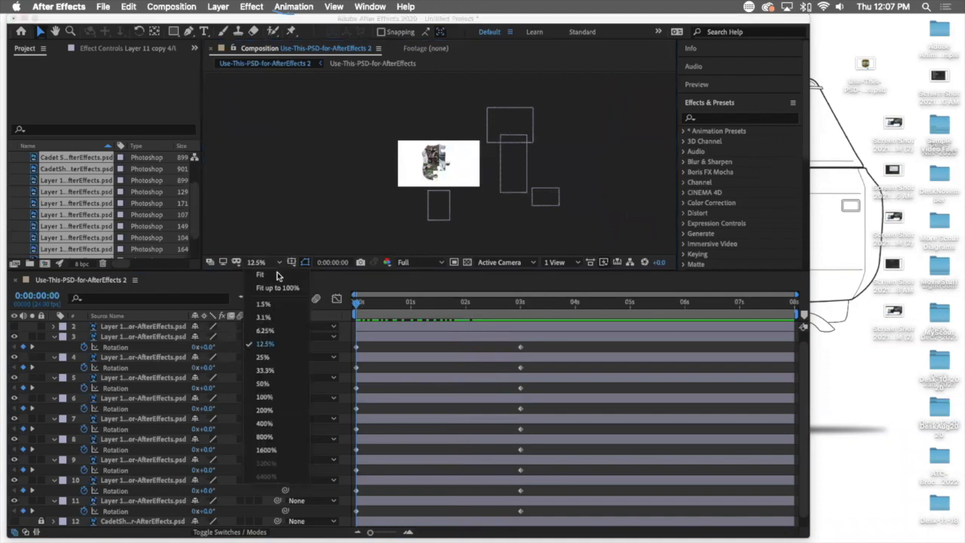
{"action": "left_click", "coordinate": [278, 356]}
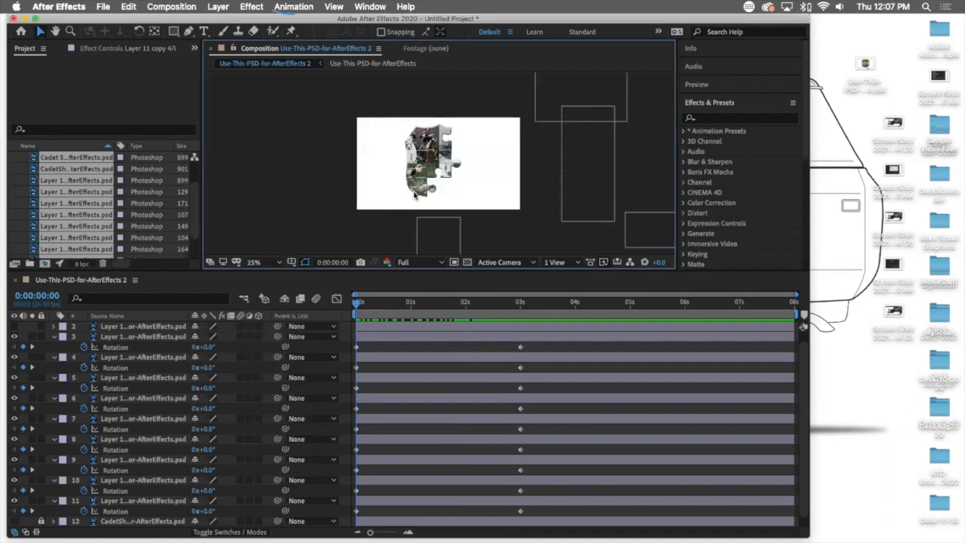
{"action": "left_click", "coordinate": [261, 228]}
{"action": "left_click_drag", "start_coordinate": [261, 232], "coordinate": [257, 237]}
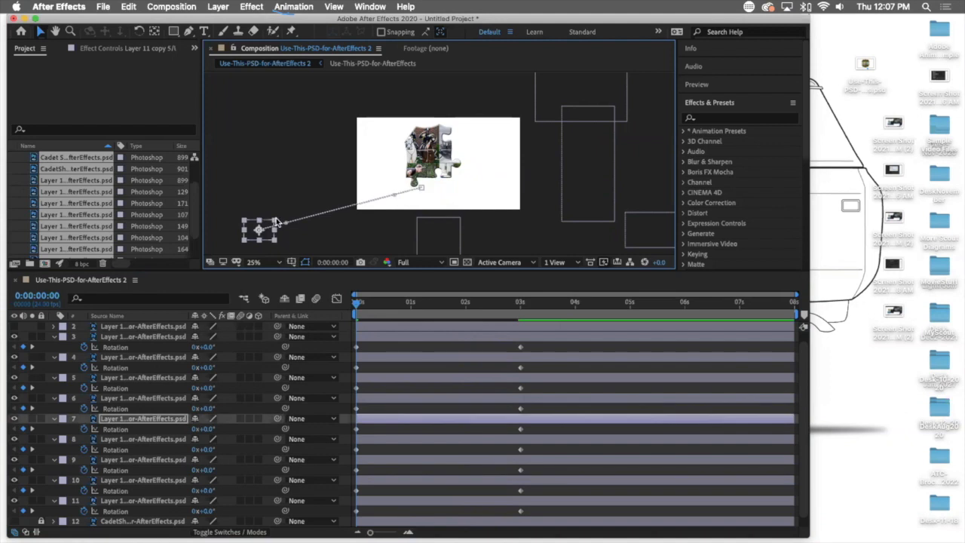
{"action": "key", "text": "super+Down"}
{"action": "left_click_drag", "start_coordinate": [288, 145], "coordinate": [251, 135]}
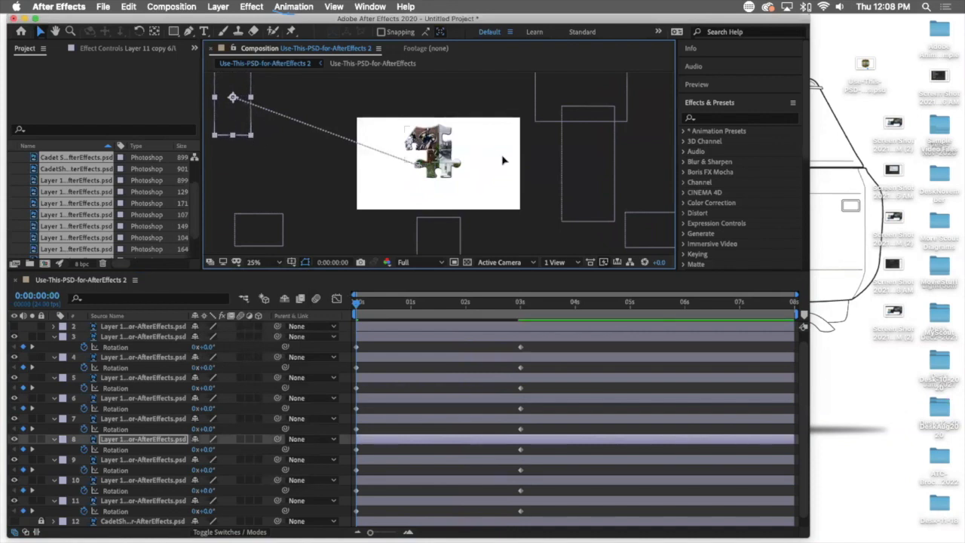
- Move the layer 9 puzzle piece below the frame's lower-right corner at 0:00:00:00 and enlarge it
{"action": "left_click", "coordinate": [549, 164]}
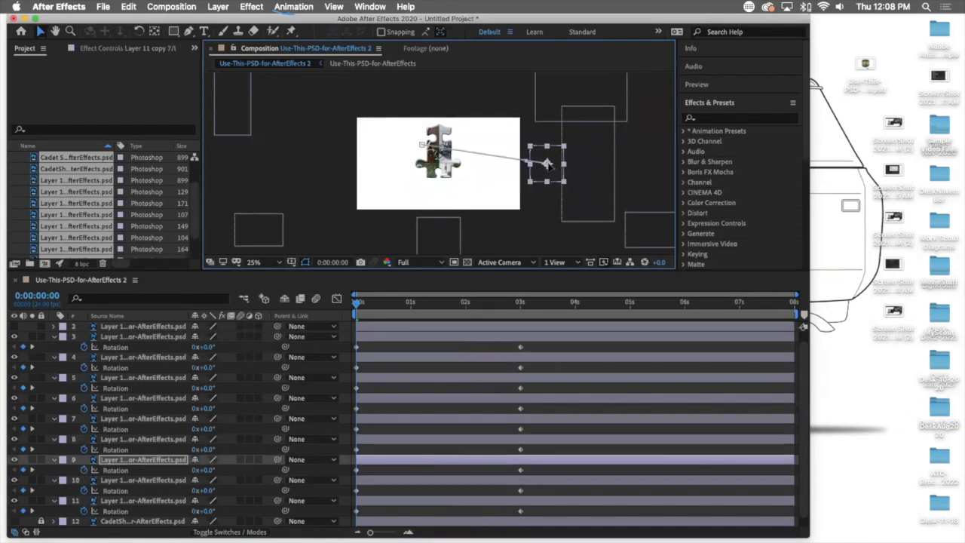
{"action": "left_click_drag", "start_coordinate": [548, 164], "coordinate": [549, 239]}
{"action": "left_click", "coordinate": [575, 211]}
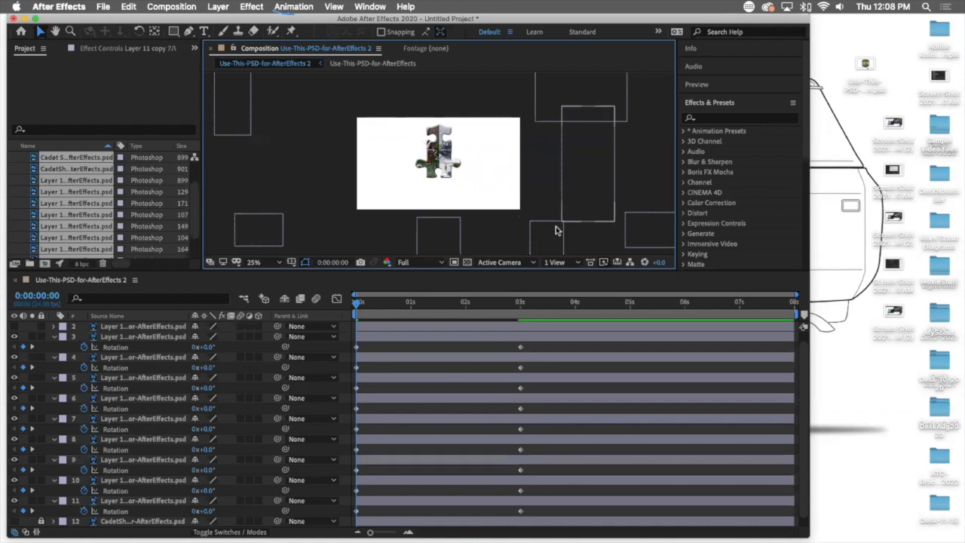
{"action": "left_click", "coordinate": [565, 221]}
{"action": "left_click_drag", "start_coordinate": [579, 208], "coordinate": [573, 211]}
- Move the layer 10 puzzle piece outside the frame's lower-left corner at 0:00:00:00 and enlarge it
{"action": "left_click_drag", "start_coordinate": [439, 140], "coordinate": [331, 215]}
{"action": "key", "text": "super+z"}
{"action": "key", "text": "super+shift+z"}
{"action": "key", "text": "super+z"}
{"action": "key", "text": "super+shift+z"}
{"action": "left_click_drag", "start_coordinate": [330, 213], "coordinate": [339, 202]}
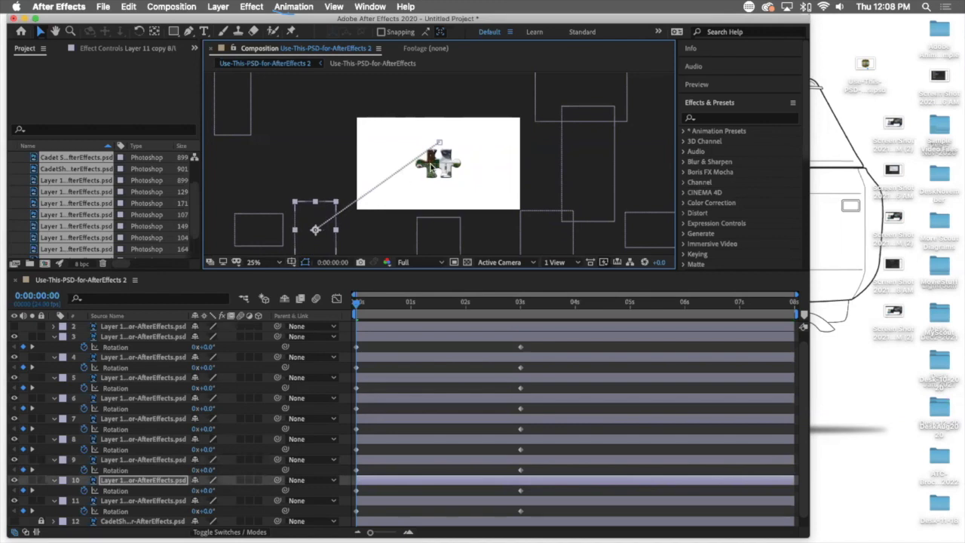
- Move the layer 11 puzzle piece outside the frame's upper-left corner at 0:00:00:00, bend its motion path into a curve and preview it
{"action": "left_click", "coordinate": [440, 166]}
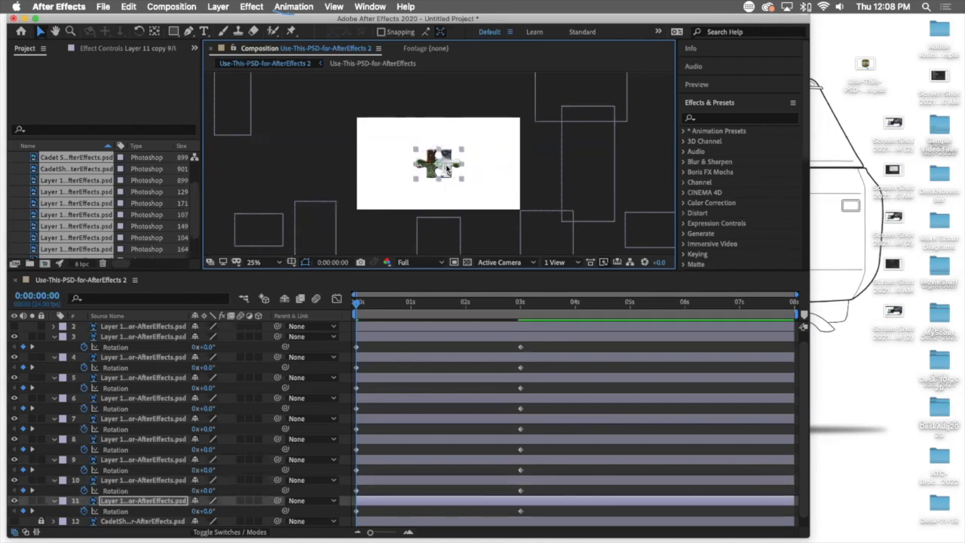
{"action": "left_click_drag", "start_coordinate": [446, 170], "coordinate": [310, 101]}
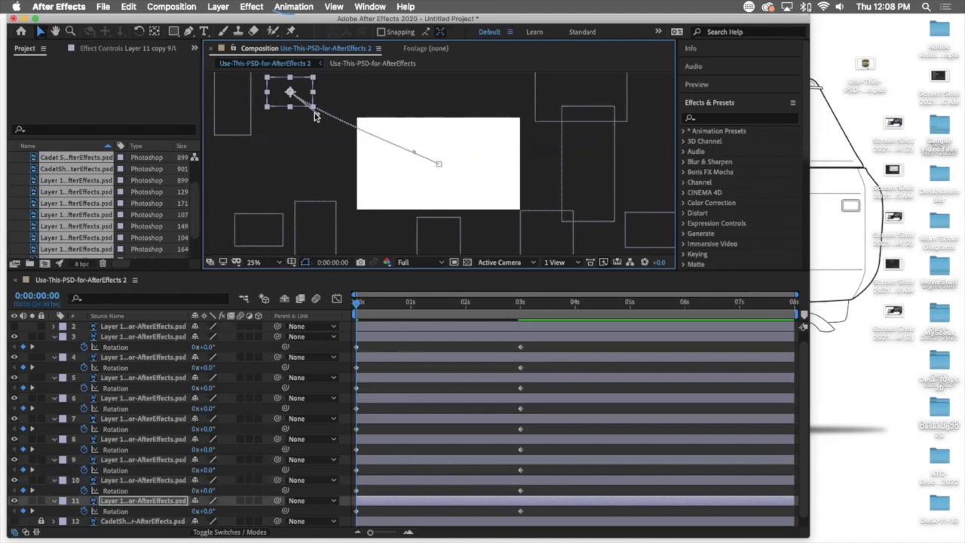
{"action": "left_click_drag", "start_coordinate": [315, 109], "coordinate": [302, 152]}
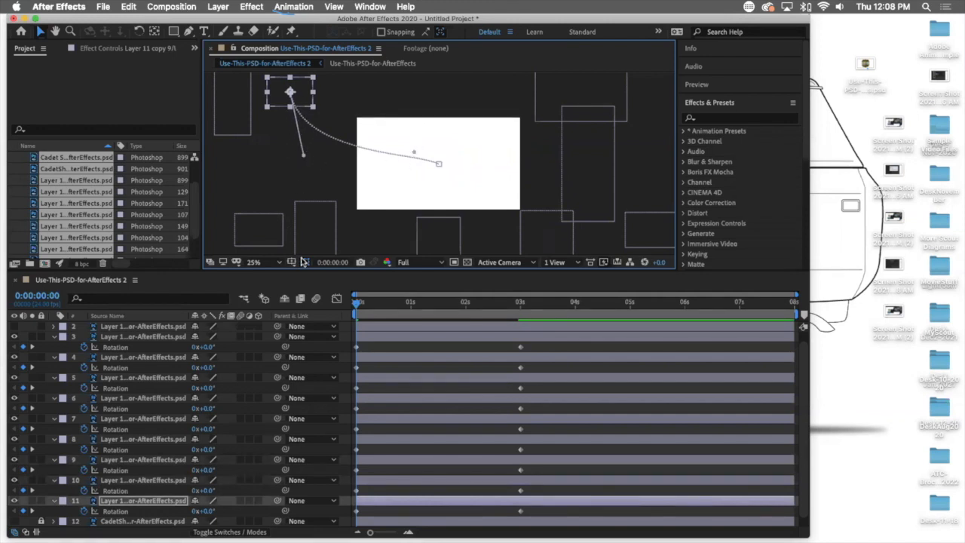
{"action": "key", "text": "space"}
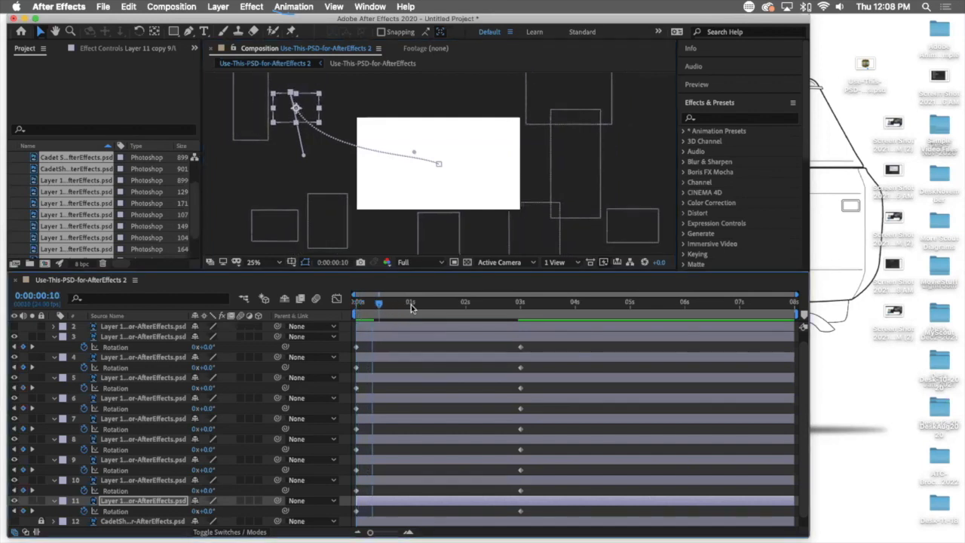
{"action": "left_click_drag", "start_coordinate": [407, 304], "coordinate": [316, 295]}
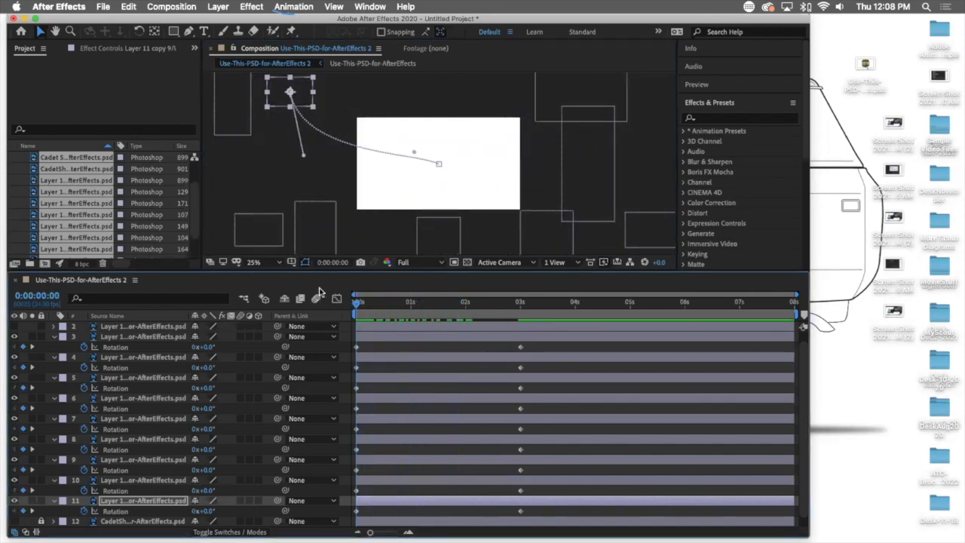
- Enlarge the layer 11 puzzle piece to about 1.75 times its size at 0:00:00:00
{"action": "left_click", "coordinate": [315, 111]}
{"action": "left_click", "coordinate": [310, 107]}
{"action": "left_click_drag", "start_coordinate": [315, 111], "coordinate": [325, 131]}
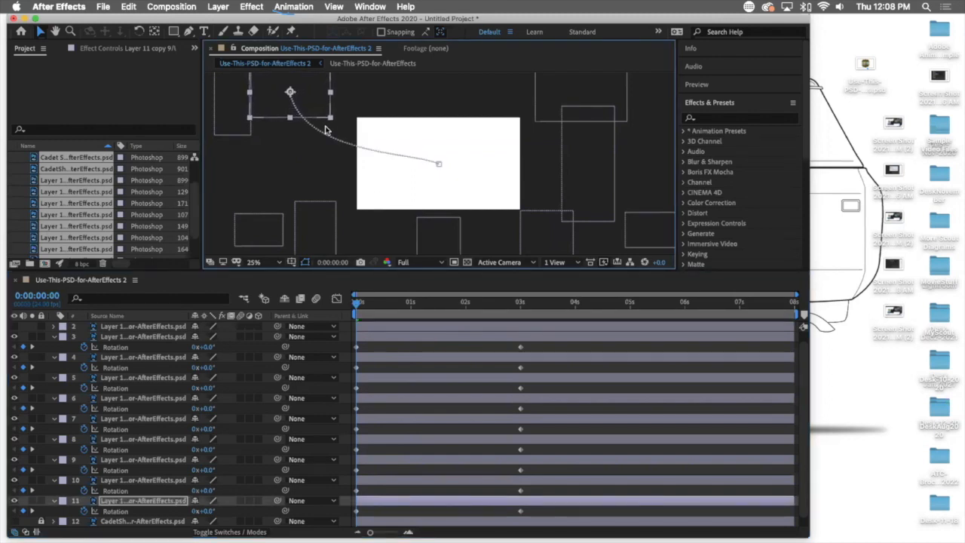
- Shift the layer 10 puzzle piece slightly upward at 0:00:00:00 and bend its motion path into a curve
{"action": "left_click", "coordinate": [315, 228]}
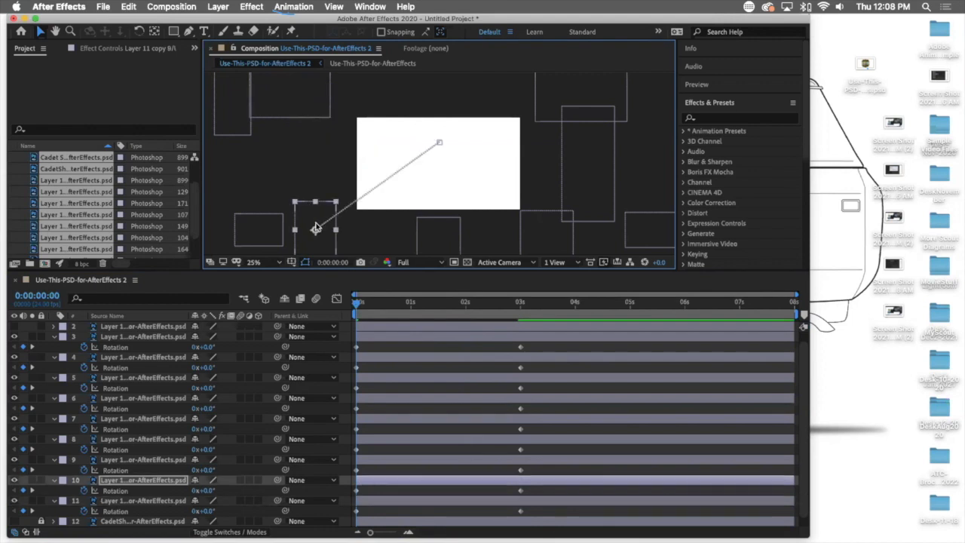
{"action": "left_click_drag", "start_coordinate": [319, 229], "coordinate": [320, 226]}
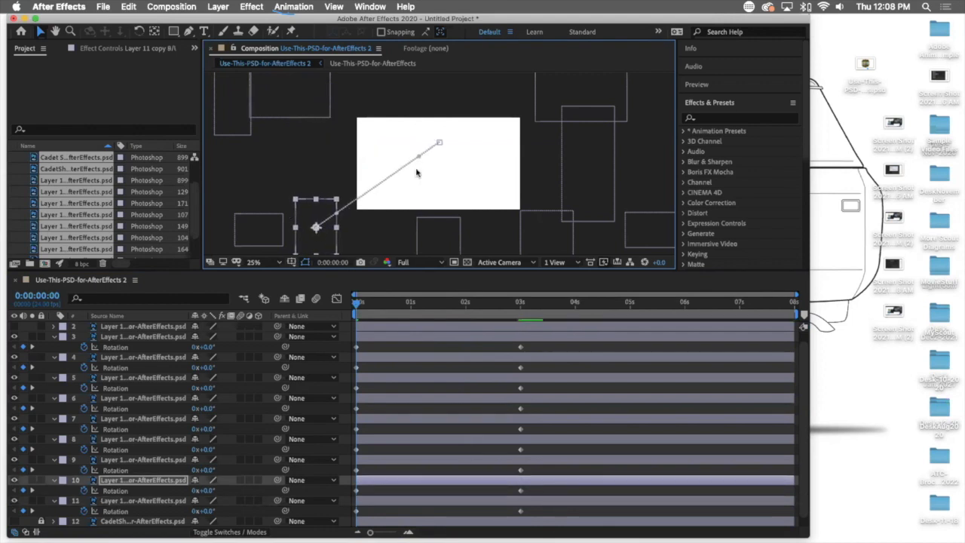
{"action": "left_click_drag", "start_coordinate": [419, 157], "coordinate": [448, 213]}
- Select the layer 7 and layer 8 puzzle pieces in turn and bend the layer 8 piece's motion path into a downward curve
{"action": "left_click", "coordinate": [272, 225]}
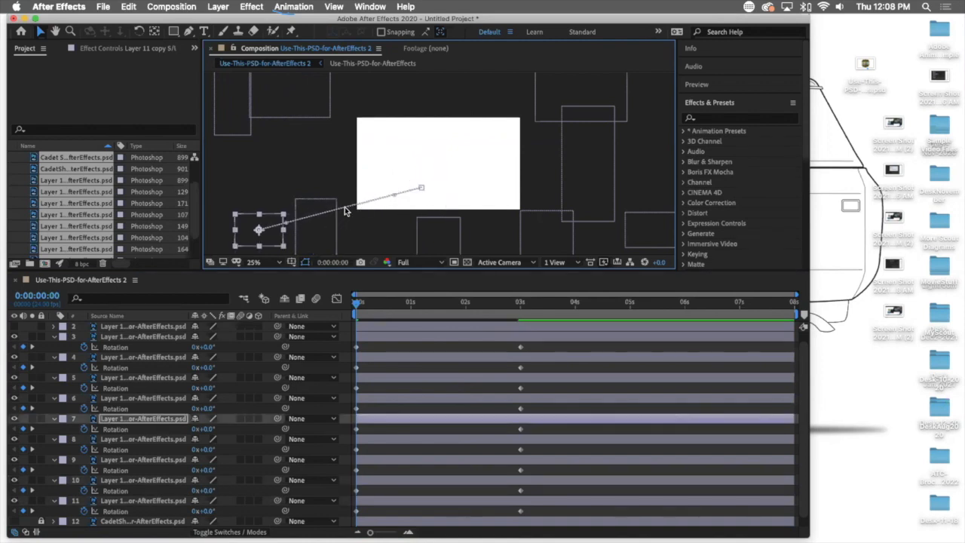
{"action": "left_click_drag", "start_coordinate": [286, 226], "coordinate": [211, 207]}
{"action": "left_click", "coordinate": [248, 112]}
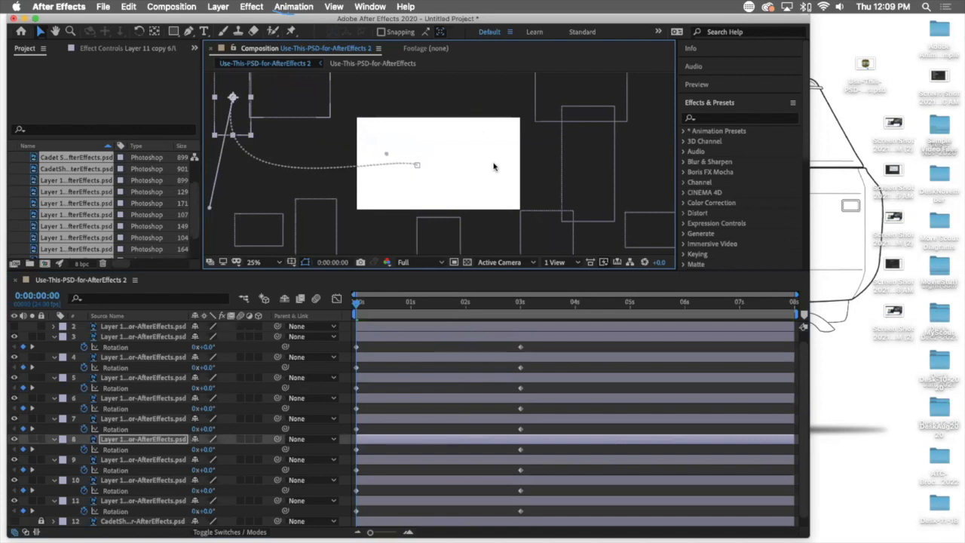
- Bend the layer 4 piece's motion path into an upward arc and the layer 5 piece's path into an S-curve
{"action": "left_click", "coordinate": [580, 150]}
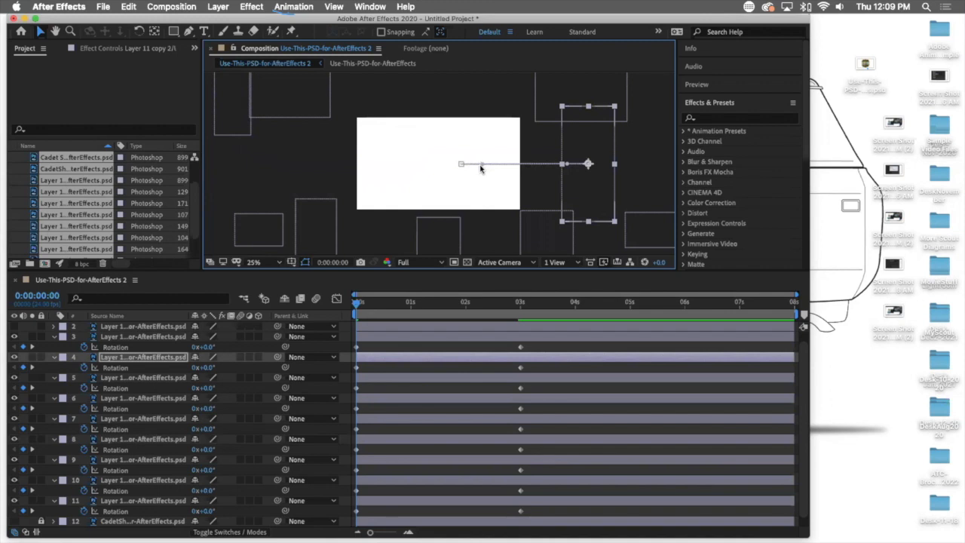
{"action": "left_click_drag", "start_coordinate": [484, 162], "coordinate": [479, 122]}
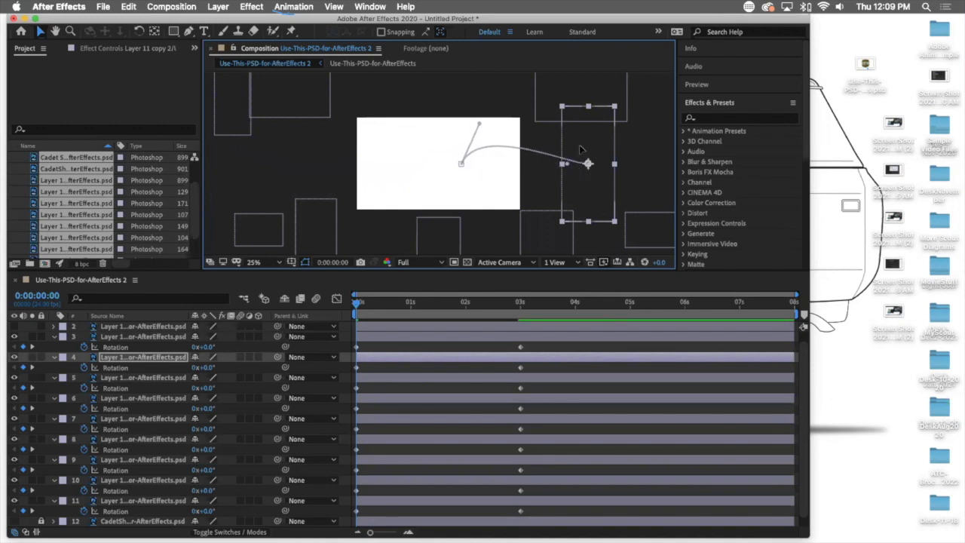
{"action": "left_click", "coordinate": [644, 223]}
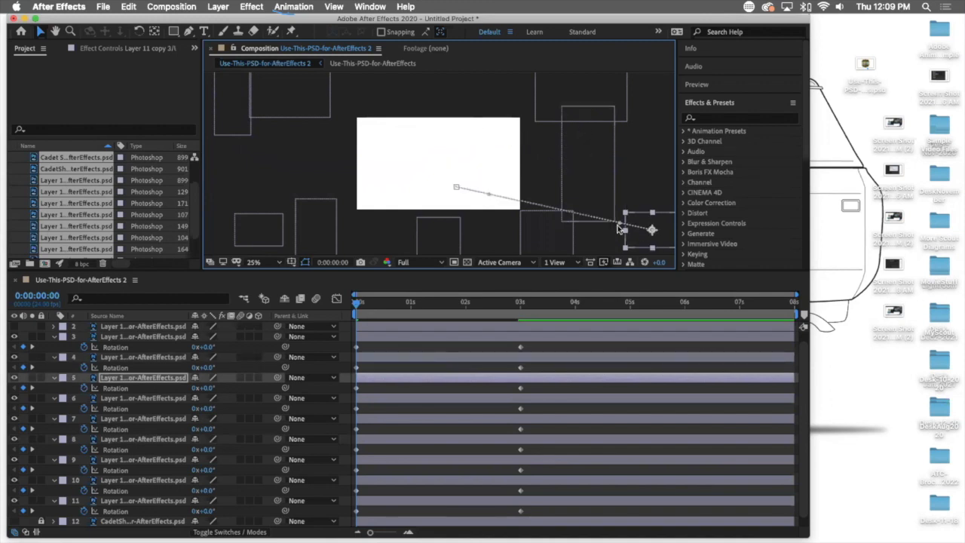
{"action": "left_click_drag", "start_coordinate": [622, 227], "coordinate": [630, 156]}
{"action": "left_click_drag", "start_coordinate": [490, 196], "coordinate": [472, 223]}
- Bend the layer 9 puzzle piece's motion path into an upward arch and deselect the piece
{"action": "left_click", "coordinate": [533, 218]}
{"action": "left_click_drag", "start_coordinate": [535, 221], "coordinate": [550, 175]}
{"action": "left_click_drag", "start_coordinate": [445, 159], "coordinate": [453, 113]}
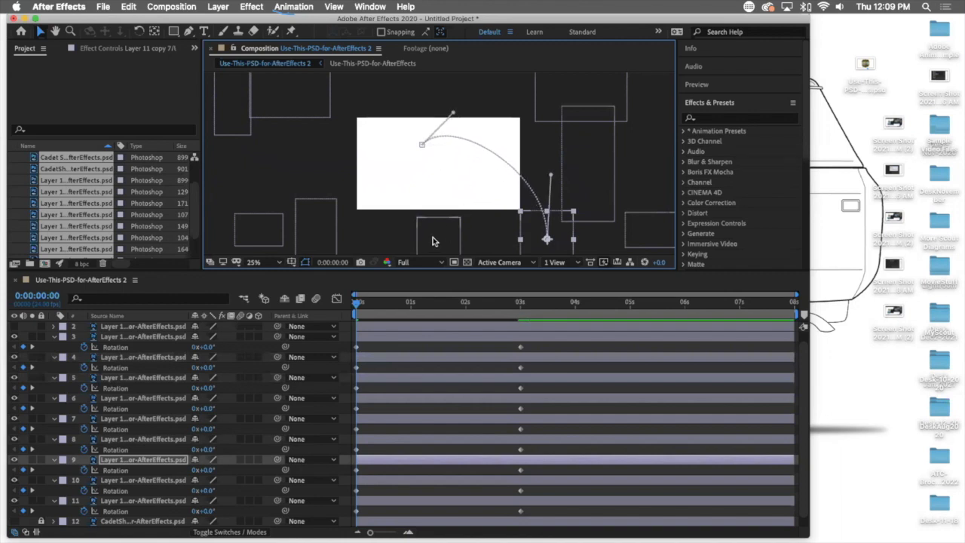
{"action": "left_click", "coordinate": [390, 238]}
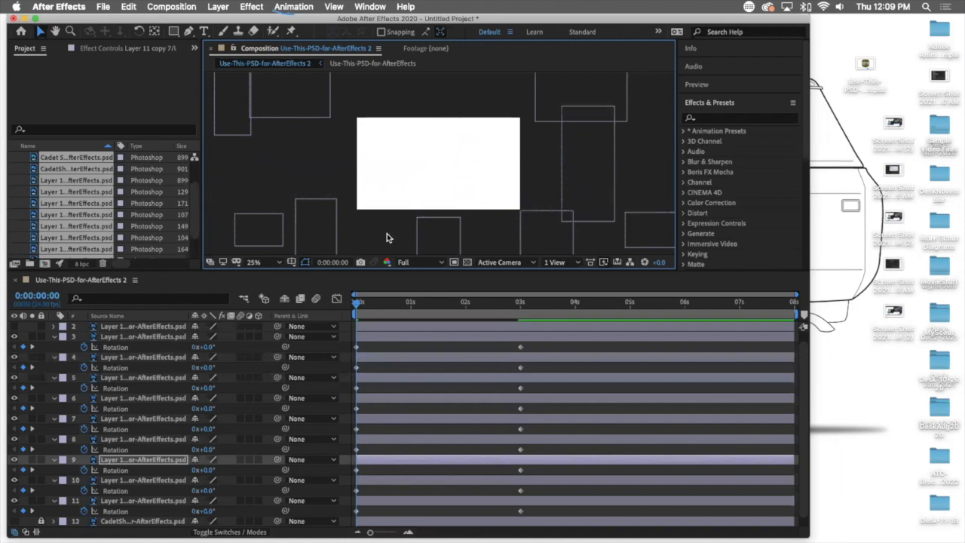
- Fit the composition to the viewer and scrub through the puzzle pieces' animation
{"action": "left_click", "coordinate": [278, 262]}
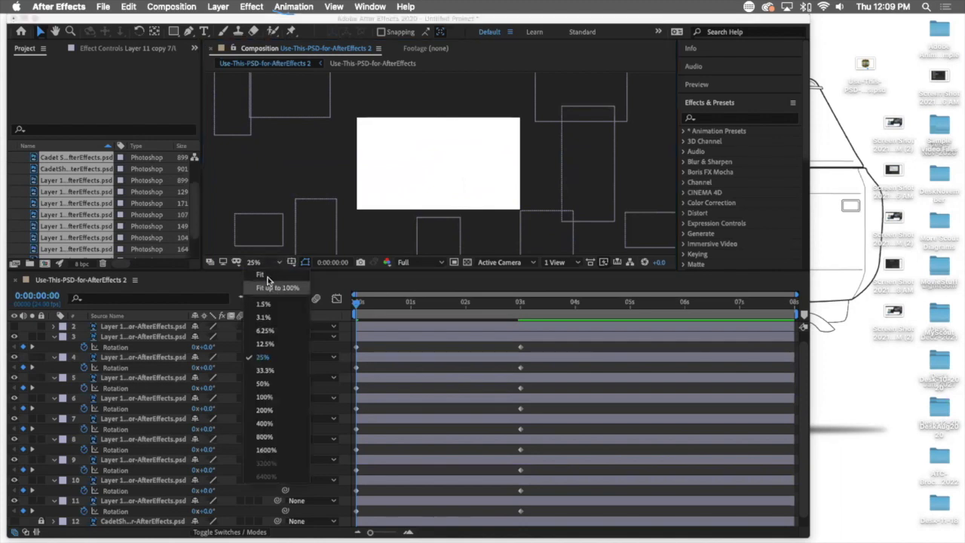
{"action": "left_click", "coordinate": [265, 276]}
{"action": "left_click_drag", "start_coordinate": [357, 300], "coordinate": [315, 300]}
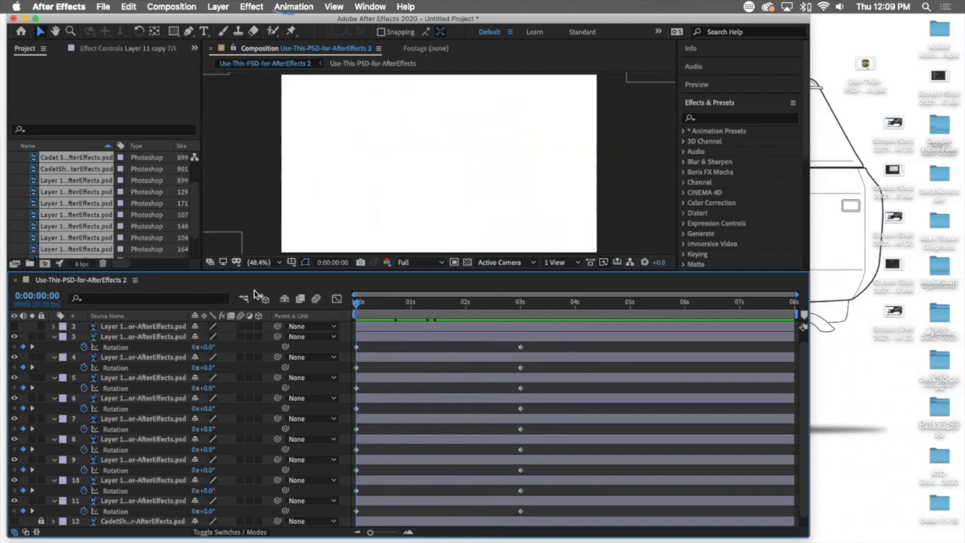
- Check the layer 11 and layer 4 motion paths at 12.5% magnification and reshape the layer 3 piece's path into an S-curve
{"action": "left_click", "coordinate": [279, 263]}
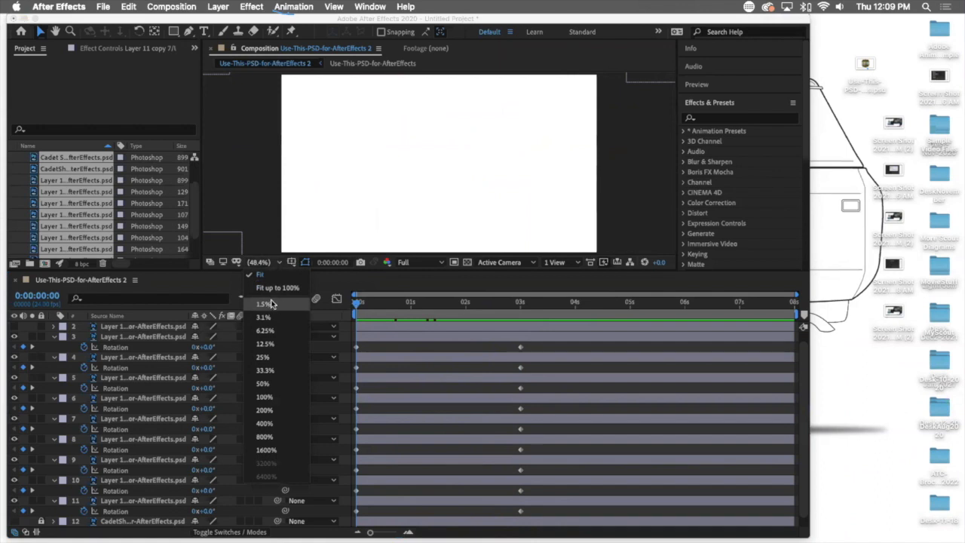
{"action": "left_click", "coordinate": [266, 343]}
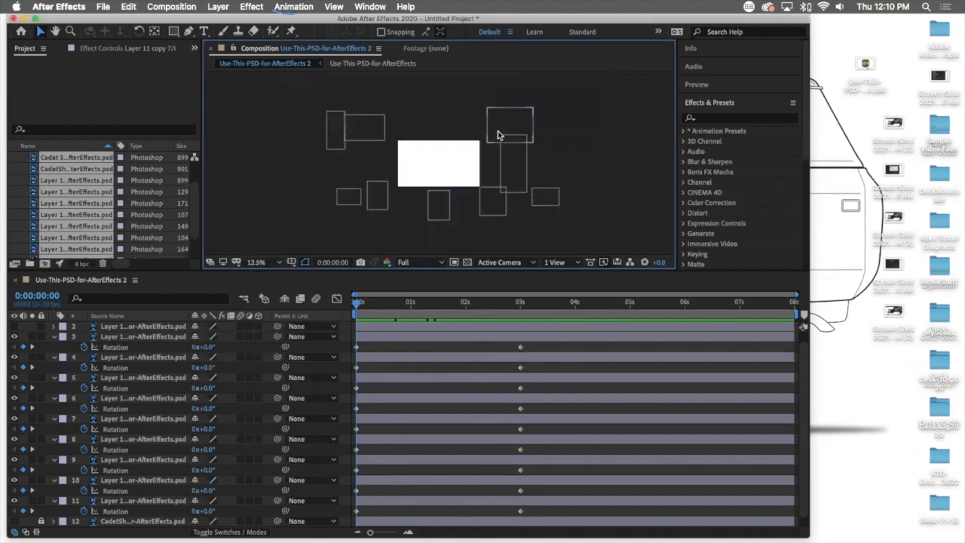
{"action": "left_click", "coordinate": [364, 129]}
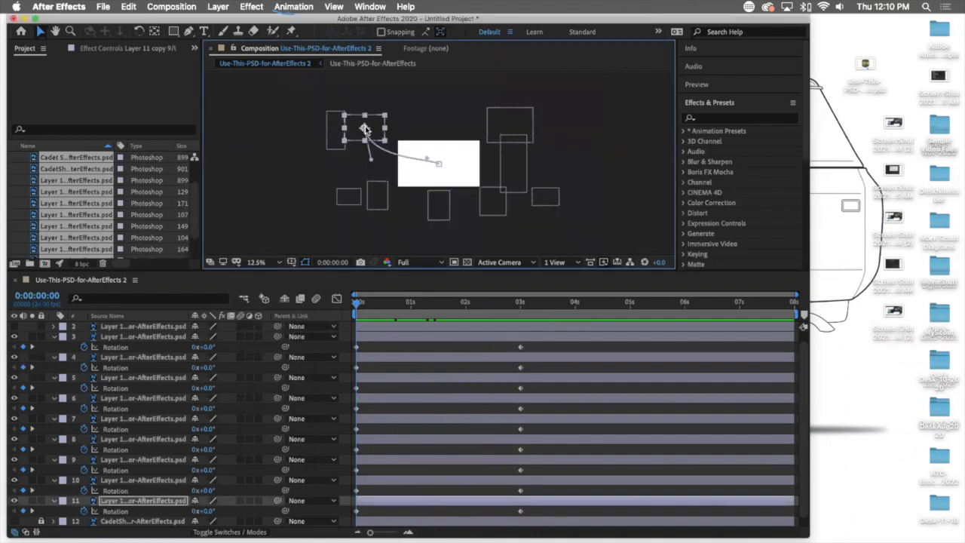
{"action": "left_click", "coordinate": [513, 162]}
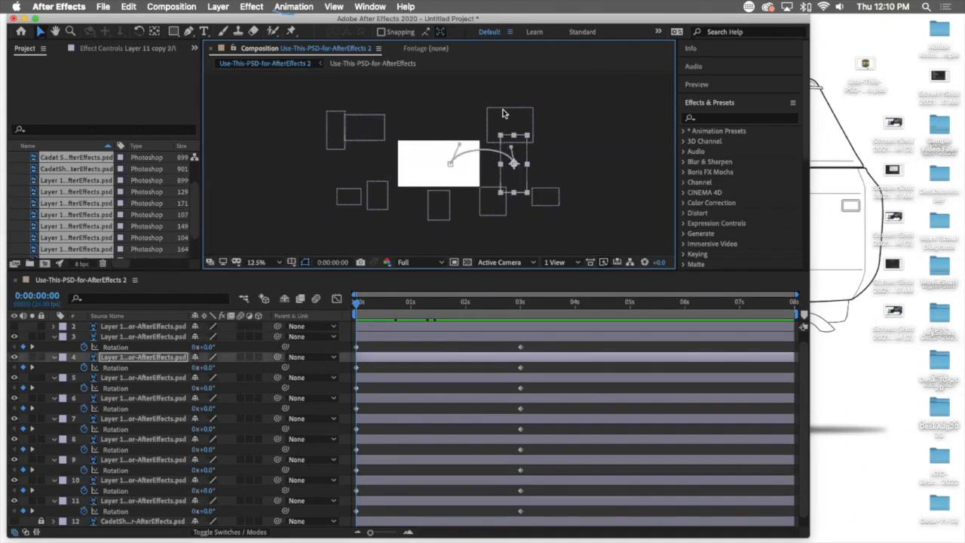
{"action": "left_click", "coordinate": [499, 124]}
{"action": "left_click_drag", "start_coordinate": [467, 96], "coordinate": [479, 54]}
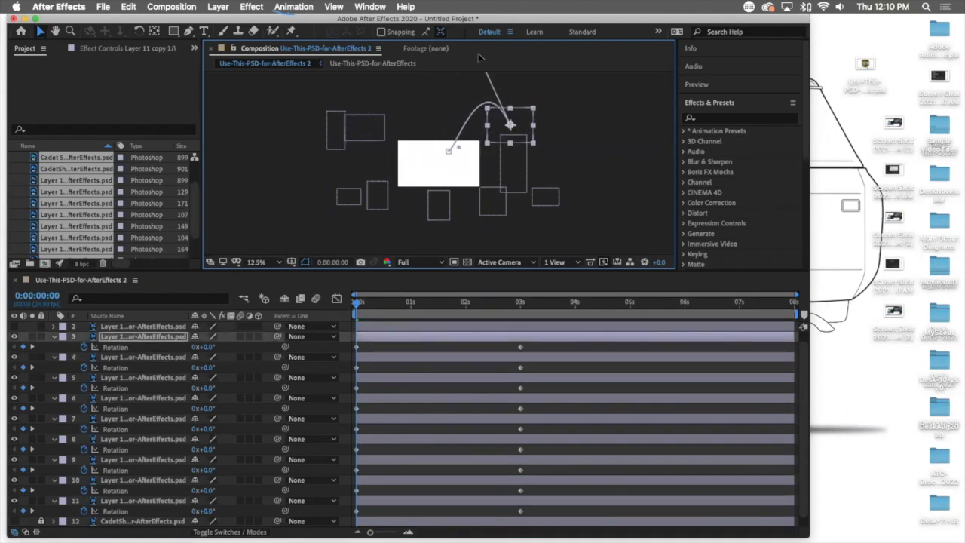
{"action": "left_click_drag", "start_coordinate": [459, 147], "coordinate": [464, 174]}
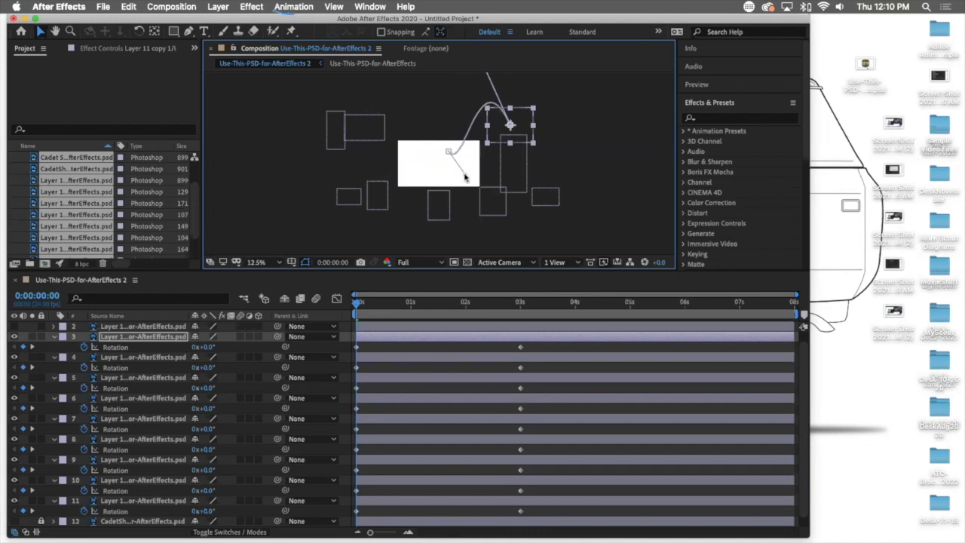
{"action": "left_click", "coordinate": [559, 140]}
- Set the layer 3 piece's Rotation to 10 revolutions at 0:00:00:00 and check its keyframe at 0:00:03:00
{"action": "left_click", "coordinate": [511, 125]}
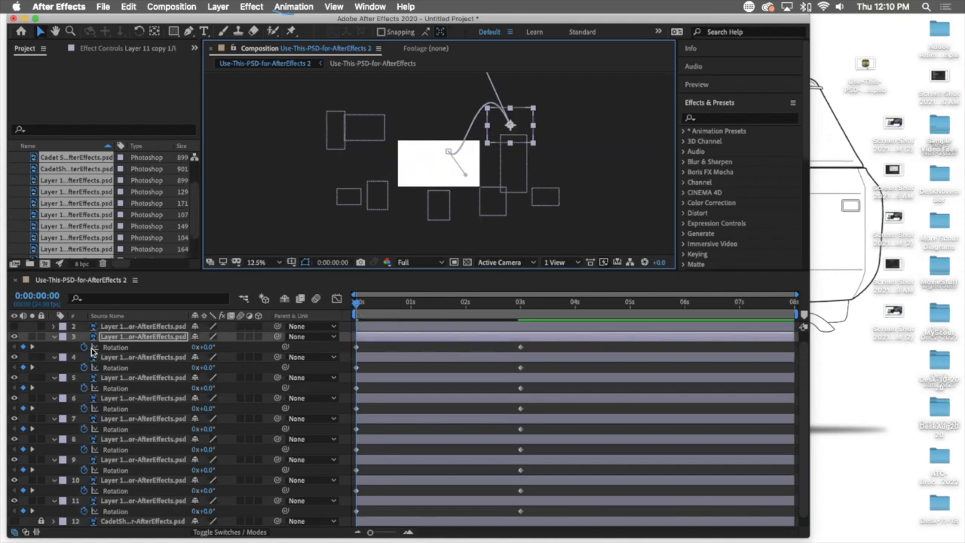
{"action": "left_click", "coordinate": [196, 346]}
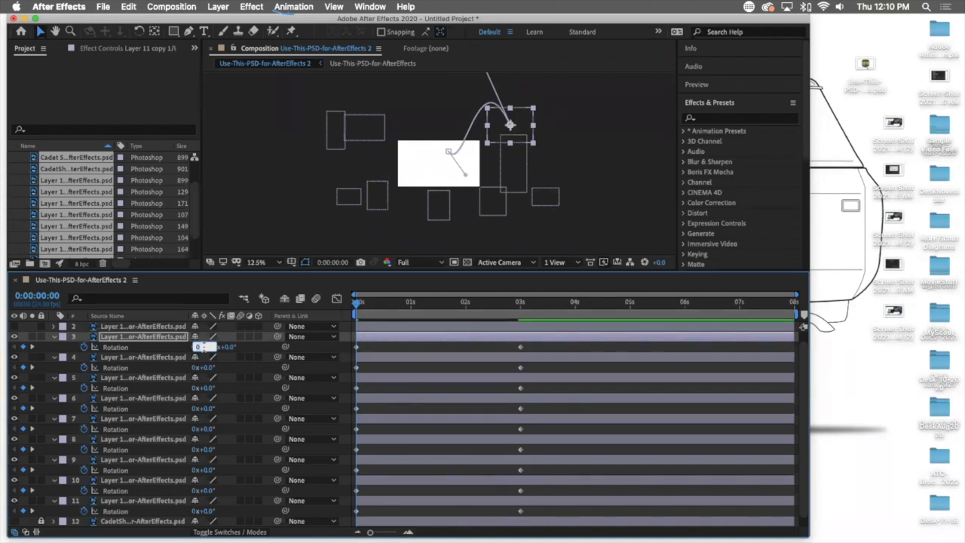
{"action": "key", "text": "Return"}
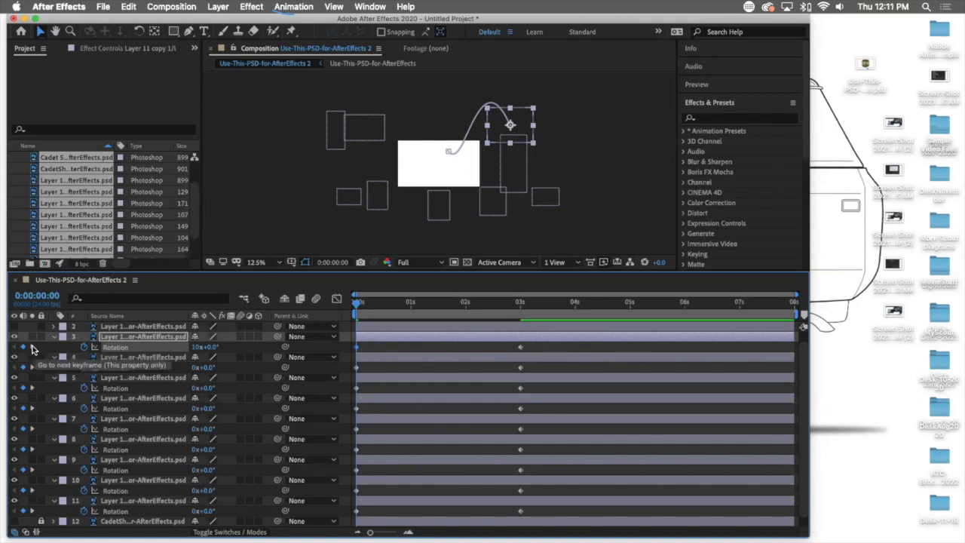
{"action": "left_click", "coordinate": [32, 348]}
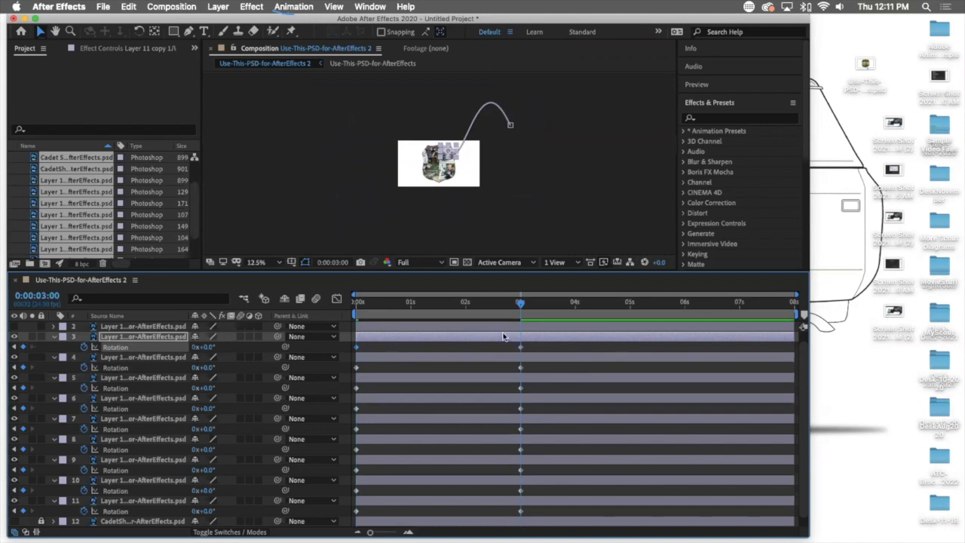
{"action": "left_click_drag", "start_coordinate": [519, 304], "coordinate": [542, 307]}
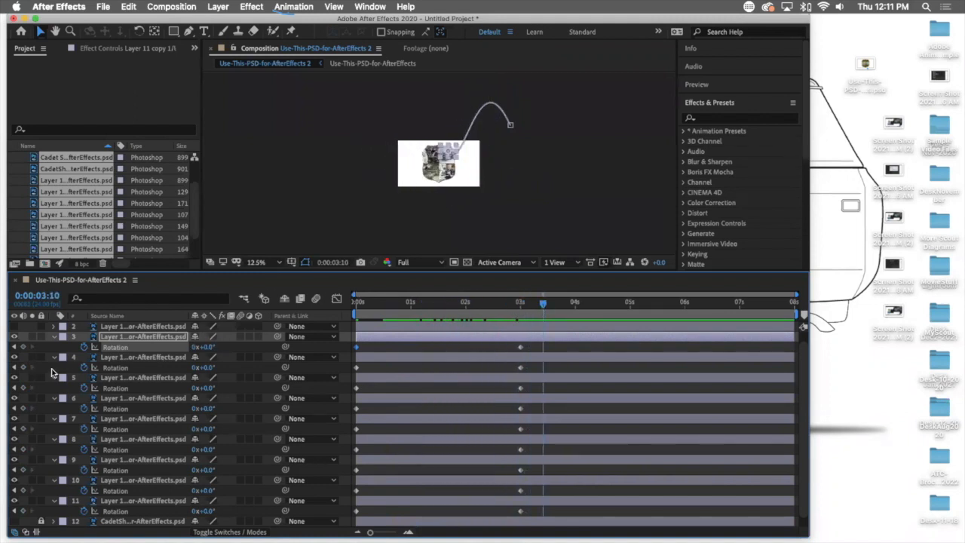
- Hide layers 4 through 11, fit the composition to the viewer and preview the layer 3 piece spinning in
{"action": "left_click_drag", "start_coordinate": [13, 357], "coordinate": [14, 500]}
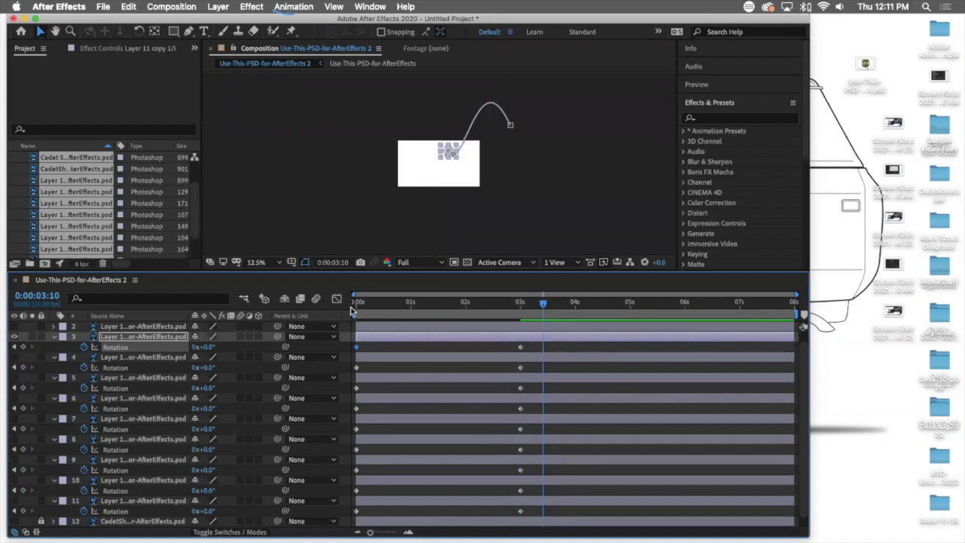
{"action": "left_click", "coordinate": [279, 262]}
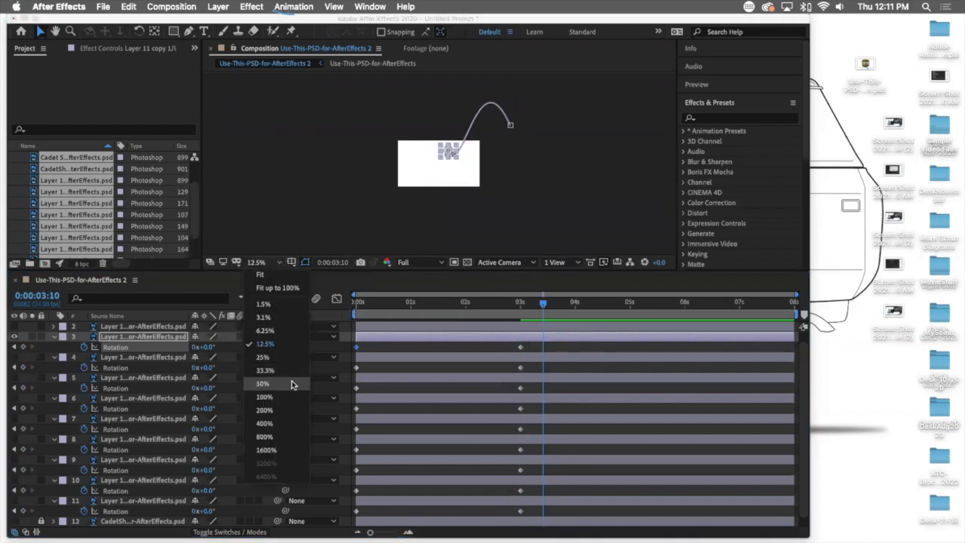
{"action": "left_click", "coordinate": [288, 285]}
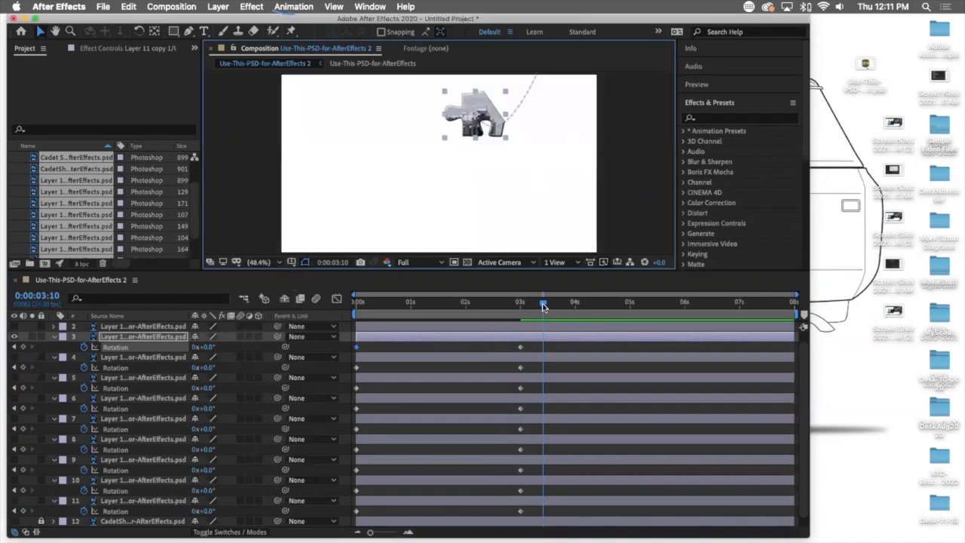
{"action": "key", "text": "Home"}
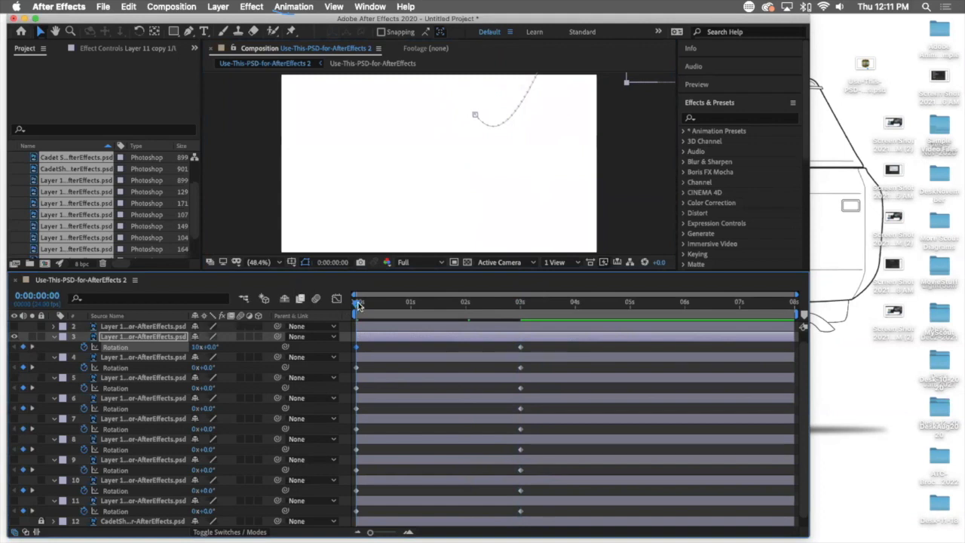
{"action": "key", "text": "space"}
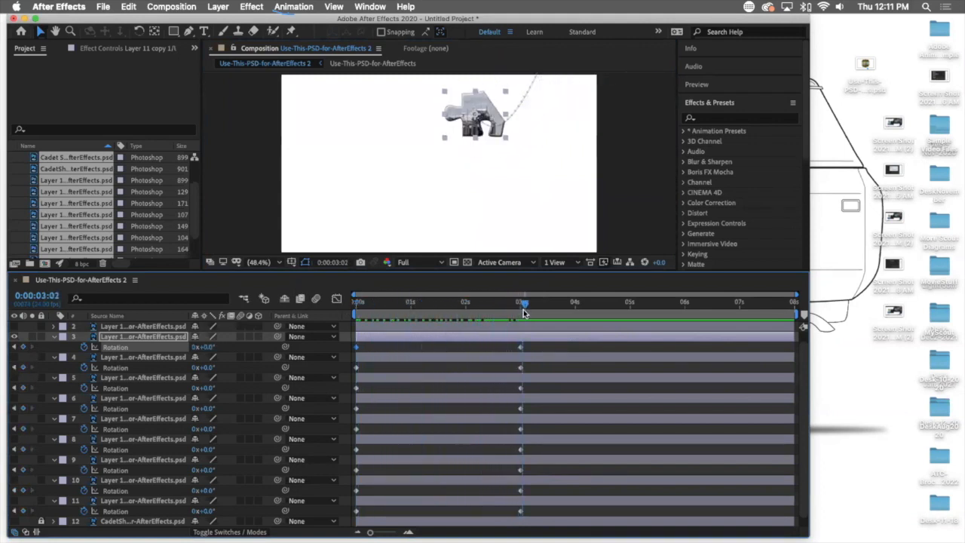
{"action": "mouse_move", "coordinate": [513, 309]}
{"action": "left_mouse_down"}
{"action": "mouse_move", "coordinate": [526, 309]}
{"action": "mouse_move", "coordinate": [434, 307]}
{"action": "mouse_move", "coordinate": [523, 305]}
{"action": "left_mouse_up"}
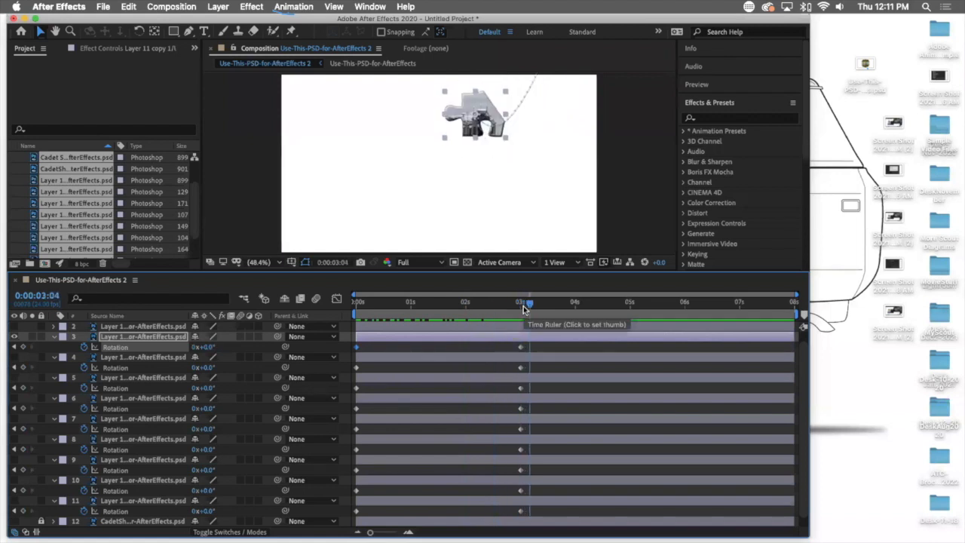
{"action": "left_click_drag", "start_coordinate": [528, 305], "coordinate": [303, 308]}
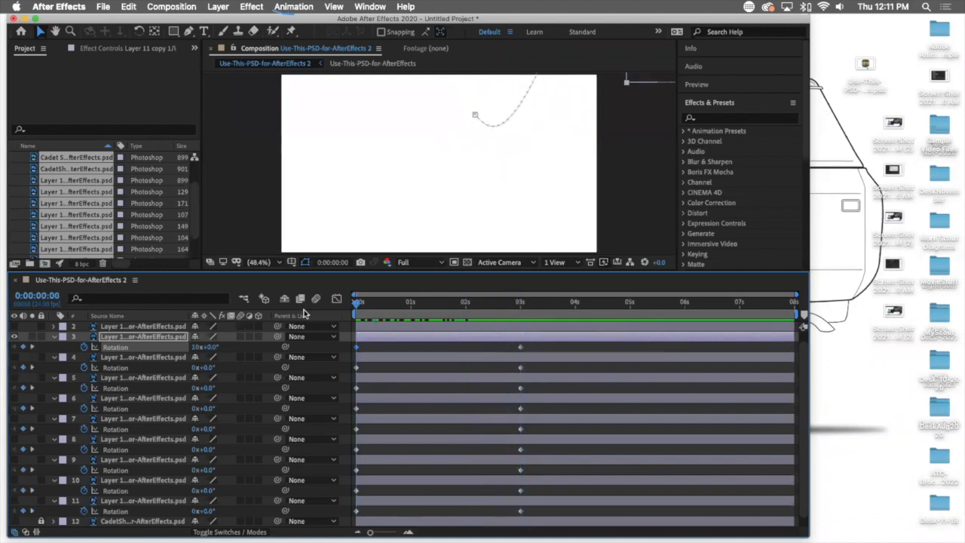
- Set the layer 3 piece's Rotation to 20 revolutions at 0:00:00:00 and scrub through the spin
{"action": "left_click", "coordinate": [199, 347]}
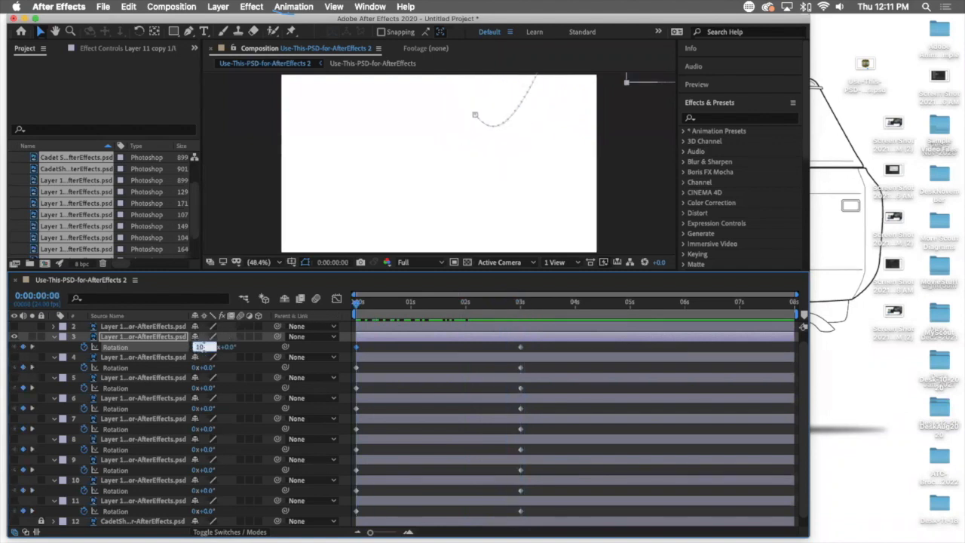
{"action": "type", "text": "20"}
{"action": "key", "text": "Return"}
{"action": "left_click_drag", "start_coordinate": [352, 301], "coordinate": [525, 304]}
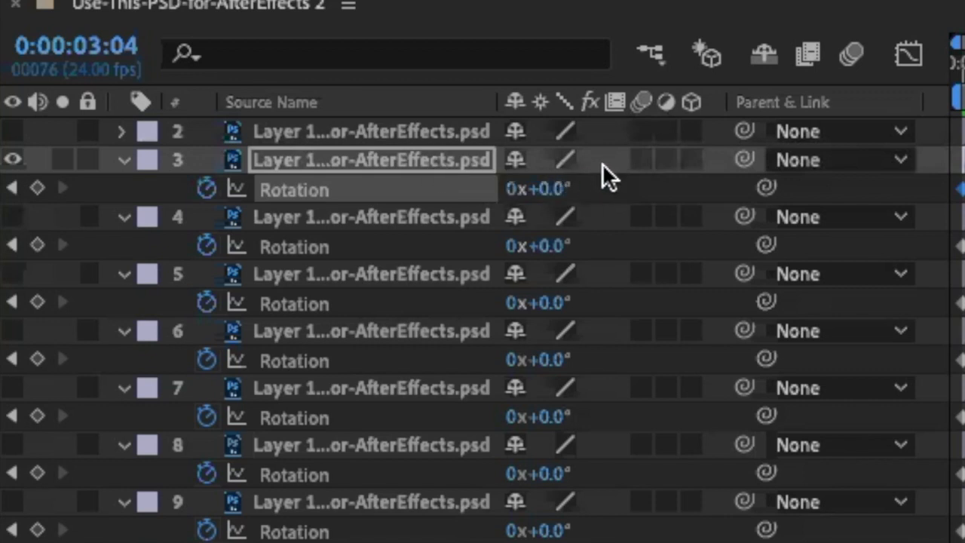
- Enable motion blur for layer 3 and for the composition, and scrub through the blurred spin
{"action": "left_click", "coordinate": [641, 160]}
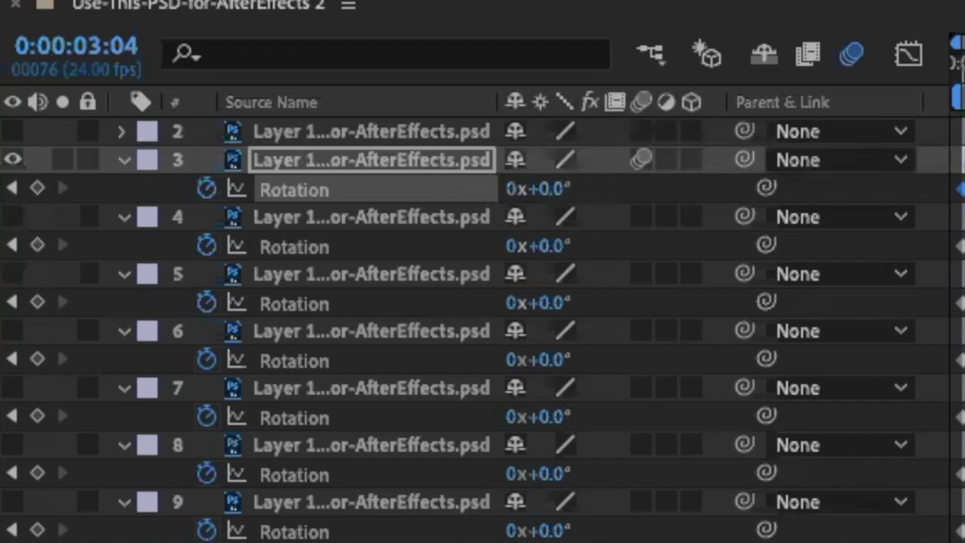
{"action": "left_click_drag", "start_coordinate": [964, 62], "coordinate": [494, 312]}
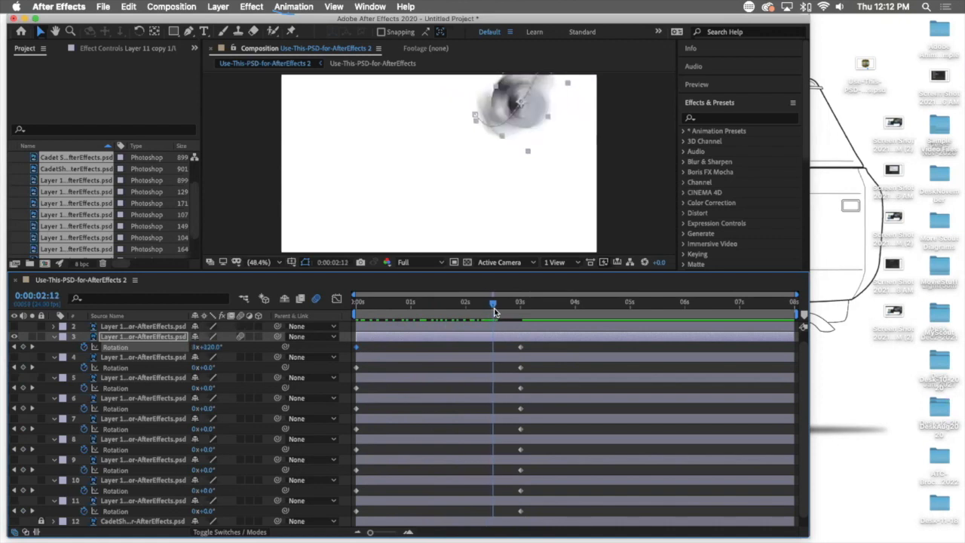
{"action": "left_click_drag", "start_coordinate": [494, 312], "coordinate": [531, 311]}
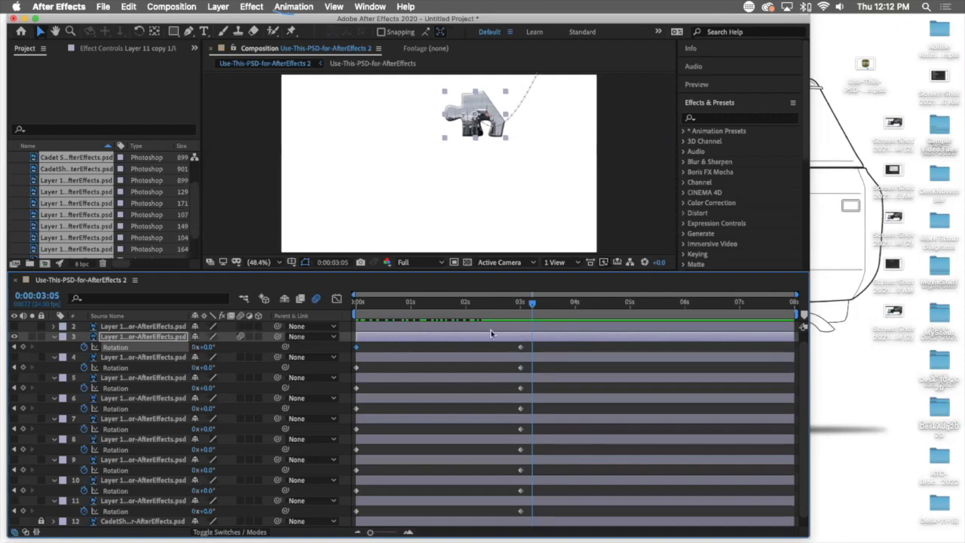
- Set the layer 3 piece's Rotation to 4 revolutions at 0:00:00:00 and preview the slower spin
{"action": "key", "text": "Home"}
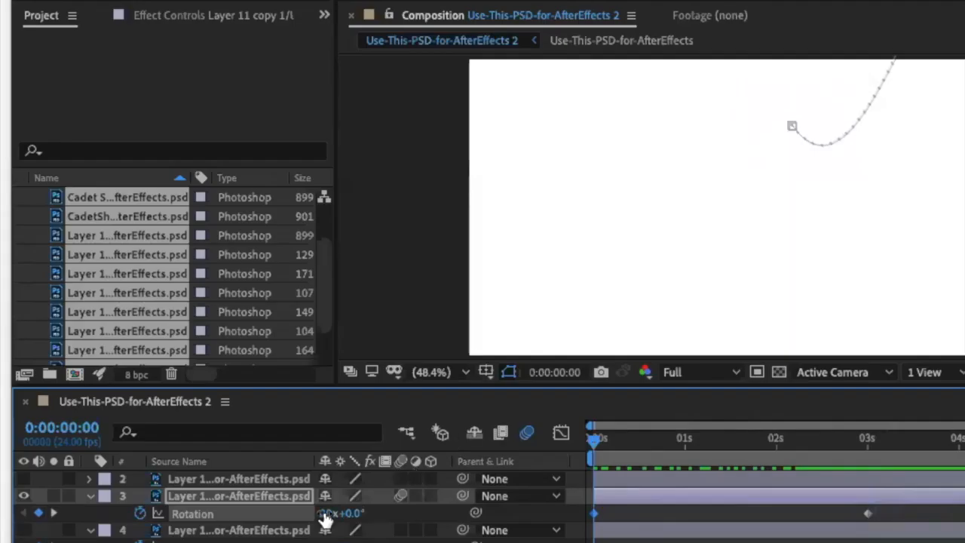
{"action": "left_click", "coordinate": [347, 513]}
{"action": "type", "text": "4"}
{"action": "key", "text": "Return"}
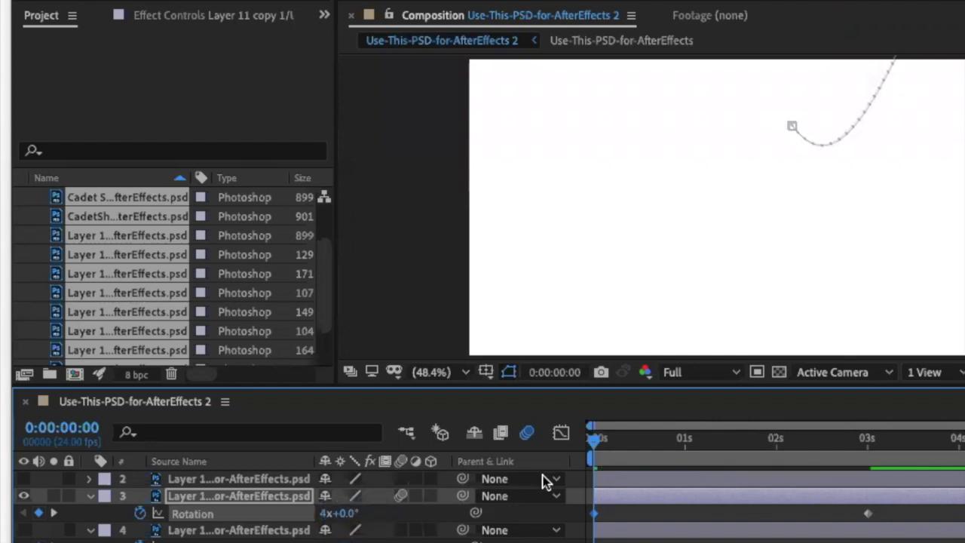
{"action": "key", "text": "space"}
{"action": "mouse_move", "coordinate": [737, 452]}
{"action": "left_mouse_down"}
{"action": "mouse_move", "coordinate": [872, 462]}
{"action": "mouse_move", "coordinate": [738, 455]}
{"action": "left_mouse_up"}
- Set the layer 3 piece's Rotation to 1 revolution at 0:00:00:00
{"action": "key", "text": "Home"}
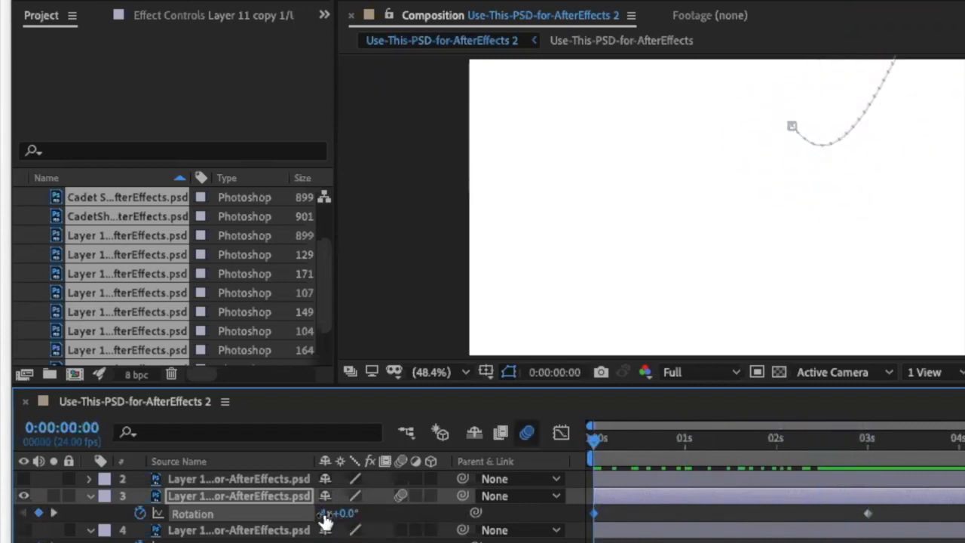
{"action": "left_click", "coordinate": [330, 514]}
{"action": "type", "text": "4"}
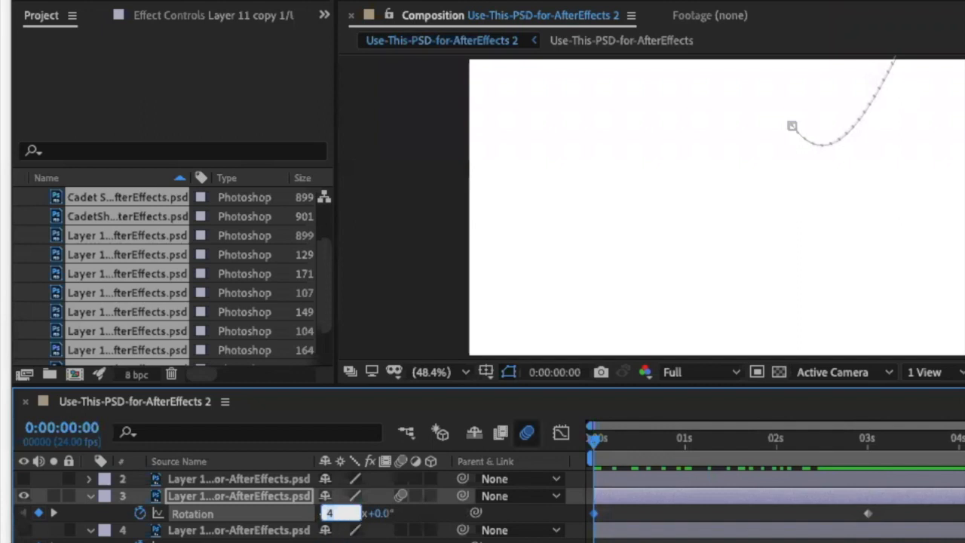
{"action": "key", "text": "BackSpace"}
{"action": "type", "text": "1"}
{"action": "key", "text": "Return"}
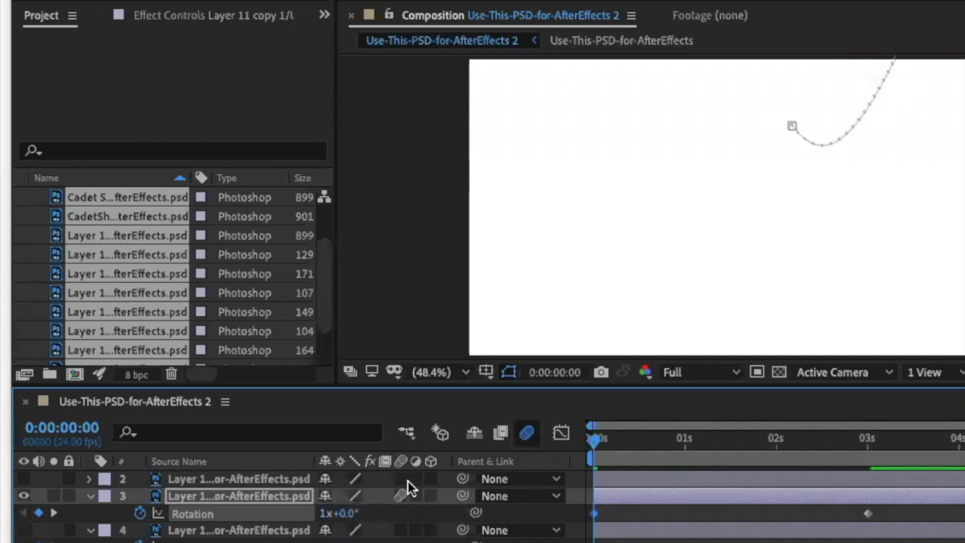
- Scrub through the layer 3 piece's spin, set its Rotation to 20 revolutions at 0:00:00:00 and scrub through again
{"action": "scroll", "coordinate": [631, 446], "scroll_direction": "up", "scroll_amount": 1}
{"action": "left_click_drag", "start_coordinate": [631, 441], "coordinate": [480, 427]}
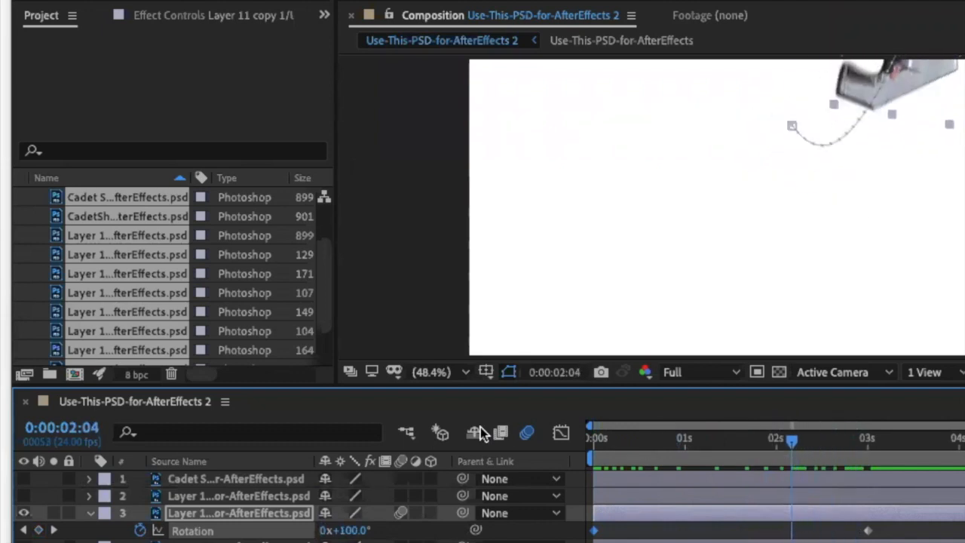
{"action": "left_click", "coordinate": [327, 530]}
{"action": "type", "text": "20"}
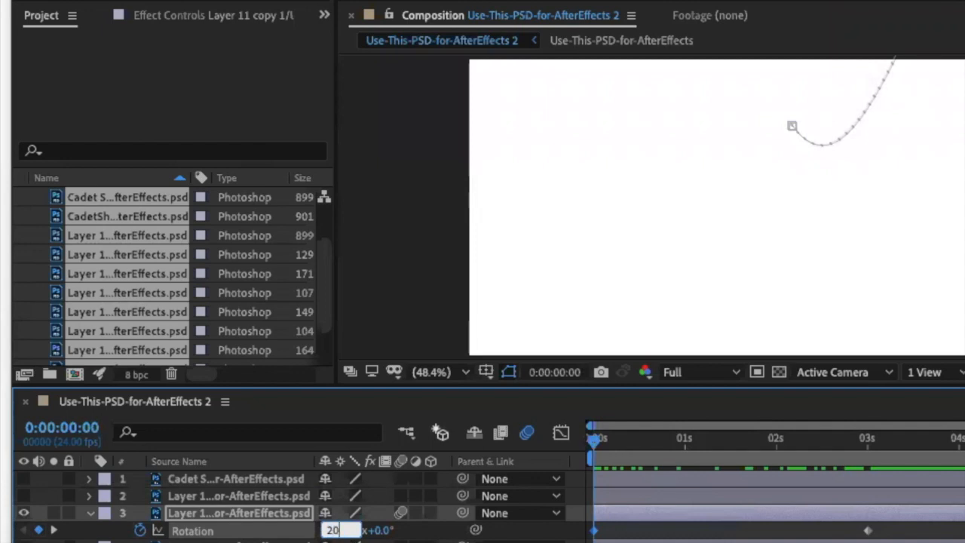
{"action": "key", "text": "Return"}
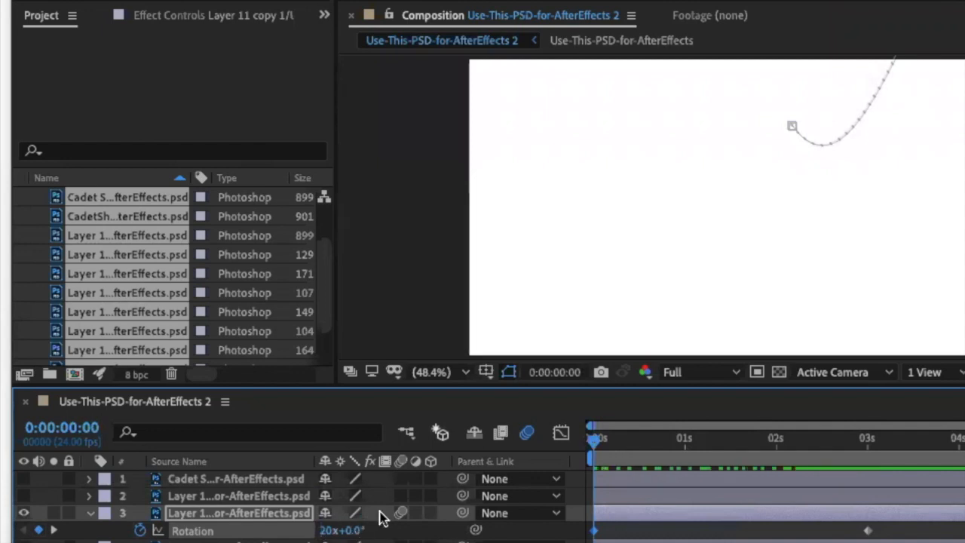
{"action": "left_click_drag", "start_coordinate": [594, 442], "coordinate": [880, 460]}
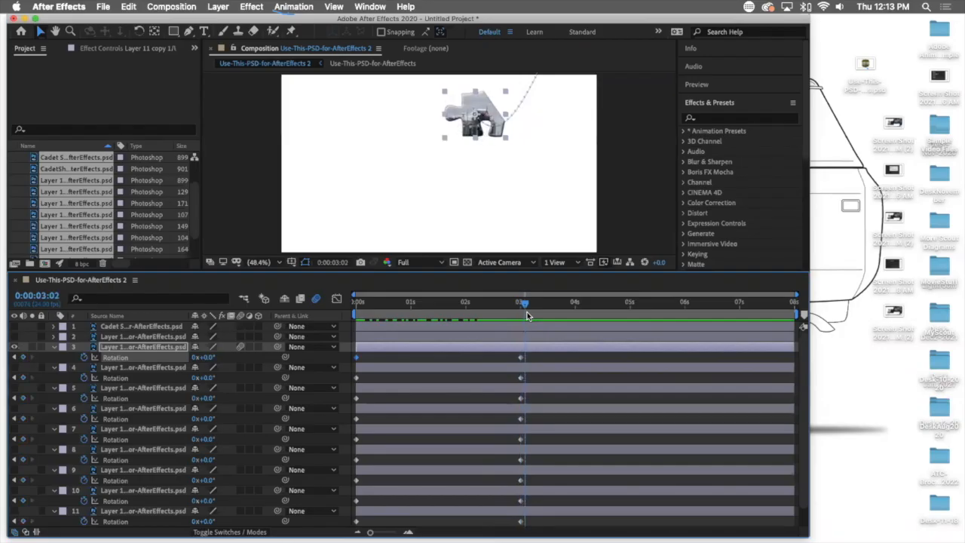
- Apply Easy Ease to layer 3's Rotation keyframe at 0:00:03:00 and preview the eased spin
{"action": "left_click_drag", "start_coordinate": [528, 315], "coordinate": [524, 315]}
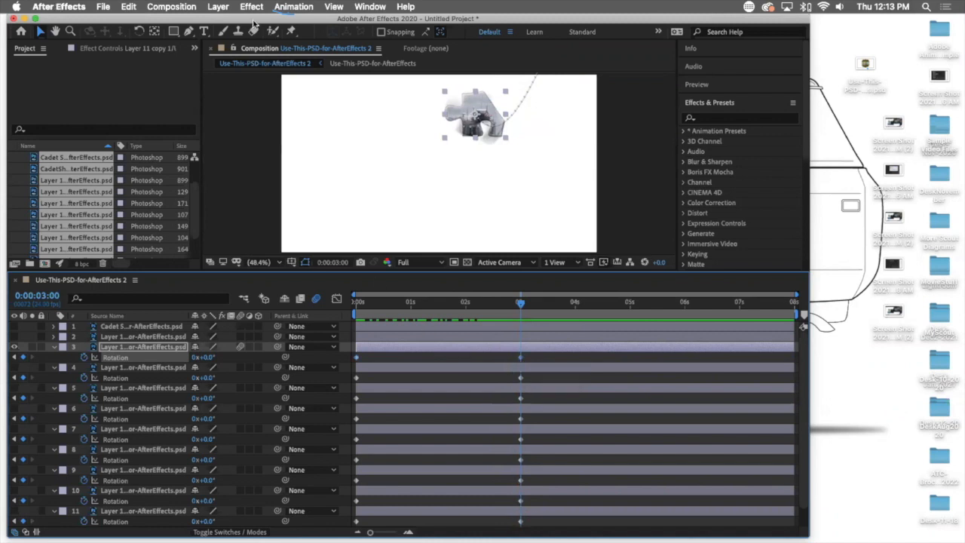
{"action": "left_click", "coordinate": [299, 8]}
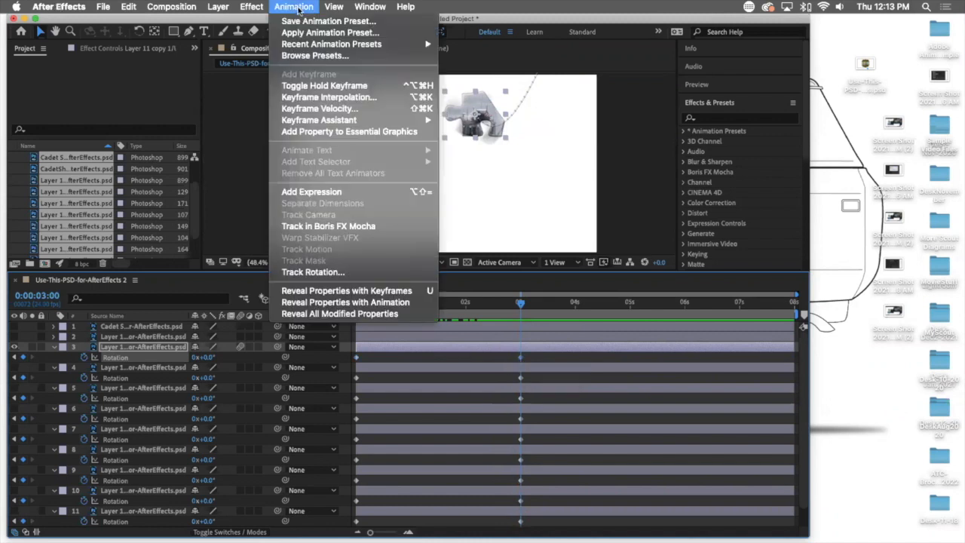
{"action": "mouse_move", "coordinate": [313, 122]}
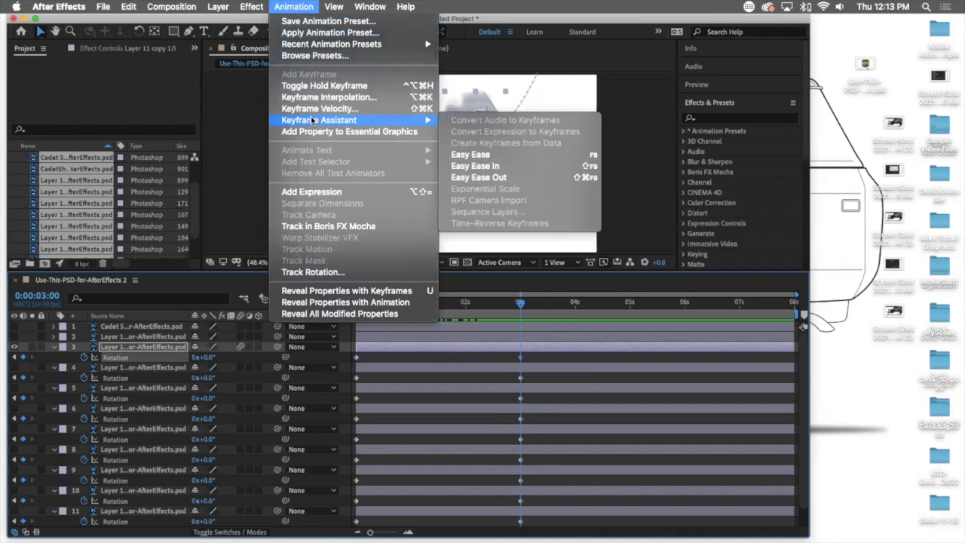
{"action": "left_click", "coordinate": [490, 155]}
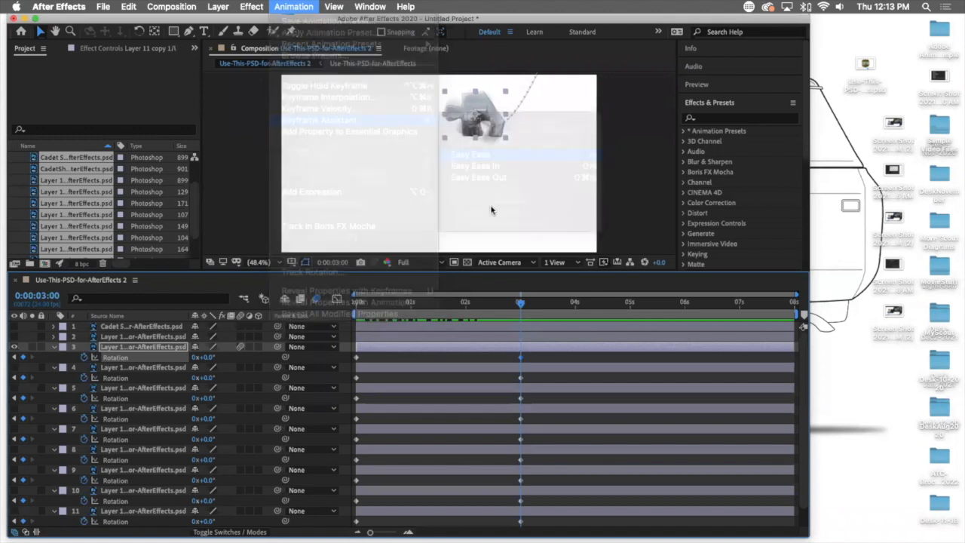
{"action": "left_click_drag", "start_coordinate": [520, 304], "coordinate": [360, 299]}
{"action": "key", "text": "space"}
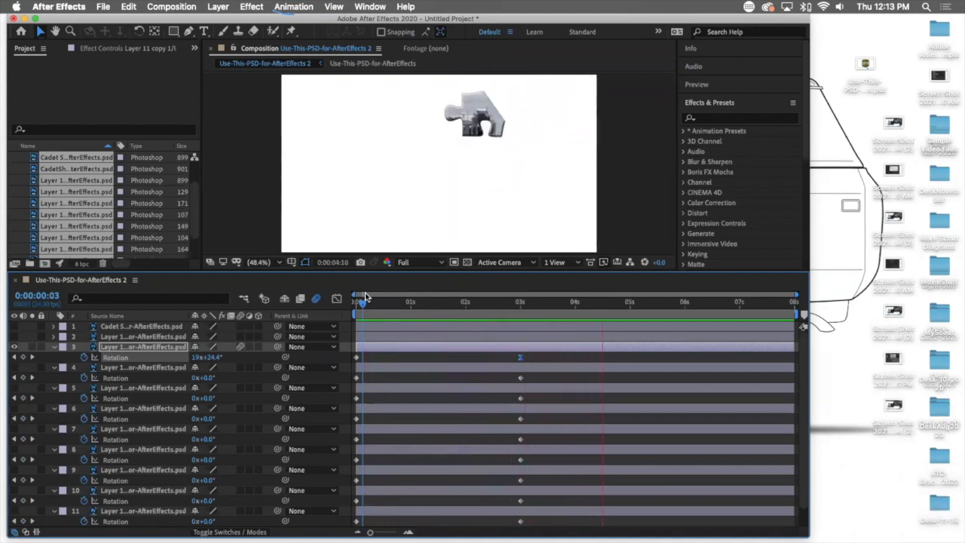
{"action": "key", "text": "space"}
{"action": "left_click_drag", "start_coordinate": [579, 304], "coordinate": [492, 303]}
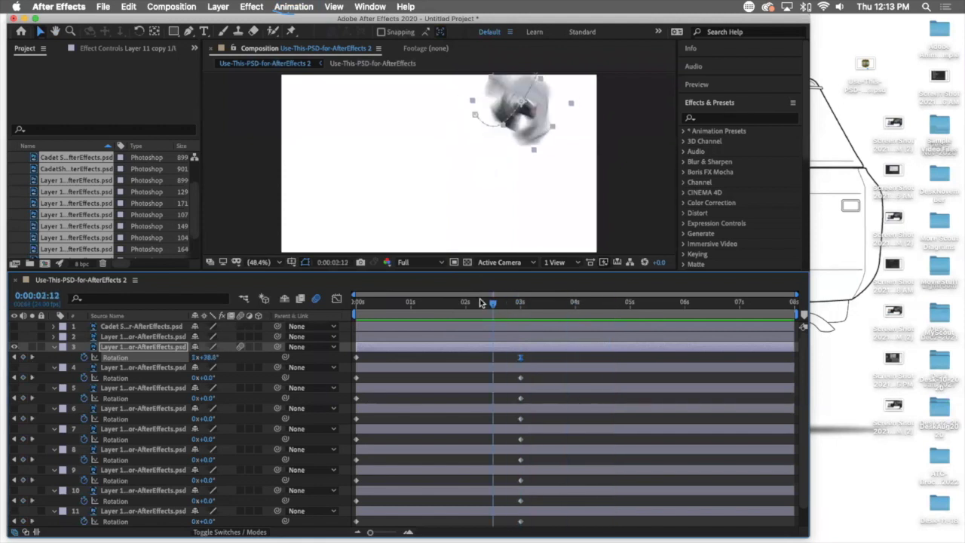
- Undo the Easy Ease on layer 3's Rotation keyframe and play the spin from the start for comparison
{"action": "left_click", "coordinate": [129, 7]}
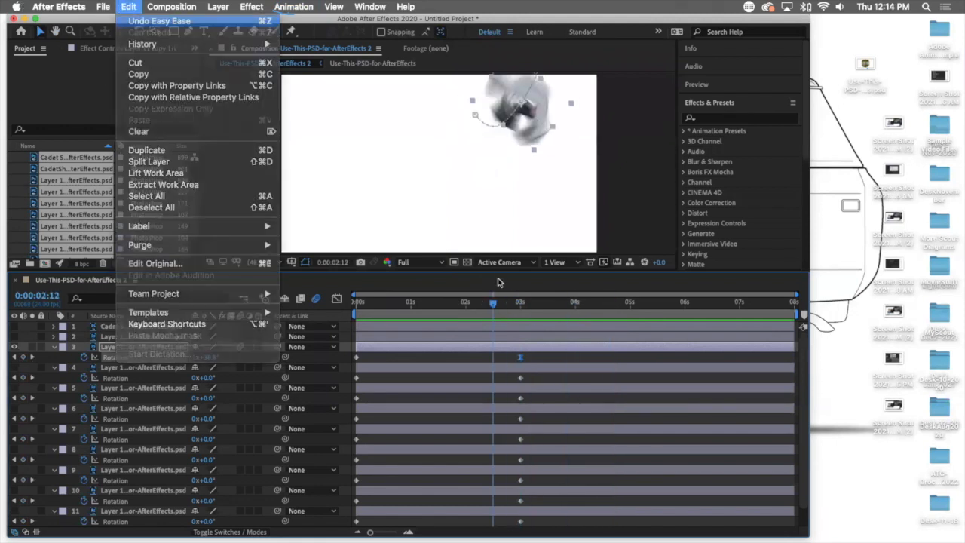
{"action": "left_click_drag", "start_coordinate": [519, 304], "coordinate": [347, 301]}
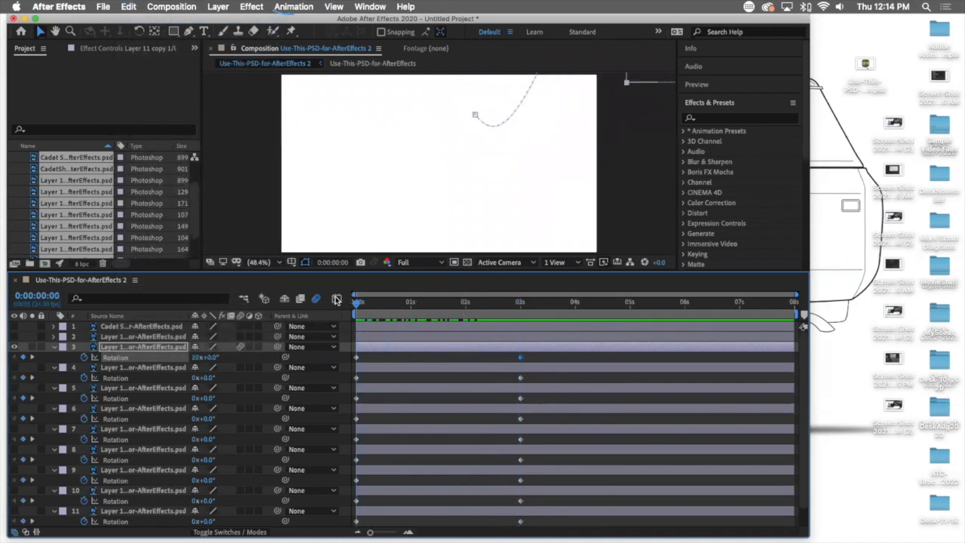
{"action": "key", "text": "space"}
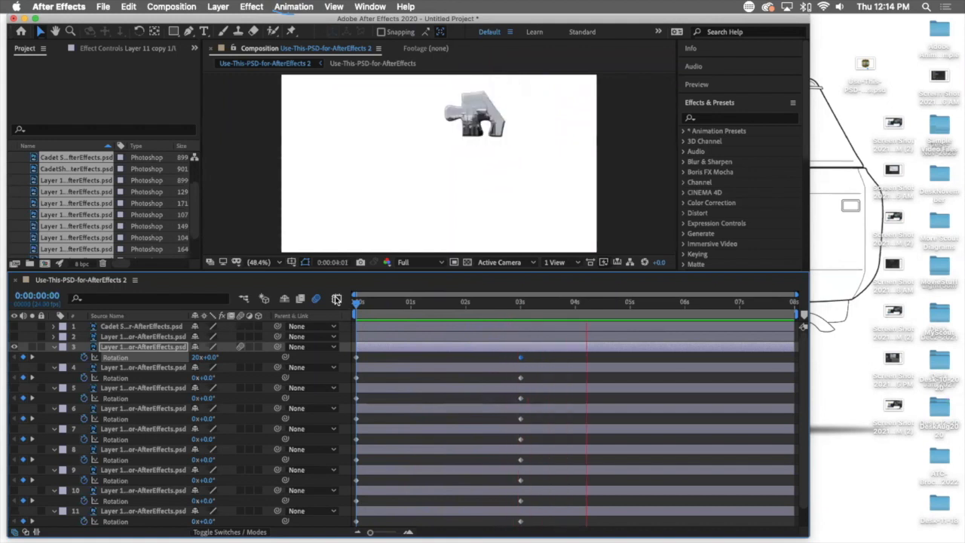
{"action": "key", "text": "space"}
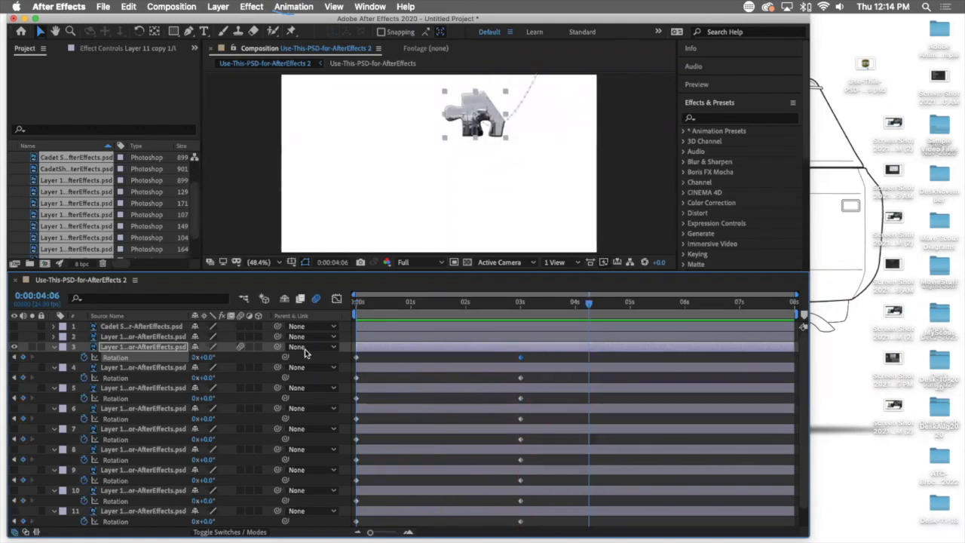
- Reapply Easy Ease to layer 3's Rotation keyframe at 0:00:03:00 and play the animation from the start
{"action": "left_click", "coordinate": [520, 357]}
{"action": "left_click", "coordinate": [520, 302]}
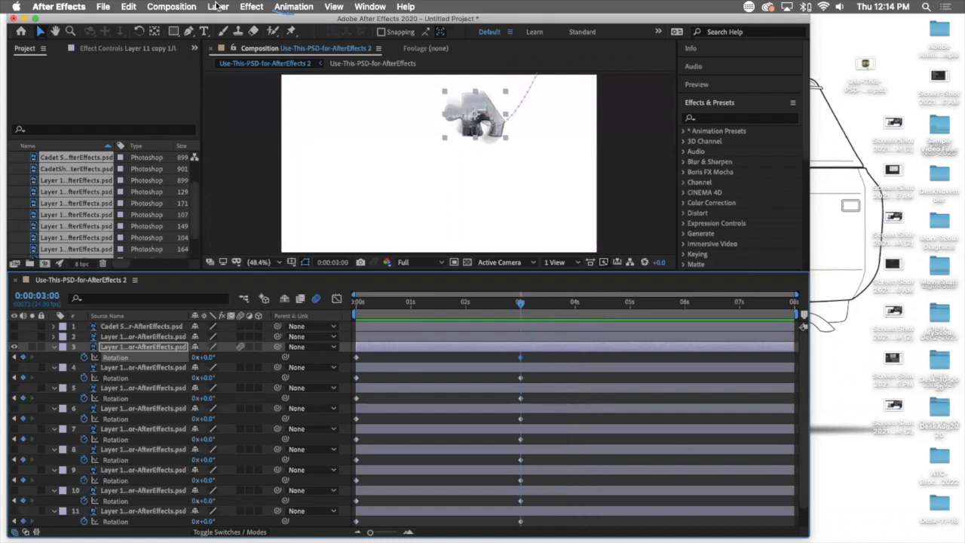
{"action": "left_click", "coordinate": [293, 7]}
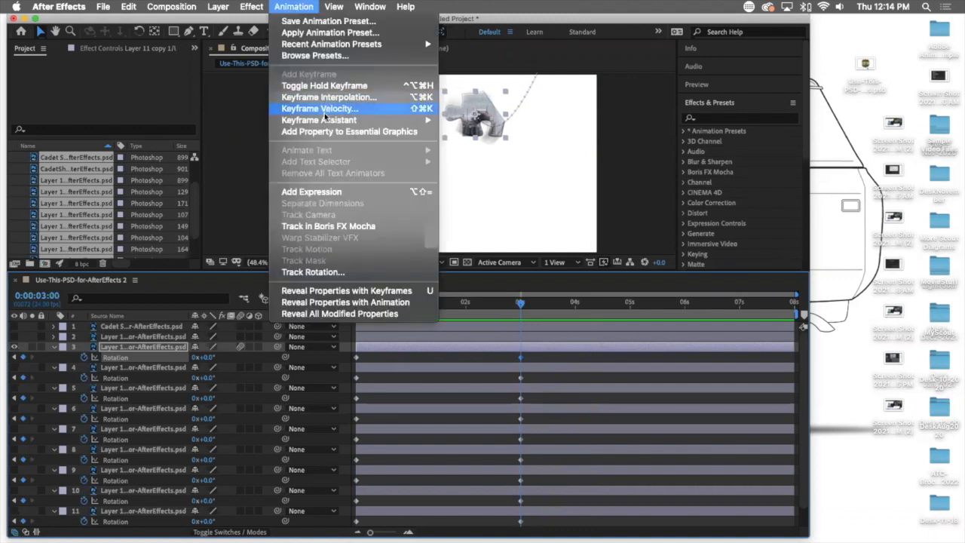
{"action": "left_click", "coordinate": [497, 157]}
{"action": "left_click_drag", "start_coordinate": [520, 303], "coordinate": [354, 284]}
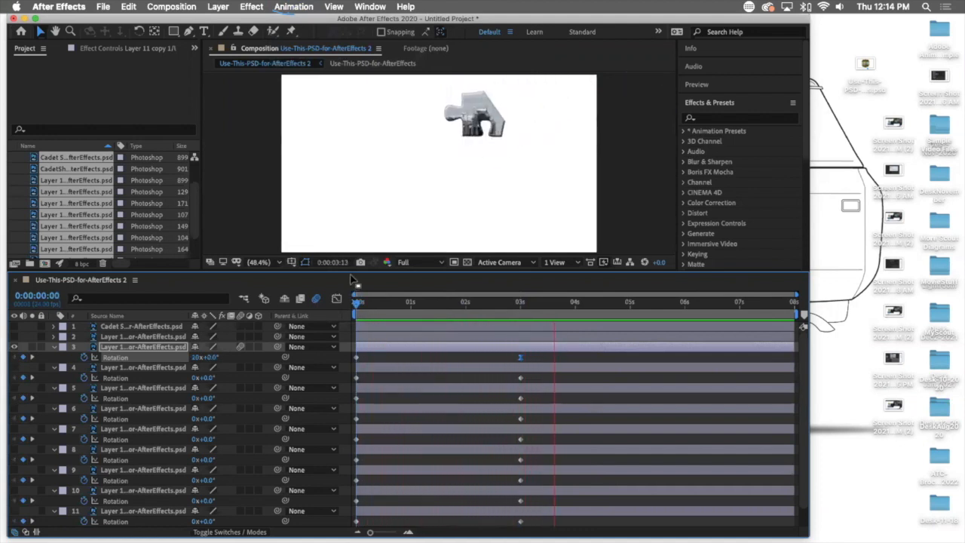
{"action": "key", "text": "space"}
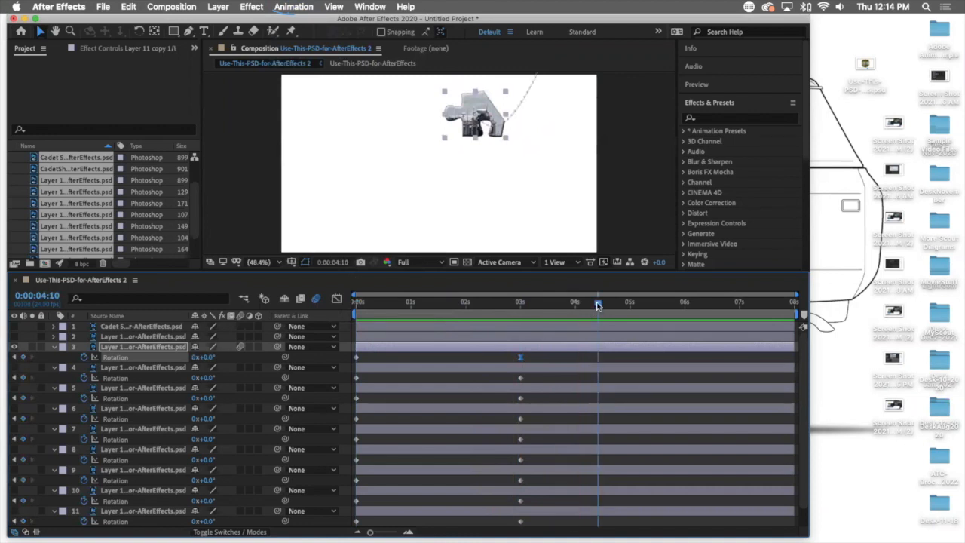
- Reveal layer 3's Position and nudge the piece up and right to about 666.4, 125.6 at 0:00:03:04
{"action": "left_click_drag", "start_coordinate": [598, 304], "coordinate": [520, 302]}
{"action": "left_click_drag", "start_coordinate": [523, 304], "coordinate": [530, 305]}
{"action": "key", "text": "p"}
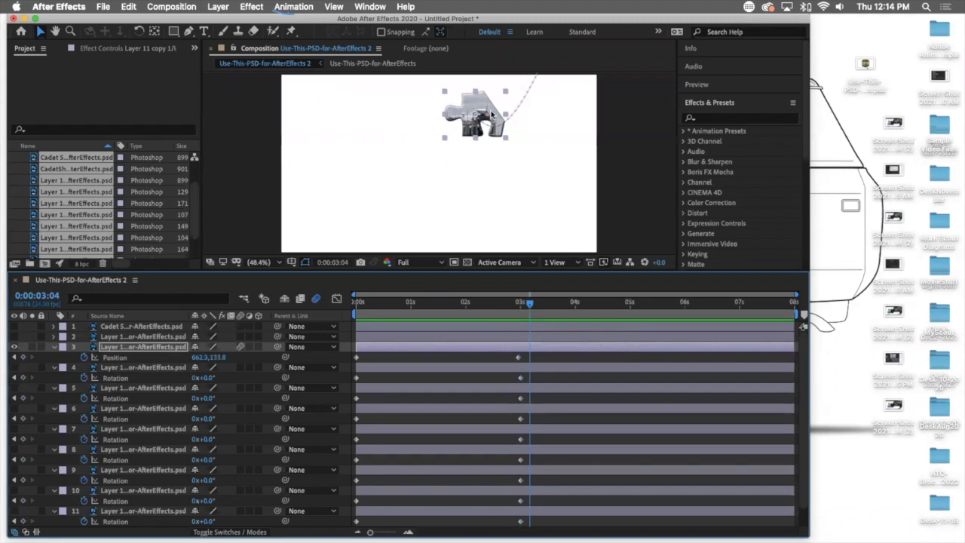
{"action": "left_click_drag", "start_coordinate": [491, 113], "coordinate": [491, 110]}
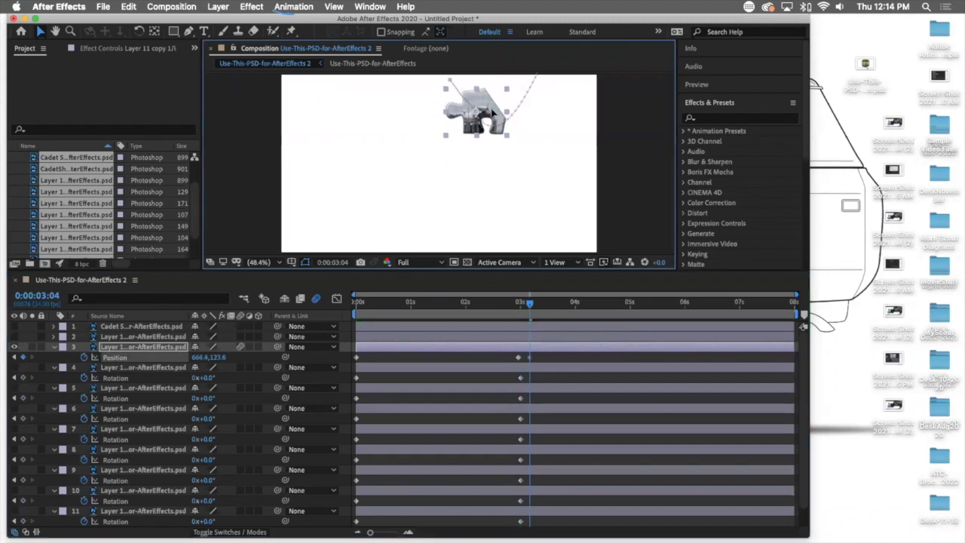
{"action": "left_click", "coordinate": [542, 357]}
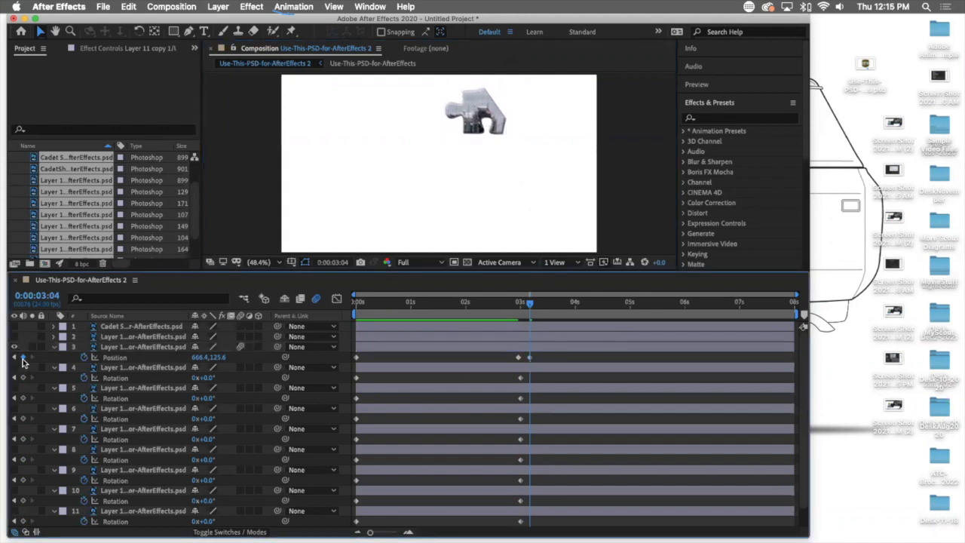
- Keyframe layer 3's Position at 0:00:03:08, aligning the piece to the shield reference at about 660.2, 138.0, and leave the reference layer hidden
{"action": "left_click_drag", "start_coordinate": [530, 301], "coordinate": [540, 306]}
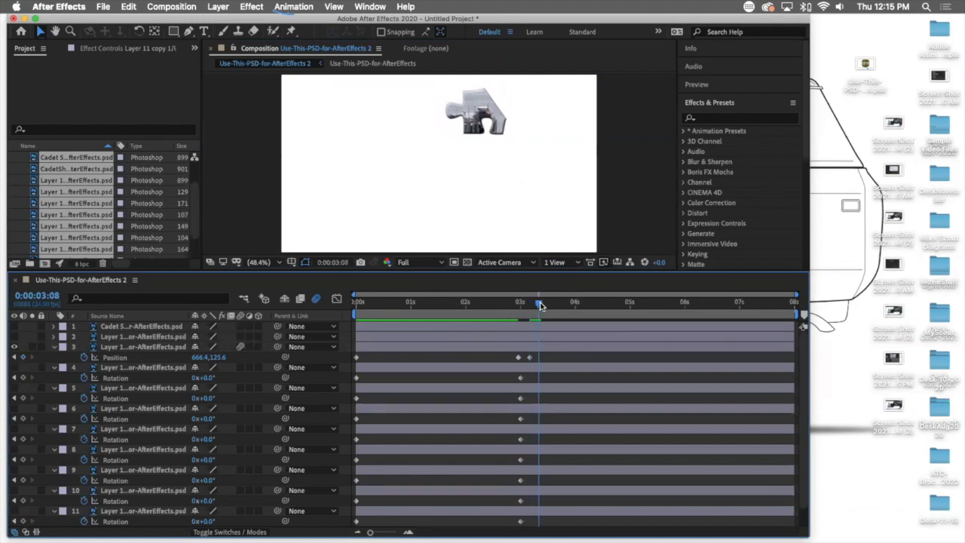
{"action": "left_click", "coordinate": [23, 357]}
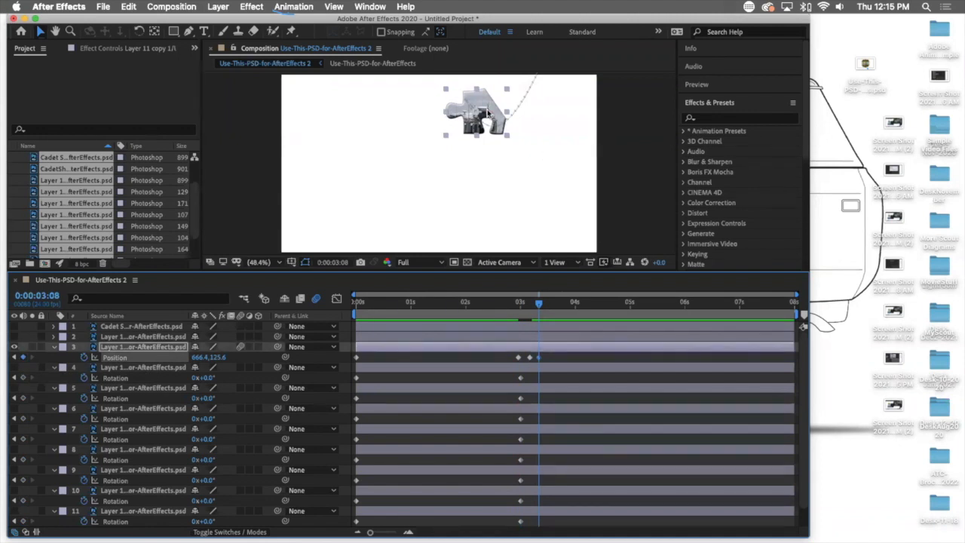
{"action": "scroll", "coordinate": [57, 488], "scroll_direction": "down", "scroll_amount": 1}
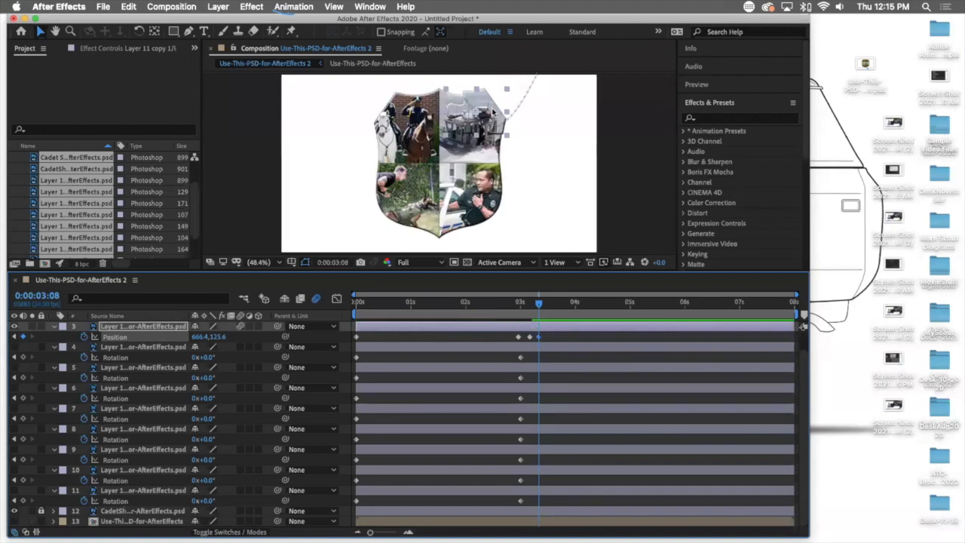
{"action": "left_click_drag", "start_coordinate": [493, 112], "coordinate": [491, 117]}
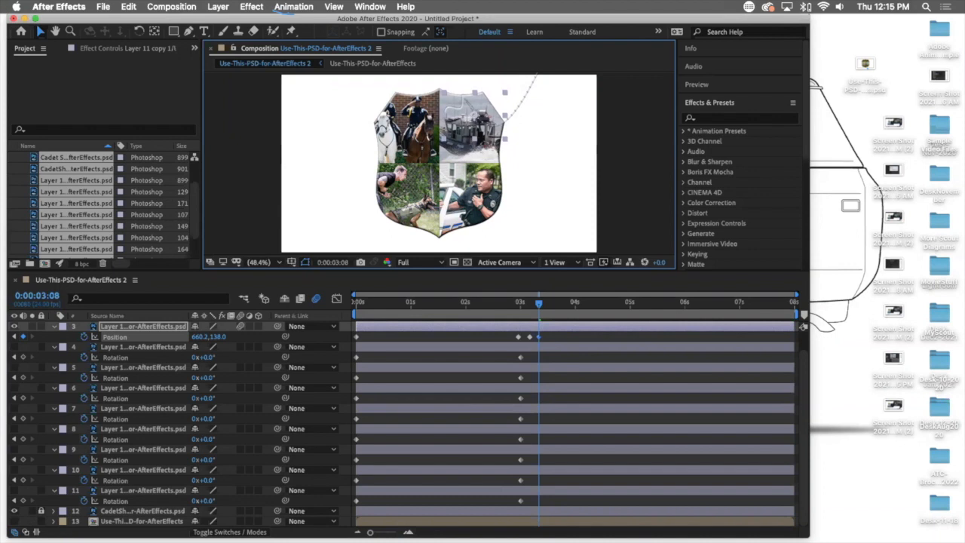
{"action": "left_click", "coordinate": [14, 511]}
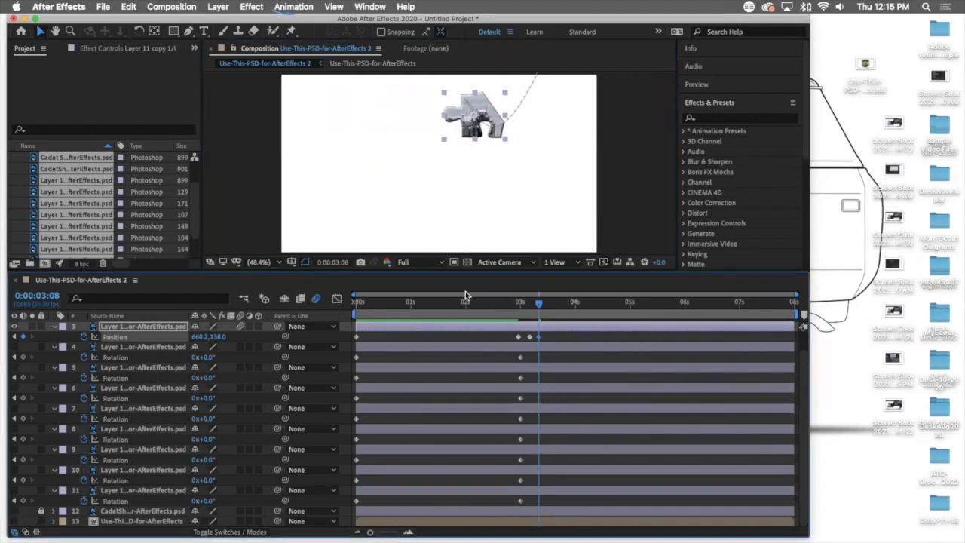
- Preview the layer 3 piece's landing bounce and scrub back to its last Position keyframe at 0:00:03:08
{"action": "left_click_drag", "start_coordinate": [476, 303], "coordinate": [445, 302]}
{"action": "key", "text": "space"}
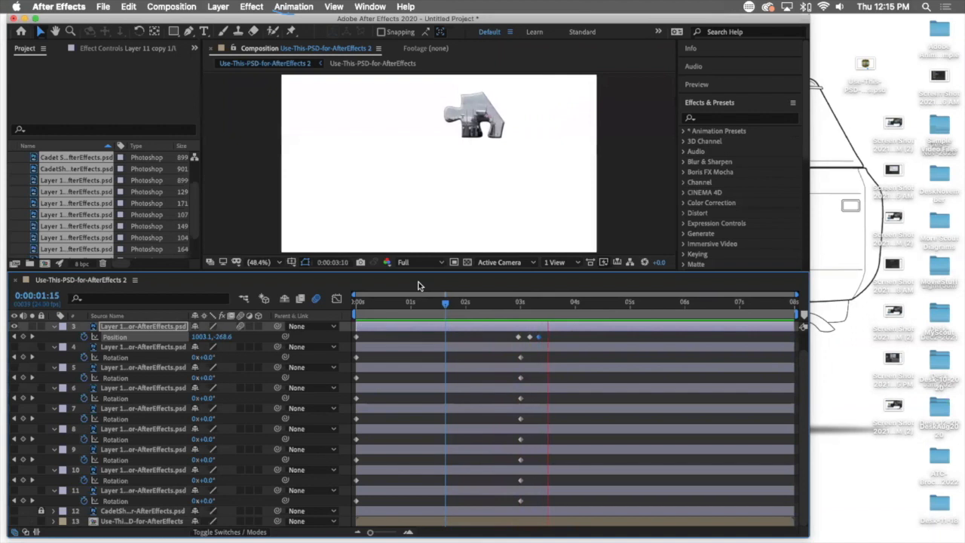
{"action": "left_click", "coordinate": [616, 304]}
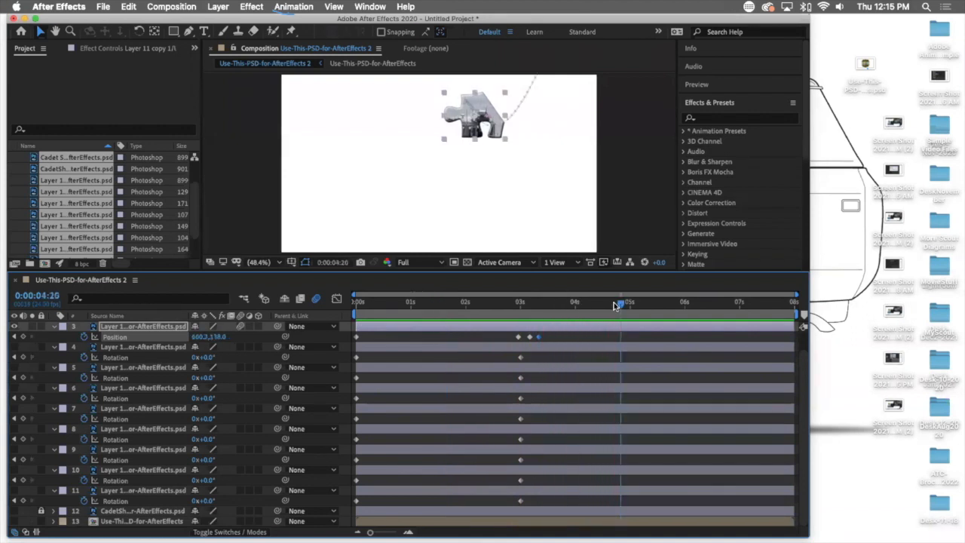
{"action": "left_click_drag", "start_coordinate": [568, 305], "coordinate": [536, 309]}
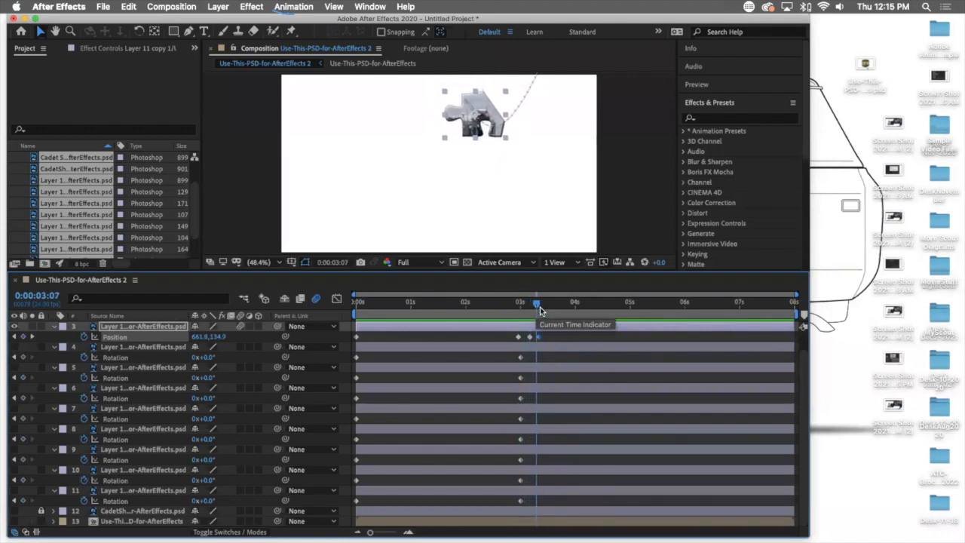
{"action": "left_click", "coordinate": [537, 304]}
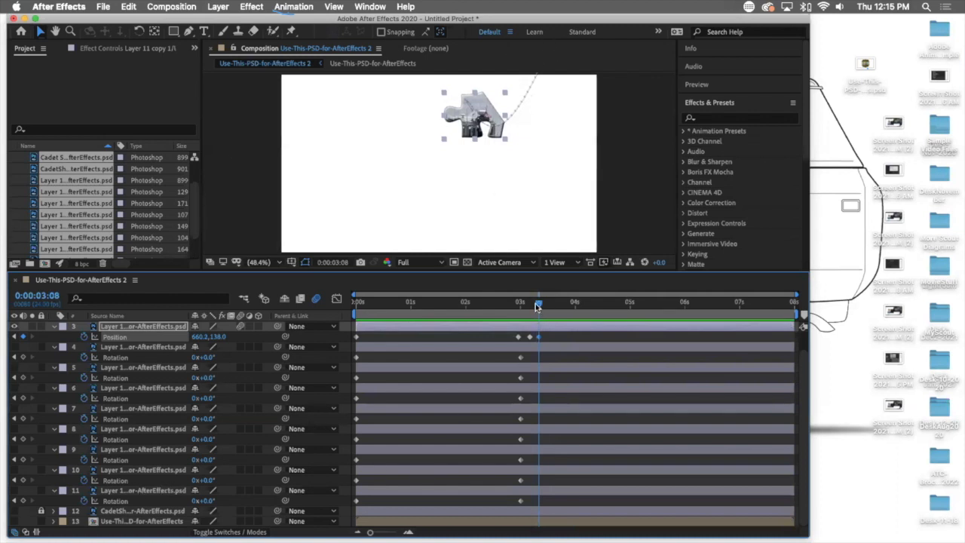
- Set the composition magnification to 12.5% and make the puzzle piece layers 4 through 11 visible
{"action": "left_click", "coordinate": [258, 261]}
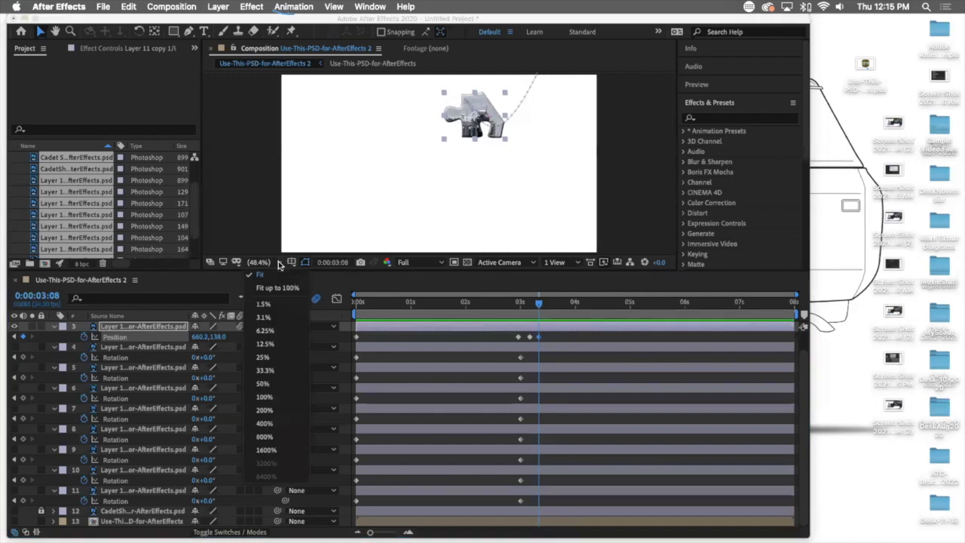
{"action": "left_click", "coordinate": [269, 344]}
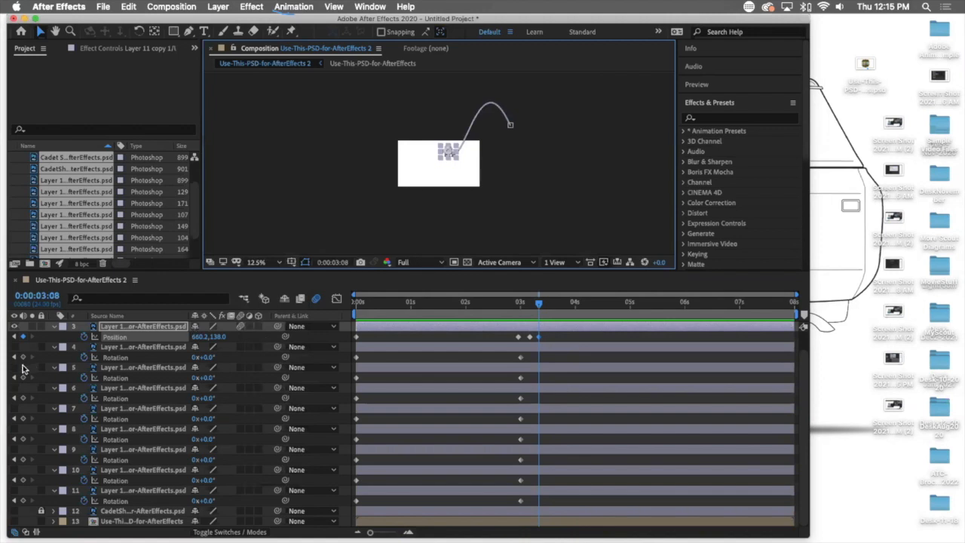
{"action": "left_click_drag", "start_coordinate": [14, 348], "coordinate": [15, 389]}
{"action": "left_click_drag", "start_coordinate": [8, 438], "coordinate": [19, 507]}
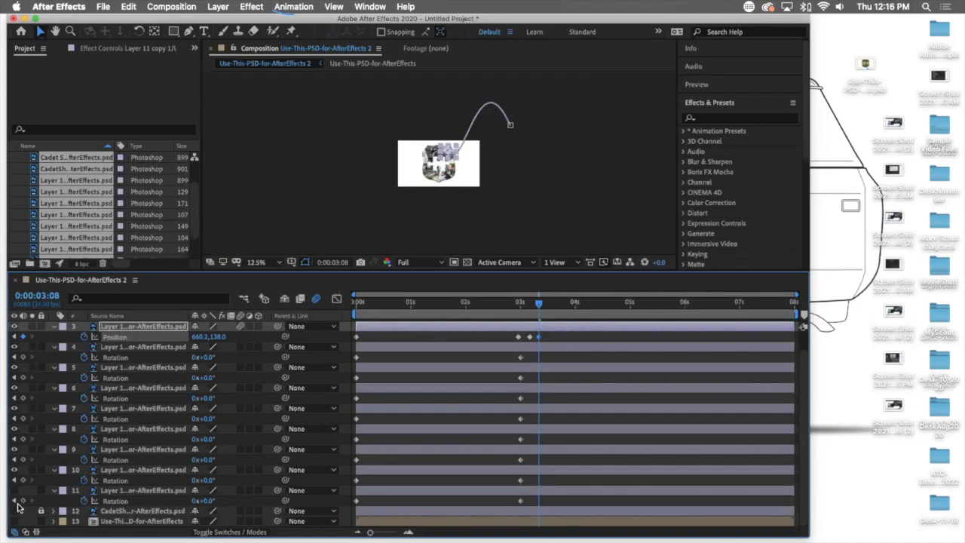
{"action": "left_click", "coordinate": [14, 490]}
- At 0:00:00:00, set the Rotation of layer 4 to 15 full revolutions and layer 5 to 5 revolutions
{"action": "left_click", "coordinate": [118, 358]}
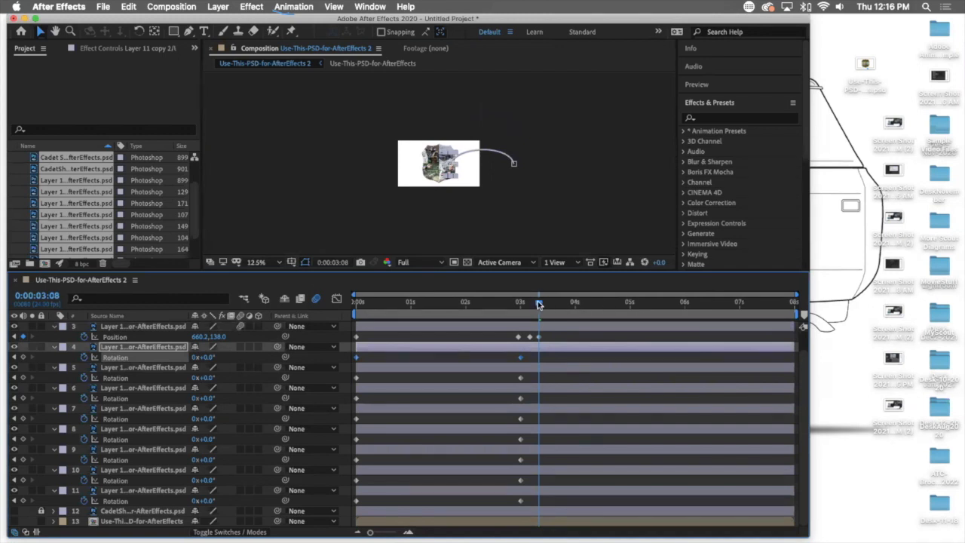
{"action": "left_click_drag", "start_coordinate": [538, 304], "coordinate": [264, 279]}
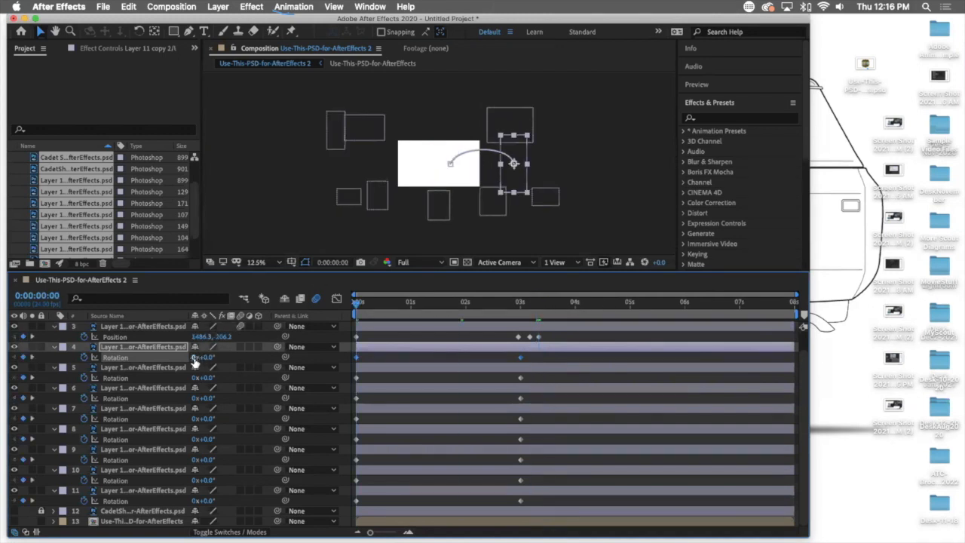
{"action": "left_click", "coordinate": [200, 357]}
{"action": "key", "text": "Return"}
{"action": "left_click", "coordinate": [198, 378]}
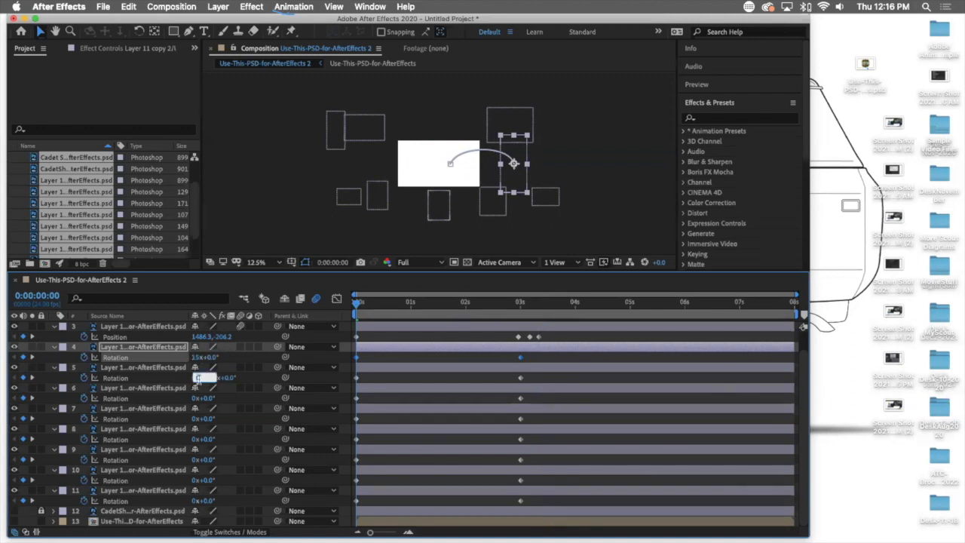
{"action": "type", "text": "5"}
{"action": "key", "text": "Return"}
- Set the starting Rotation keyframes of layer 6 to 10 revolutions and layer 7 to 20 revolutions
{"action": "left_click", "coordinate": [199, 398]}
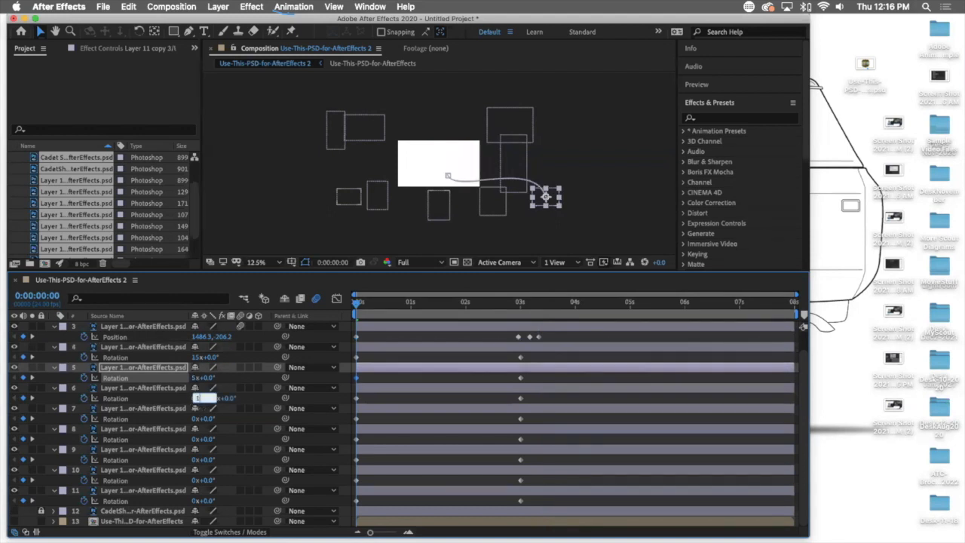
{"action": "key", "text": "Return"}
{"action": "left_click", "coordinate": [198, 418]}
{"action": "type", "text": "20"}
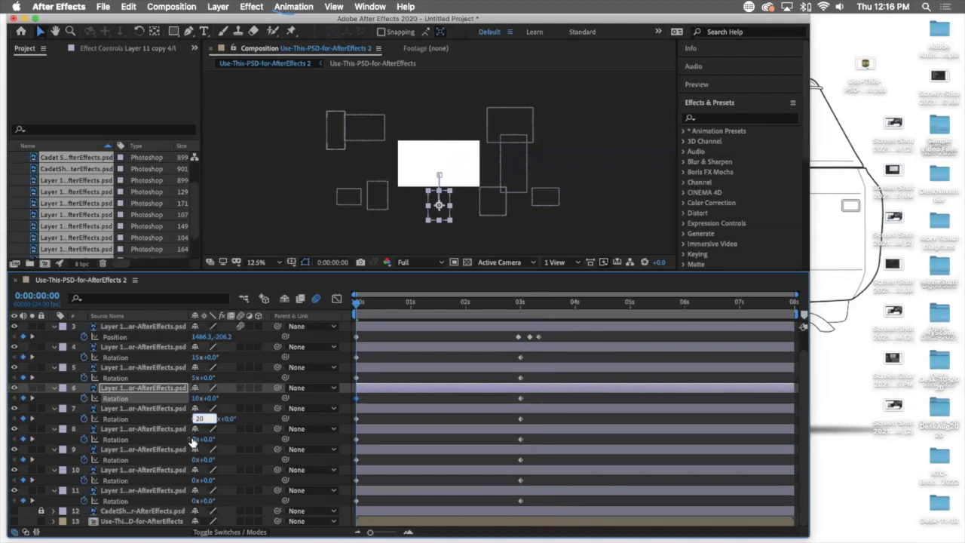
{"action": "key", "text": "Return"}
- Set the starting Rotation keyframes of layer 8 to 6 revolutions and layer 9 to 25 revolutions
{"action": "left_click", "coordinate": [197, 439]}
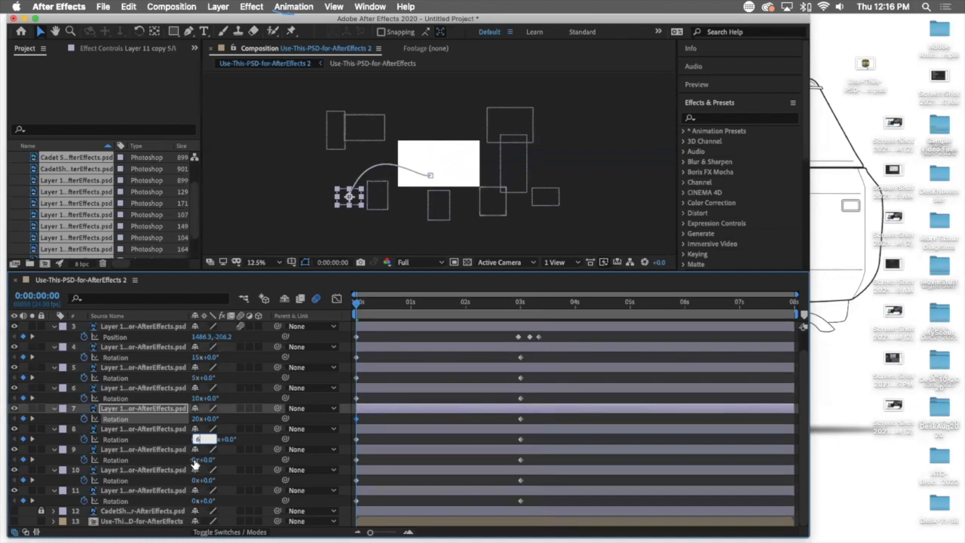
{"action": "key", "text": "Return"}
{"action": "left_click", "coordinate": [197, 459]}
{"action": "type", "text": "25"}
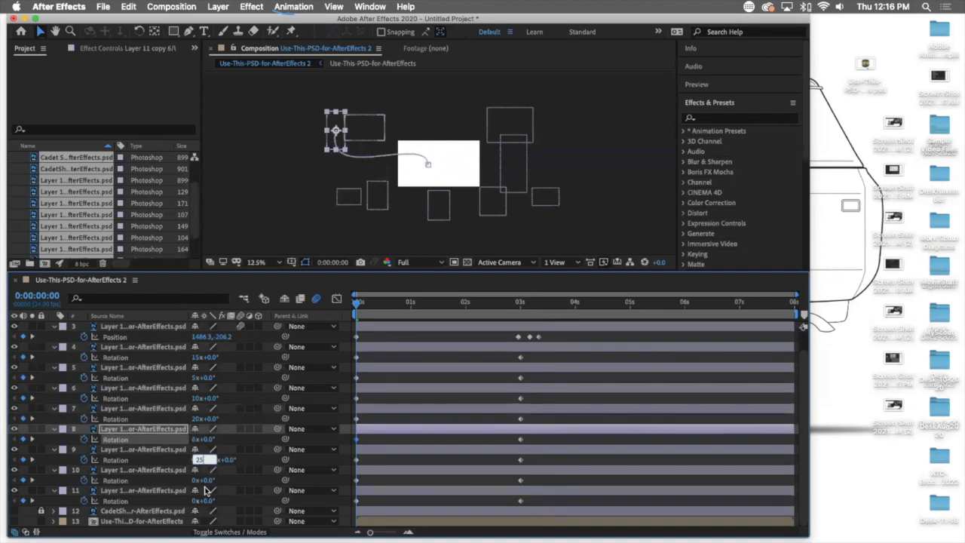
{"action": "key", "text": "Return"}
- Set the starting Rotation keyframes of layer 10 to 12 revolutions and layer 11 to 50 revolutions
{"action": "left_click", "coordinate": [198, 479]}
{"action": "type", "text": "12"}
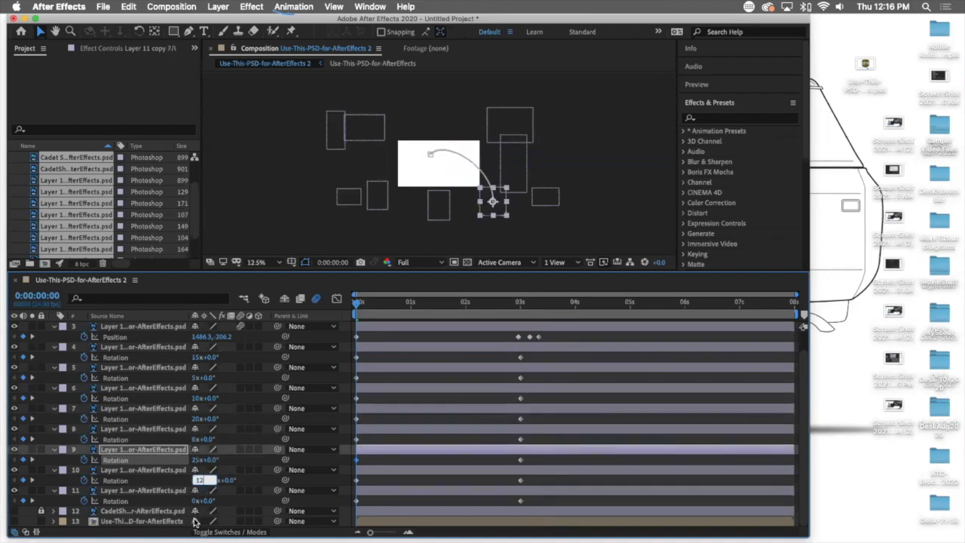
{"action": "key", "text": "Return"}
{"action": "left_click", "coordinate": [196, 501]}
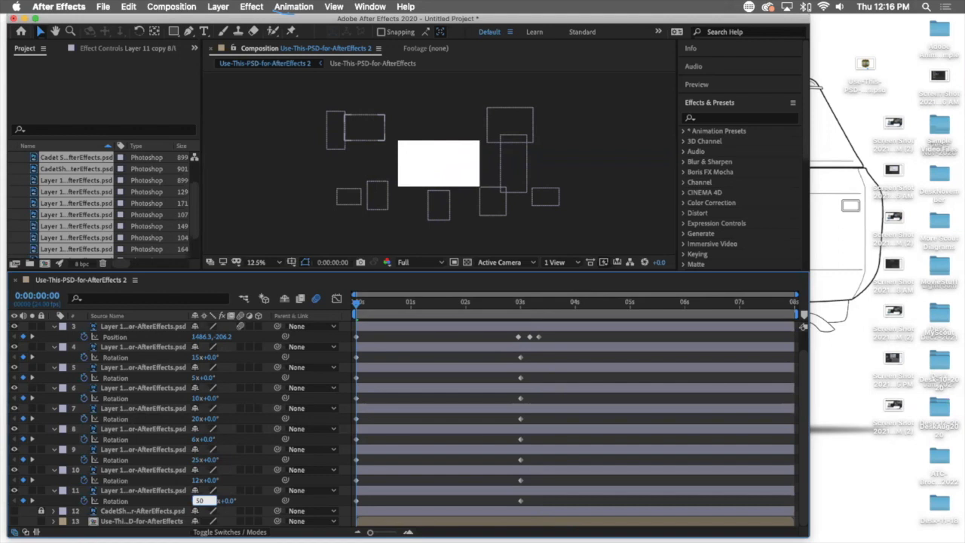
{"action": "type", "text": "50"}
{"action": "key", "text": "Return"}
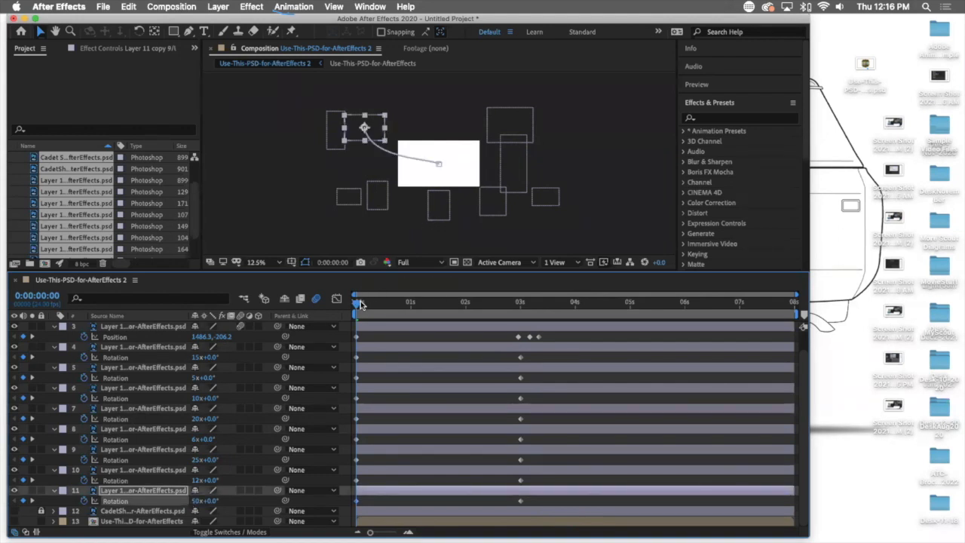
- Fit the composition to the viewer and preview the spinning puzzle pieces assembling into the shield, replaying from the start
{"action": "left_click", "coordinate": [277, 262]}
{"action": "left_click", "coordinate": [276, 287]}
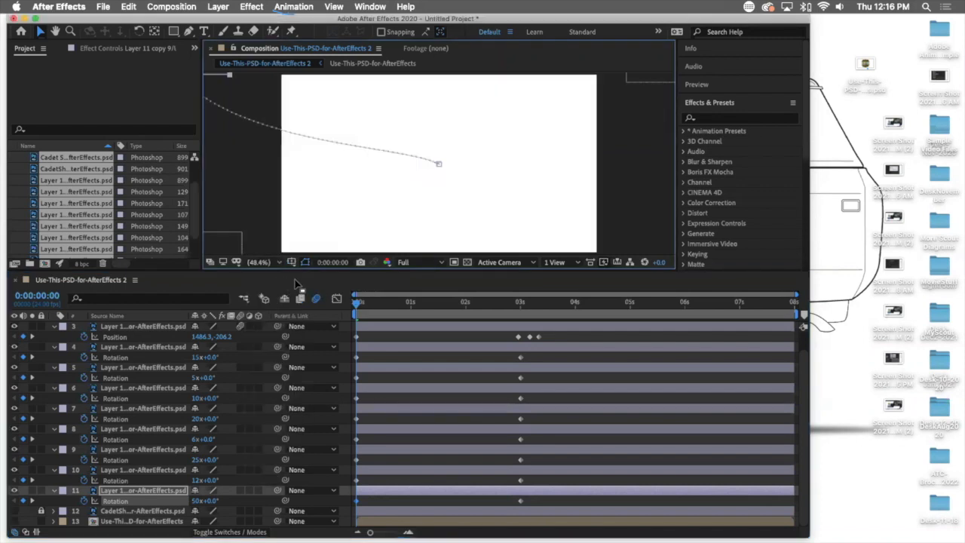
{"action": "left_click", "coordinate": [266, 238]}
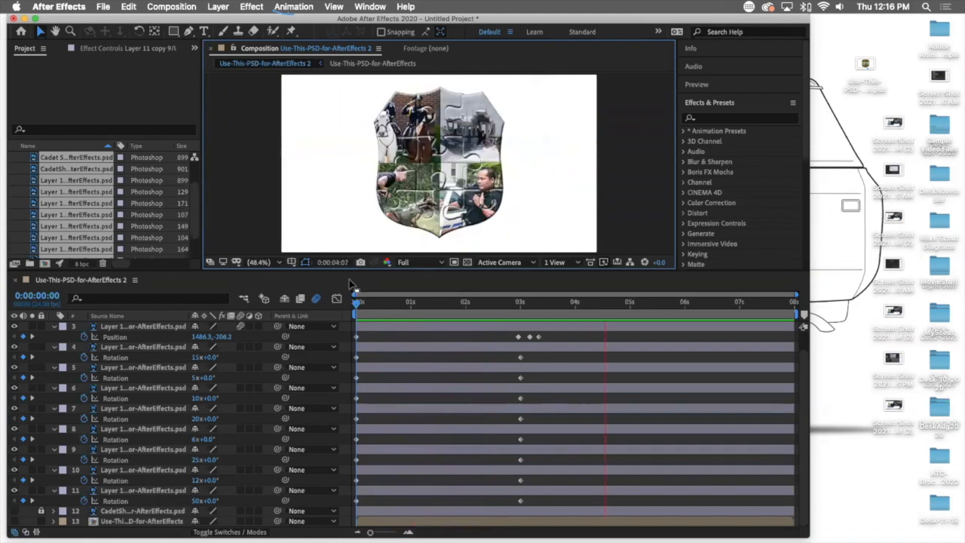
{"action": "key", "text": "space"}
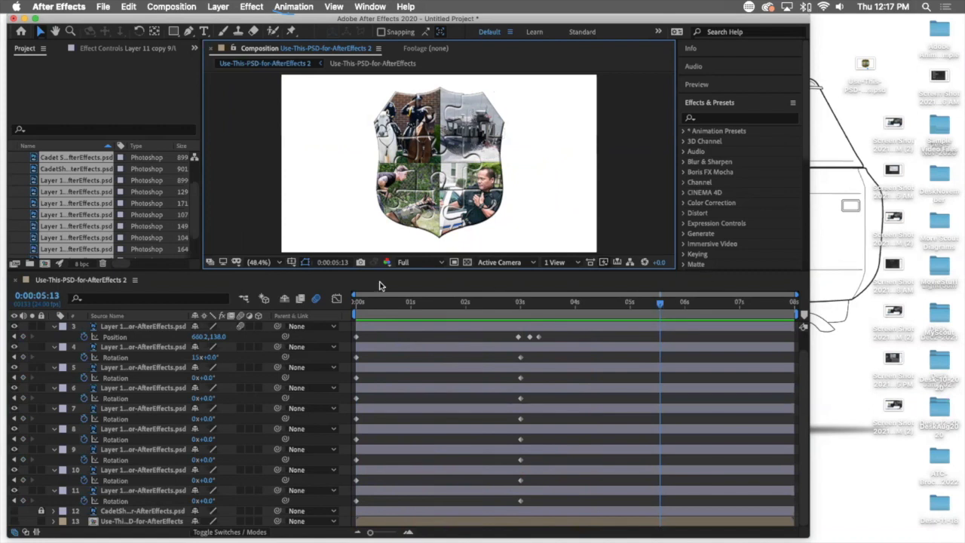
{"action": "key", "text": "Home"}
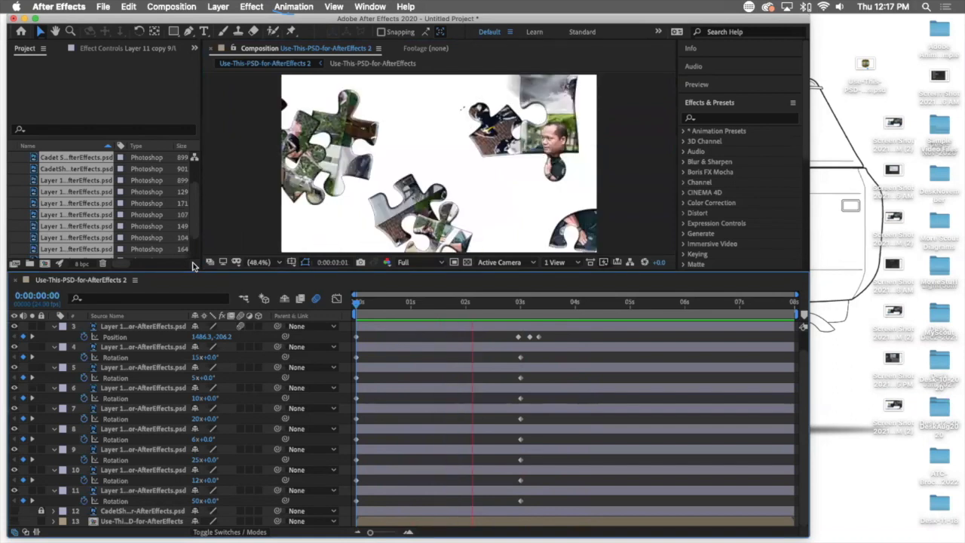
{"action": "key", "text": "space"}
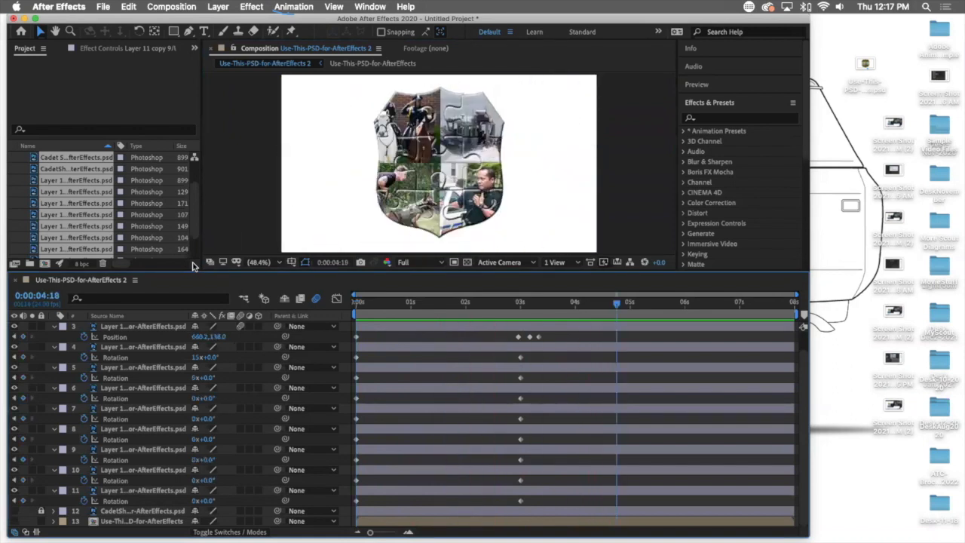